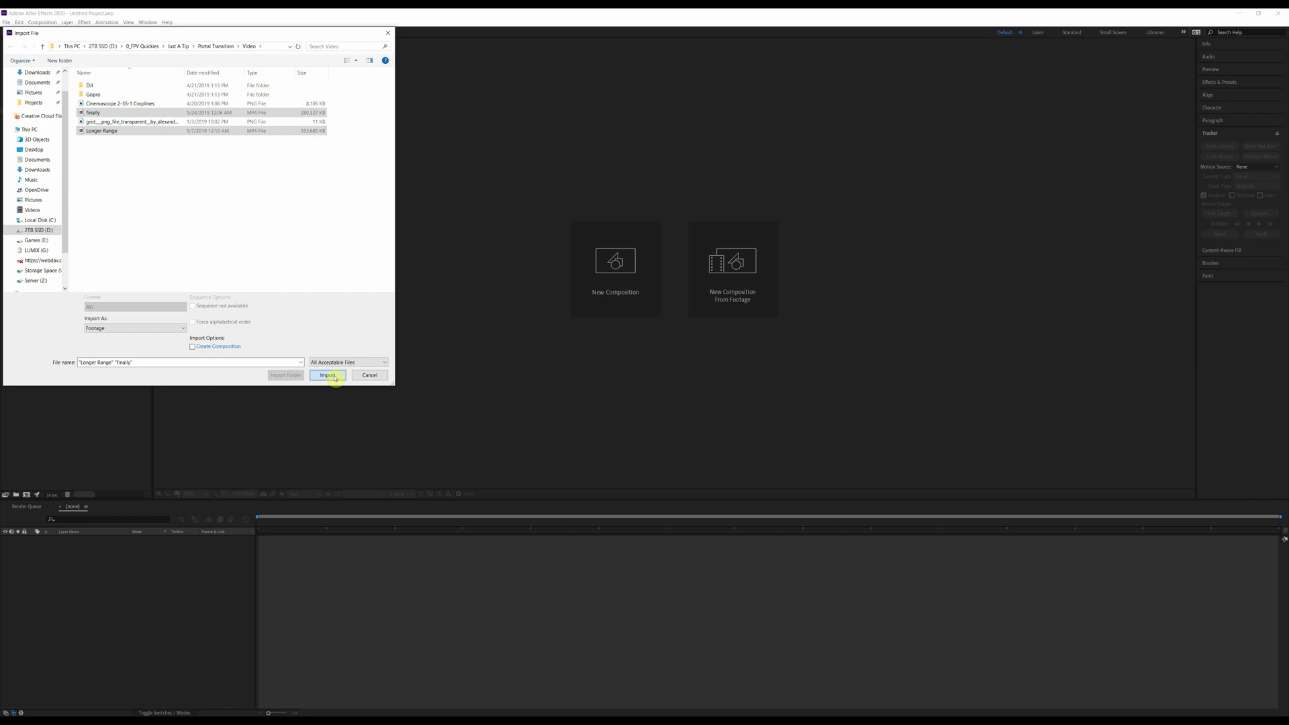
# - Import the finally and Longer Range MP4 clips as footage, and create a new composition from finally.mp4
pyautogui.click(335, 376)
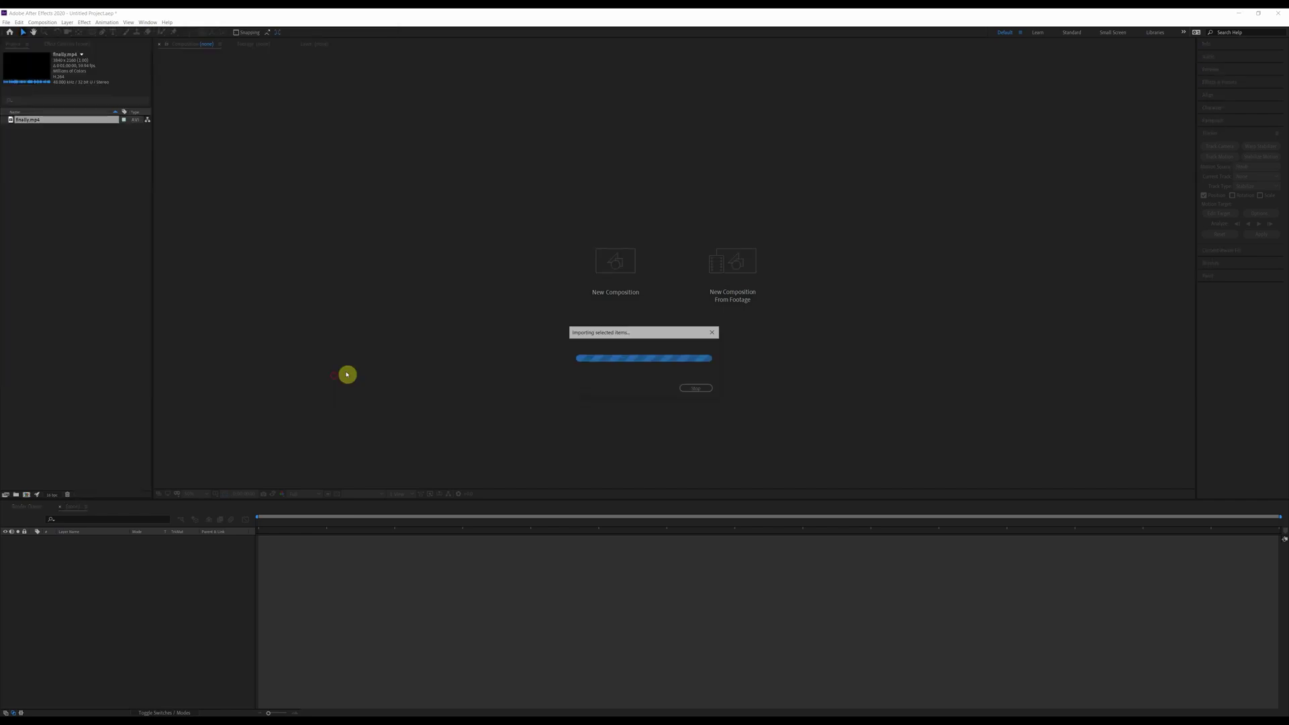
pyautogui.moveTo(192, 139); pyautogui.dragTo(333, 131)
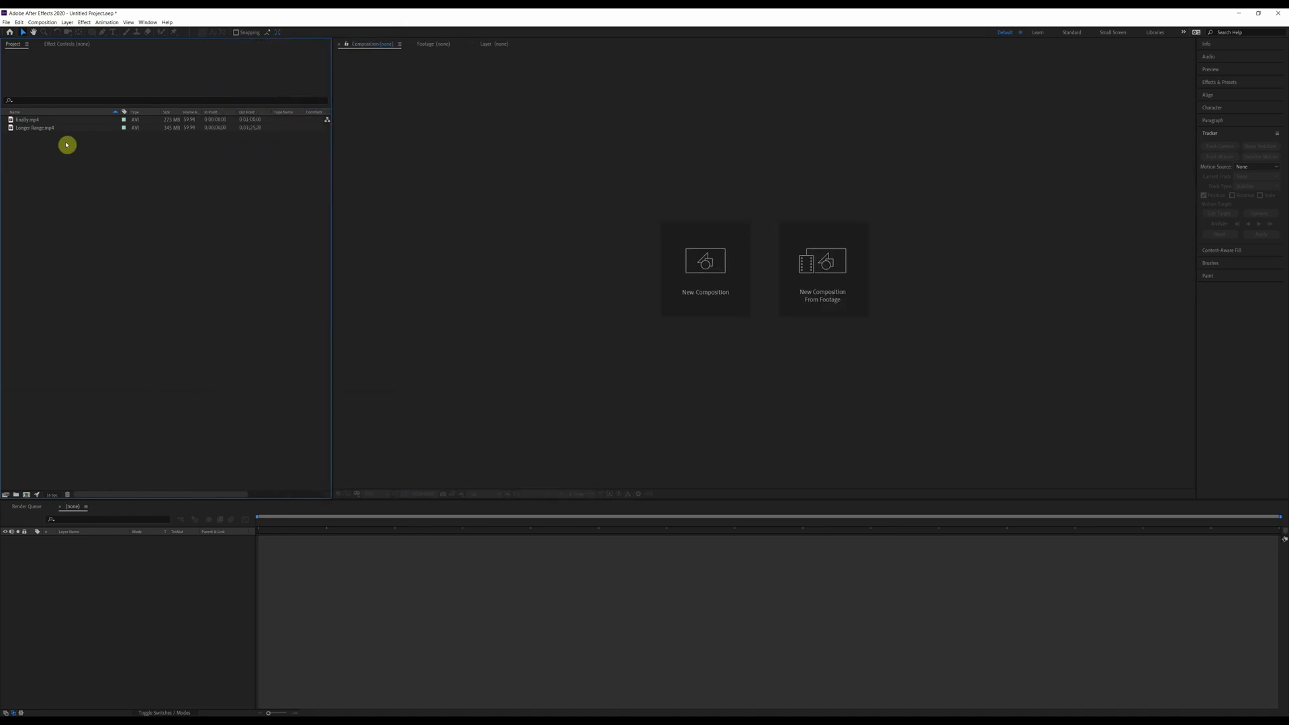
pyautogui.click(29, 122)
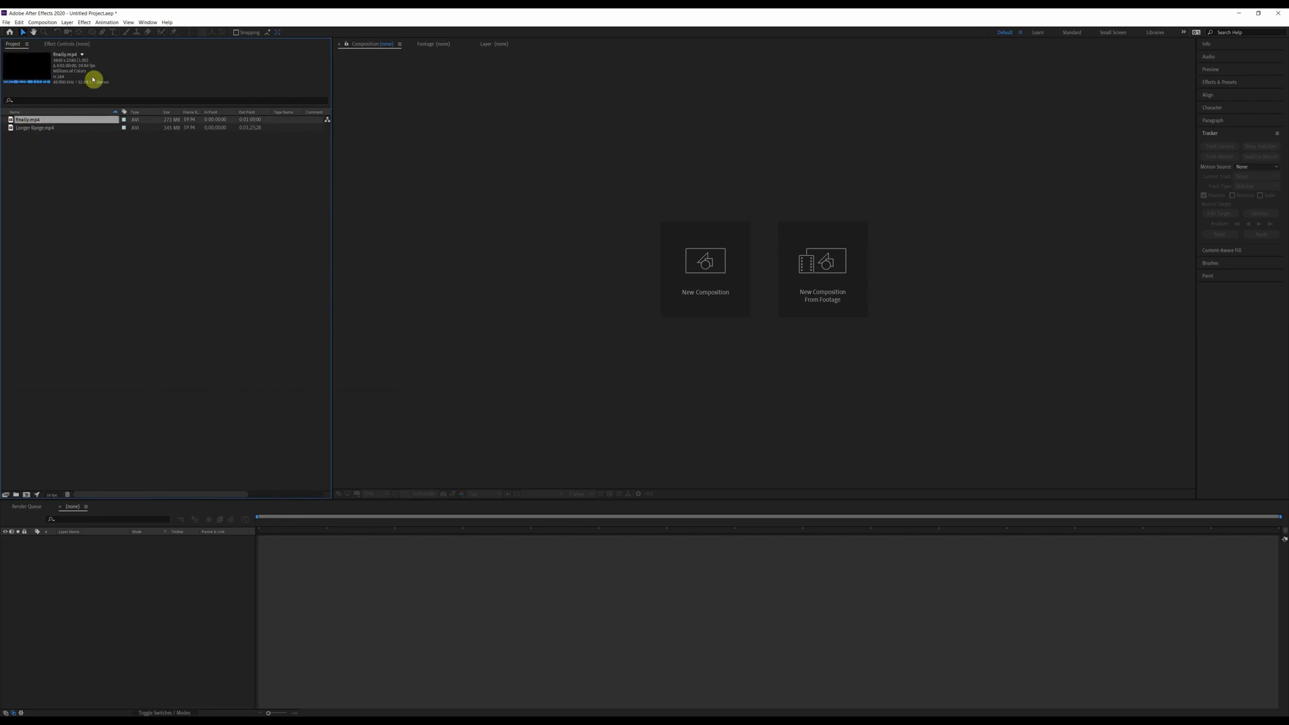
pyautogui.click(39, 130)
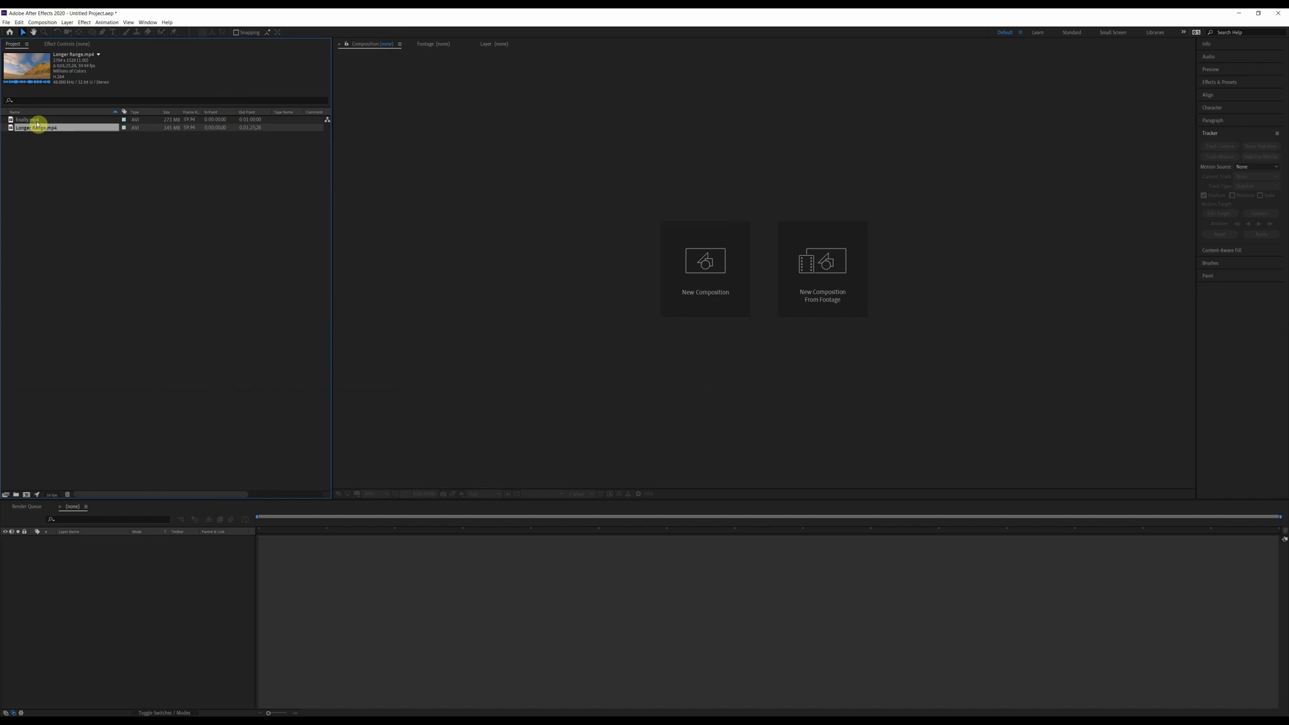
pyautogui.click(35, 121)
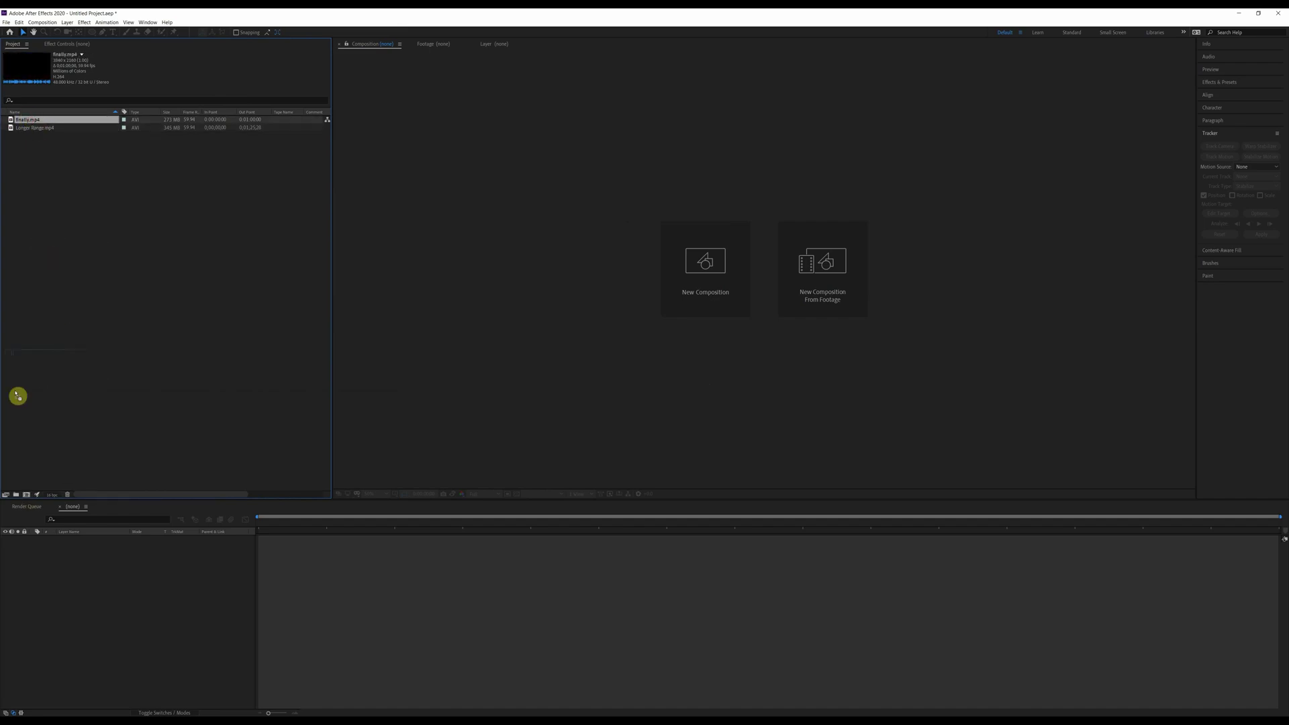
pyautogui.click(25, 494)
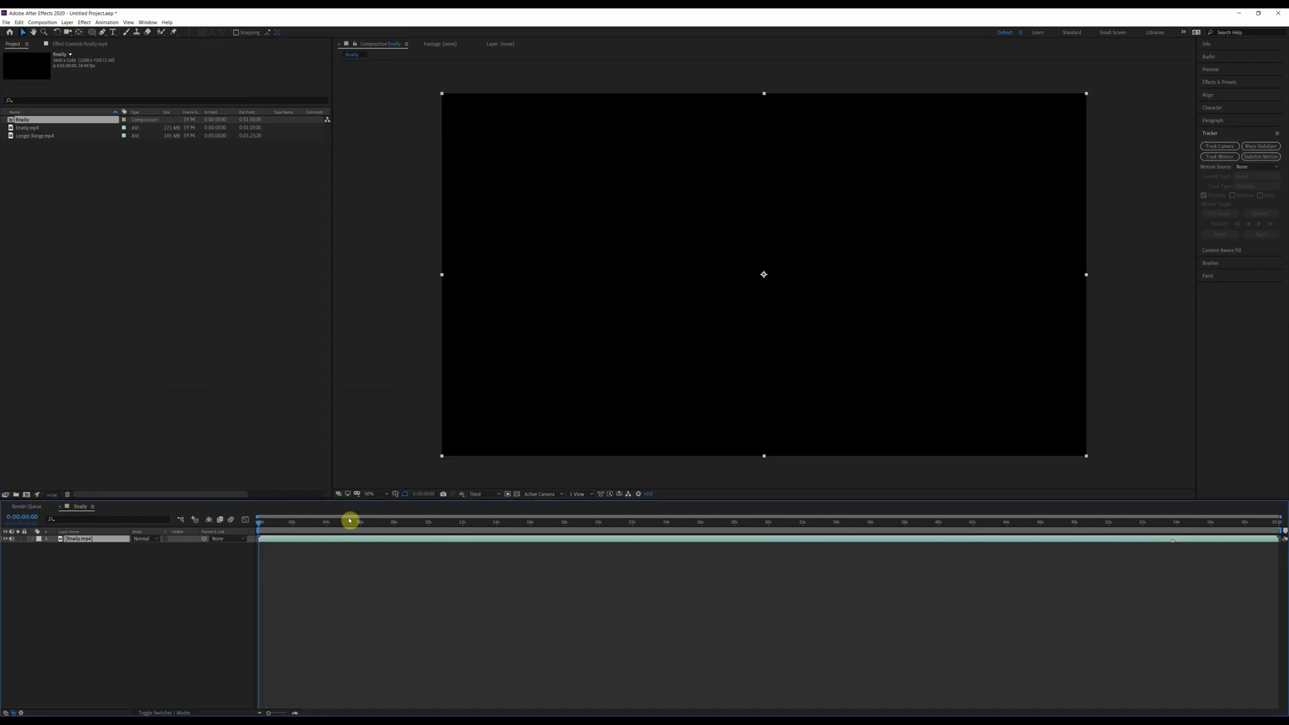
# - Add Longer Range.mp4 below finally.mp4 in the composition and shift it to start at about 40 seconds
pyautogui.moveTo(350, 523)
pyautogui.mouseDown()
pyautogui.moveTo(374, 523)
pyautogui.moveTo(257, 529)
pyautogui.moveTo(359, 525)
pyautogui.mouseUp()
pyautogui.moveTo(28, 141); pyautogui.dragTo(419, 556)
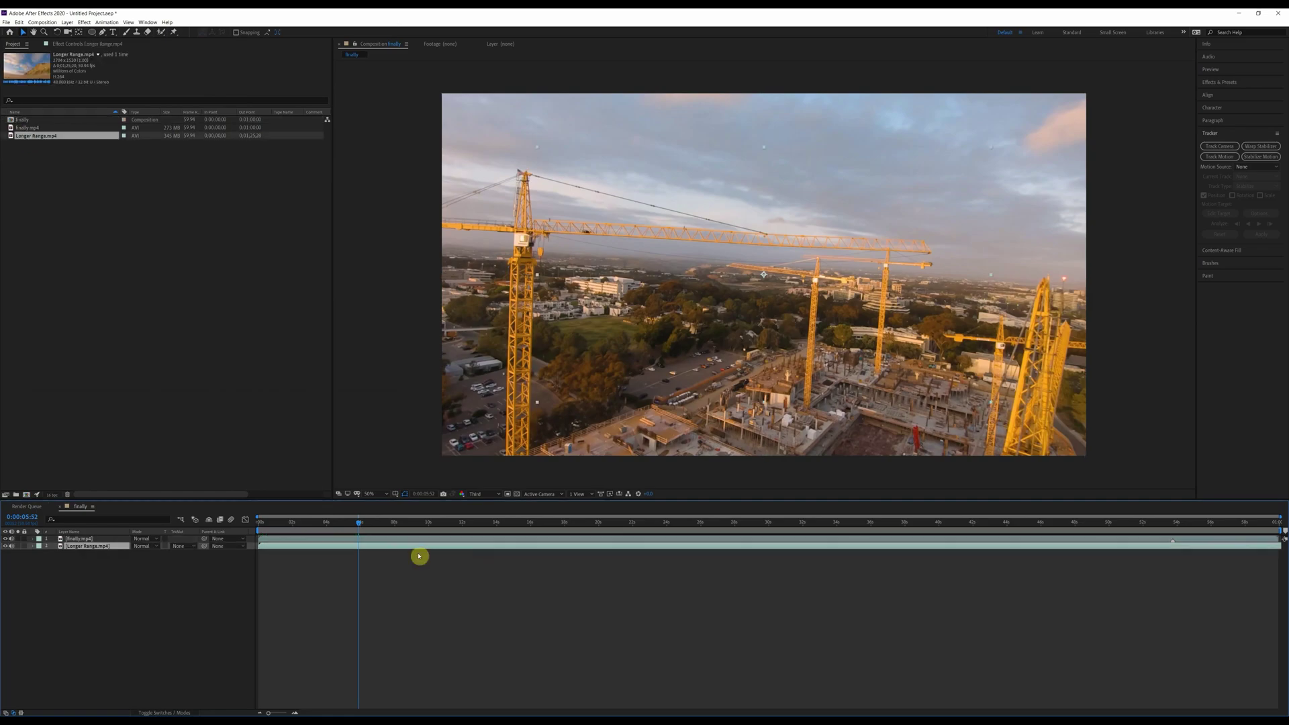
pyautogui.moveTo(303, 549); pyautogui.dragTo(979, 574)
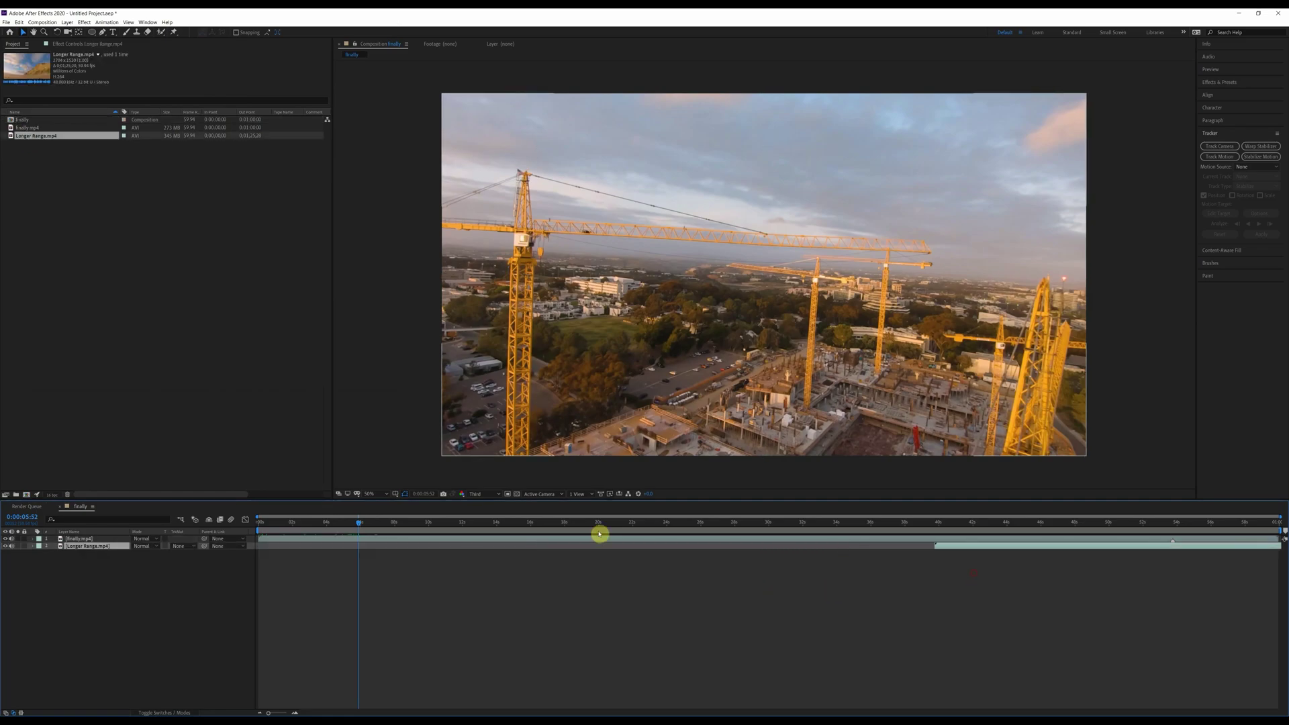
# - Split the finally.mp4 layer at about 24 seconds, over the canyon view, and delete the part after the split
pyautogui.click(533, 524)
pyautogui.moveTo(520, 526); pyautogui.dragTo(574, 523)
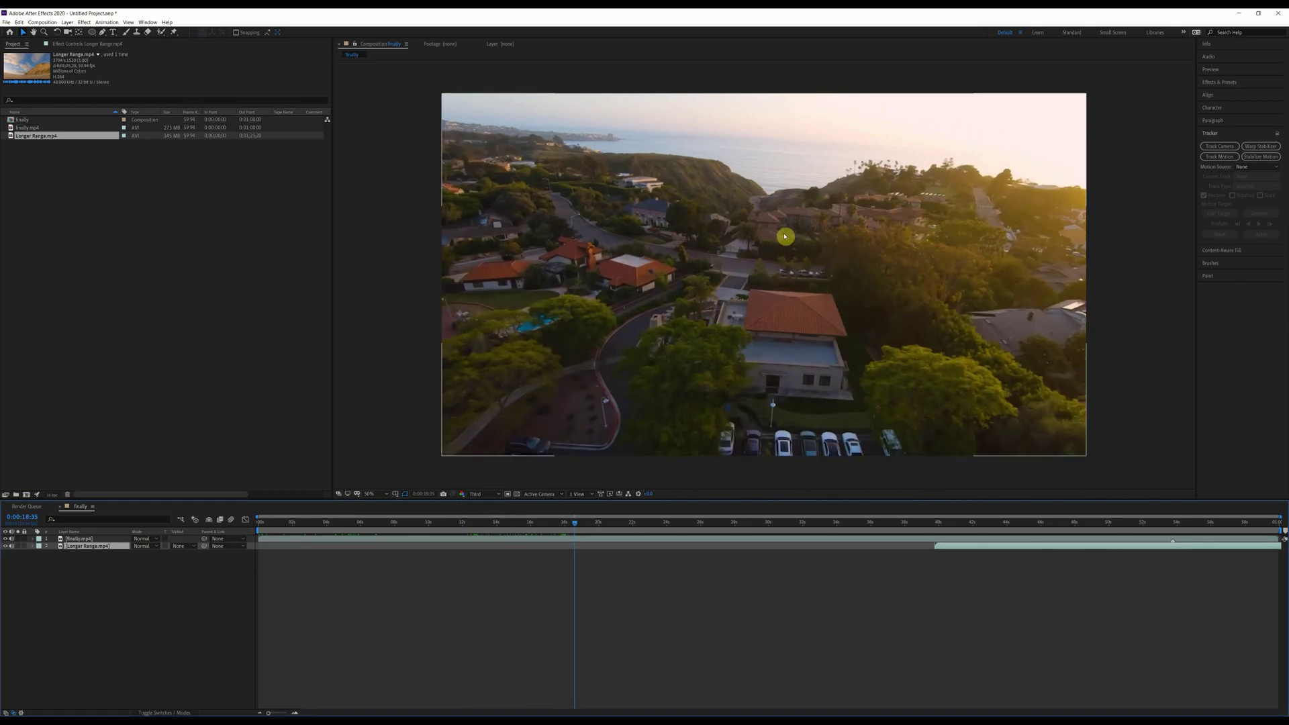
pyautogui.moveTo(576, 524); pyautogui.dragTo(674, 516)
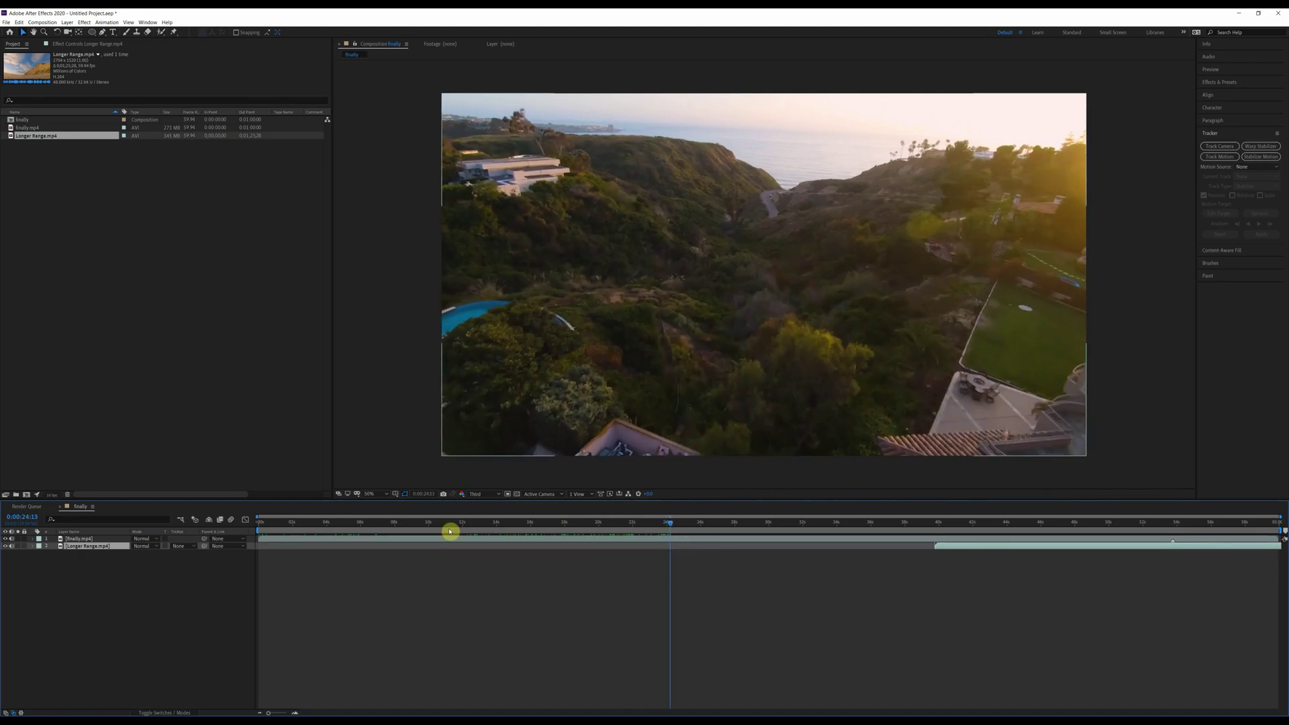
pyautogui.click(52, 23)
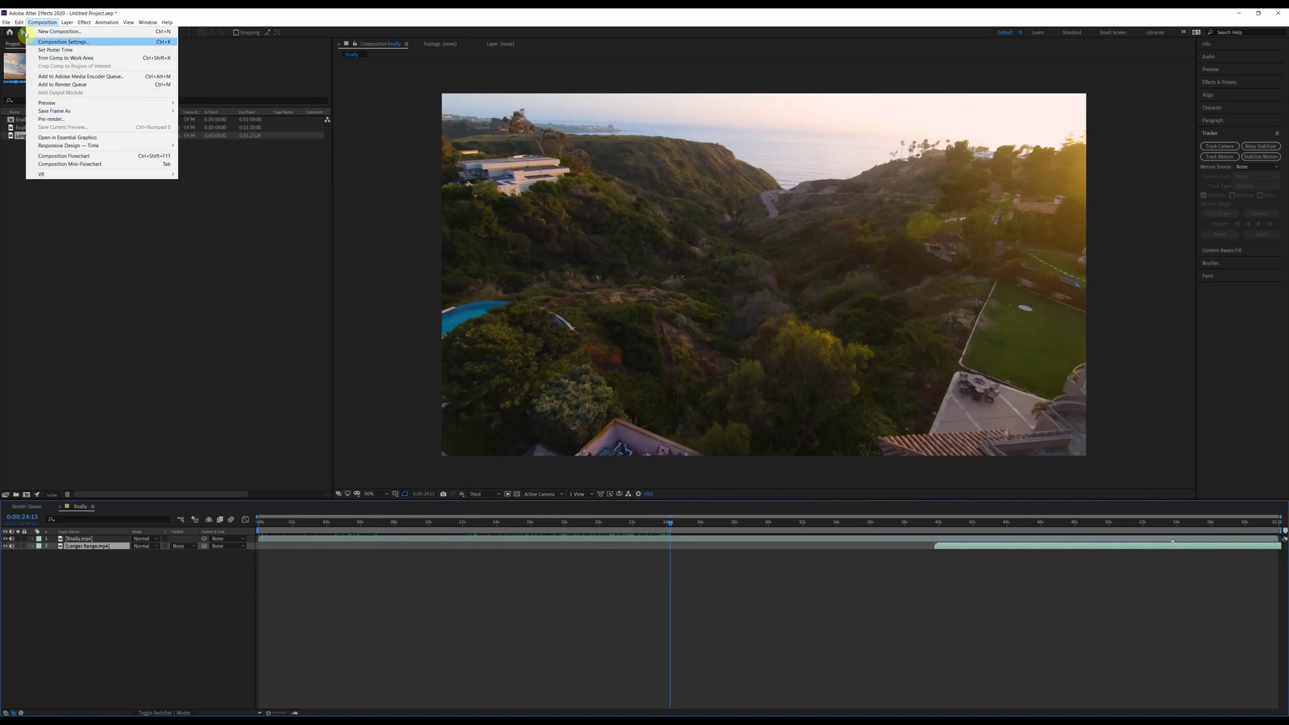
pyautogui.moveTo(19, 22)
pyautogui.click(47, 126)
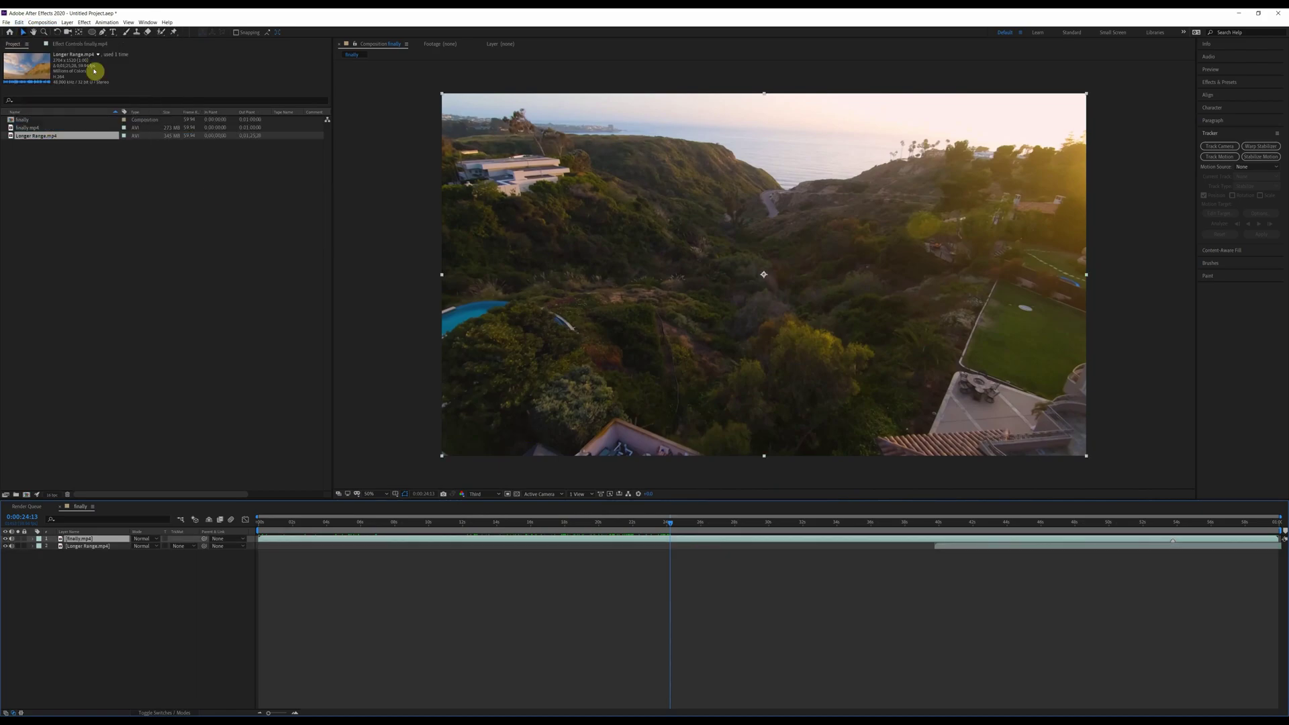
pyautogui.click(19, 23)
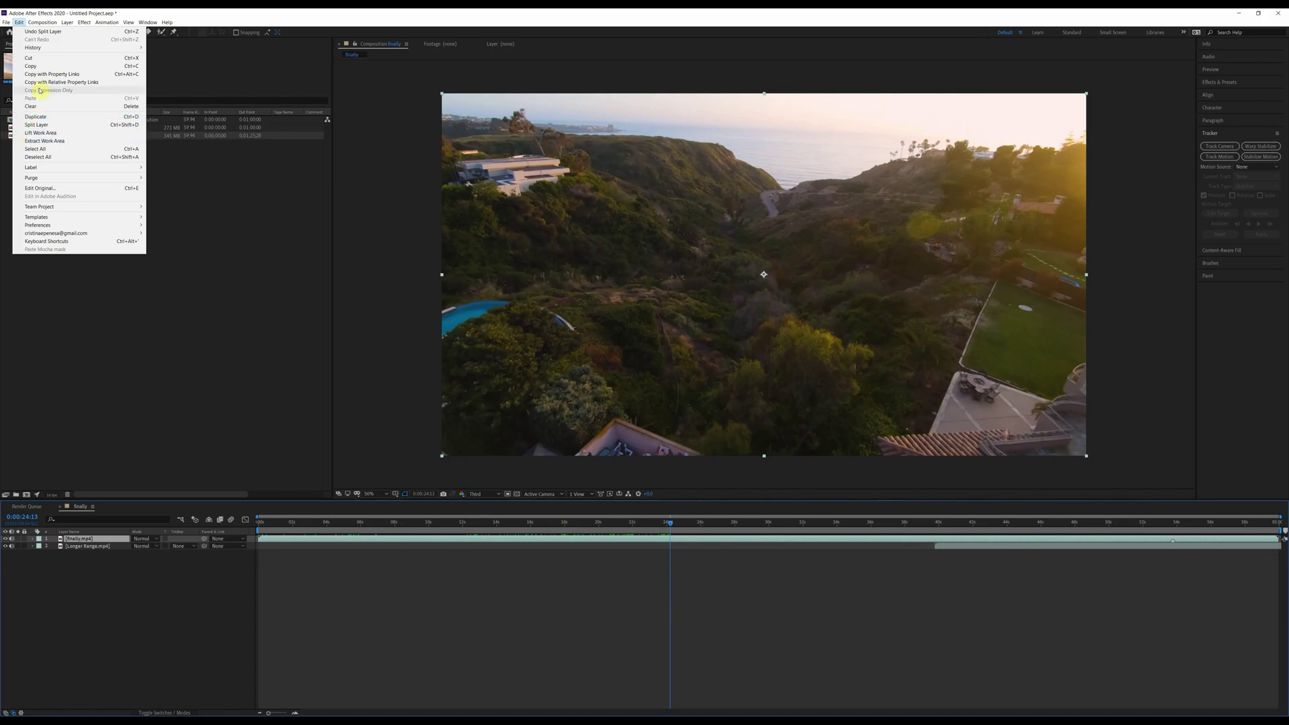
pyautogui.click(39, 125)
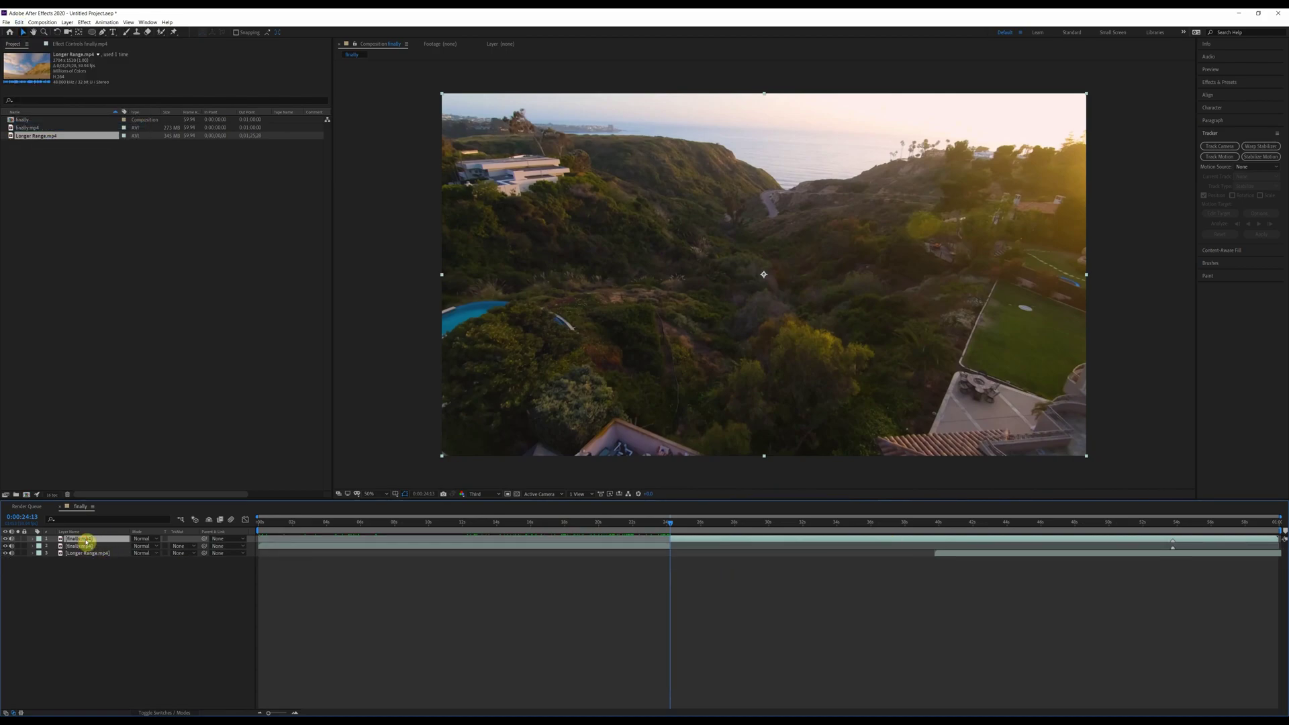
pyautogui.press('Delete')
# - Move Longer Range.mp4 to start just before finally.mp4 ends, split it at about 50 seconds and delete the remainder
pyautogui.moveTo(1008, 547); pyautogui.dragTo(1108, 506)
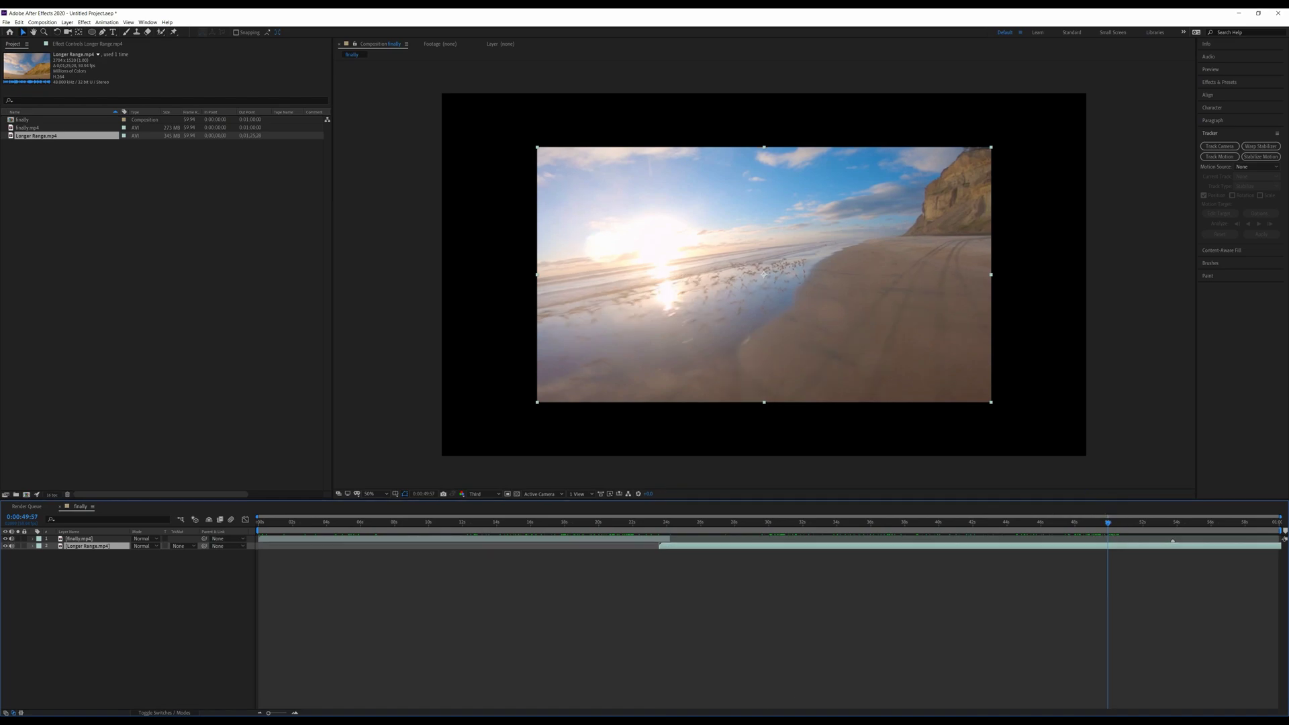
pyautogui.click(19, 22)
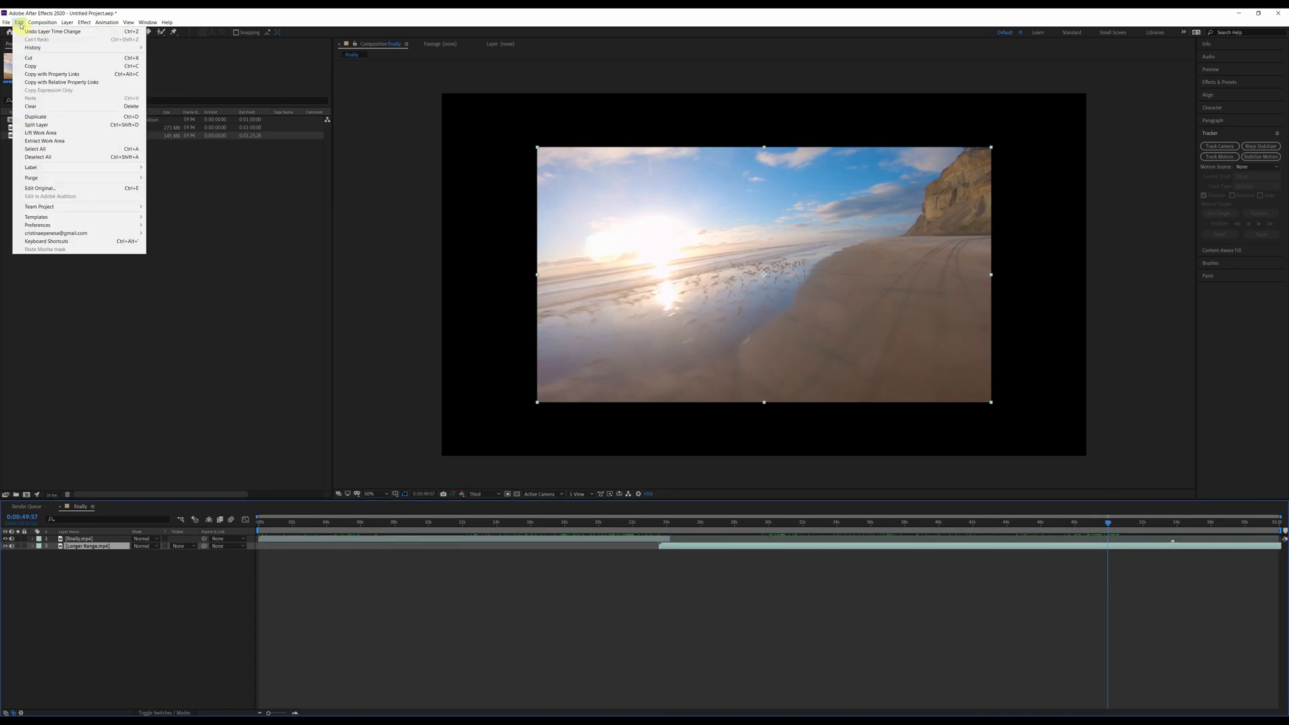
pyautogui.click(51, 125)
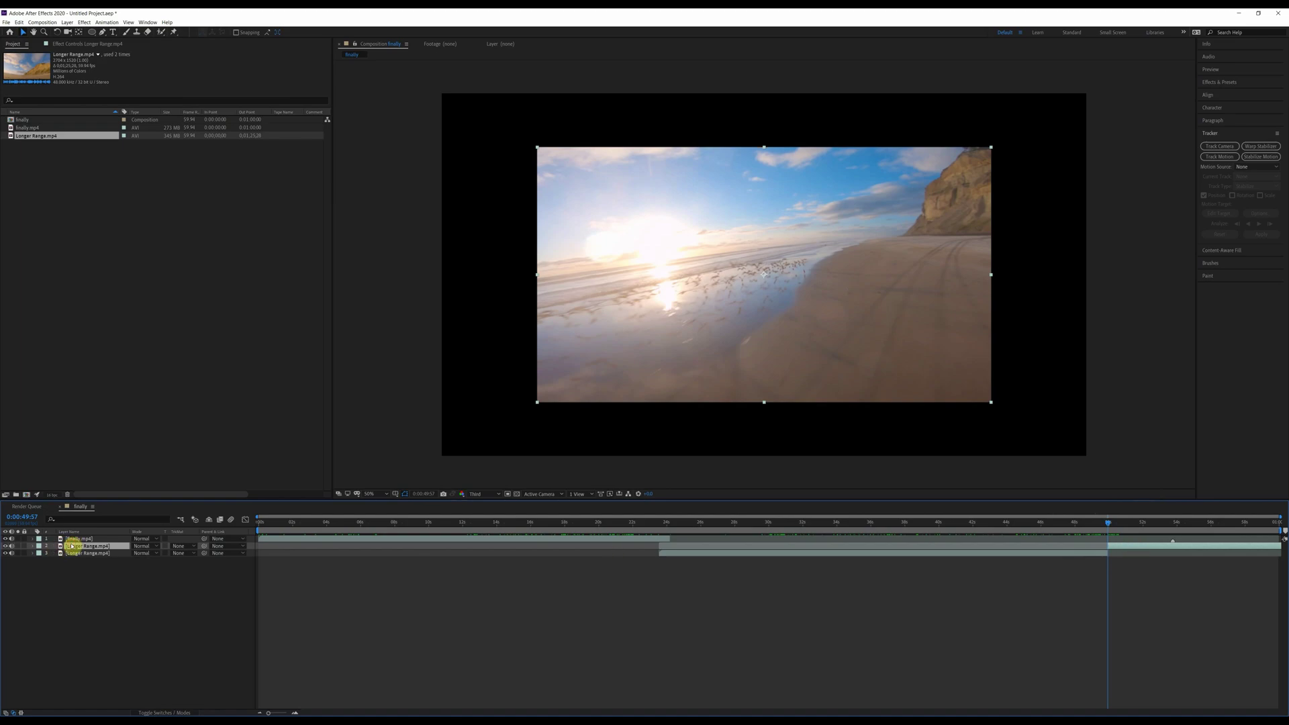
pyautogui.press('Delete')
# - Trim the start of Longer Range.mp4 to about 39 seconds and move the clip to begin where finally.mp4 ends
pyautogui.moveTo(809, 523); pyautogui.dragTo(900, 498)
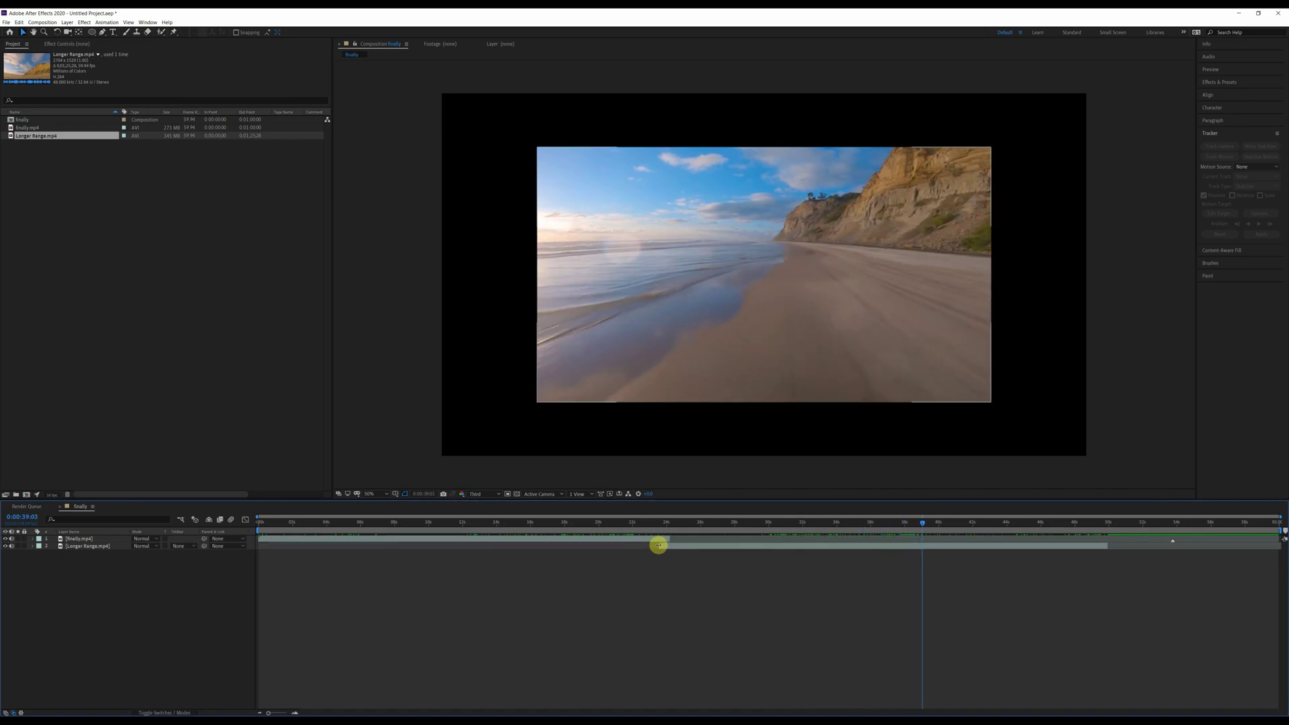
pyautogui.moveTo(659, 545); pyautogui.dragTo(861, 543)
pyautogui.rightClick(916, 545)
pyautogui.click(924, 546)
pyautogui.moveTo(927, 547); pyautogui.dragTo(741, 566)
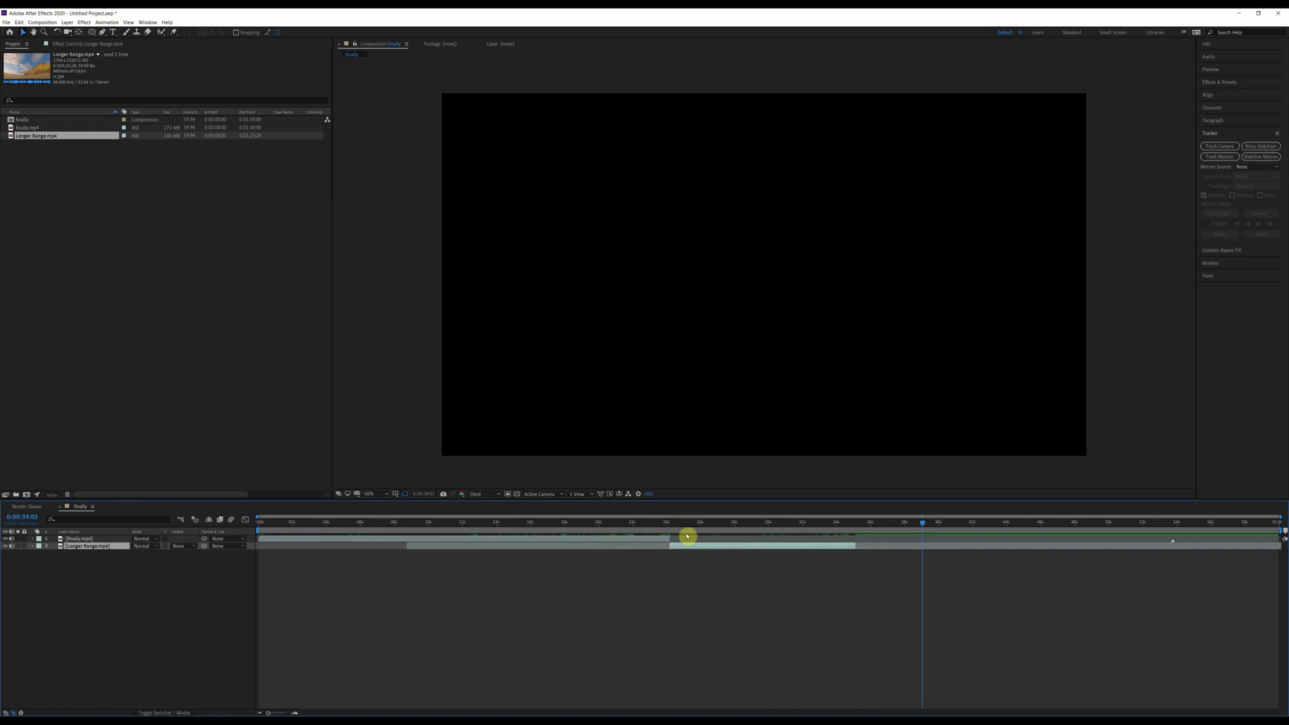
# - Scale the Longer Range.mp4 layer up proportionally until it fills the composition frame
pyautogui.moveTo(677, 526); pyautogui.dragTo(682, 526)
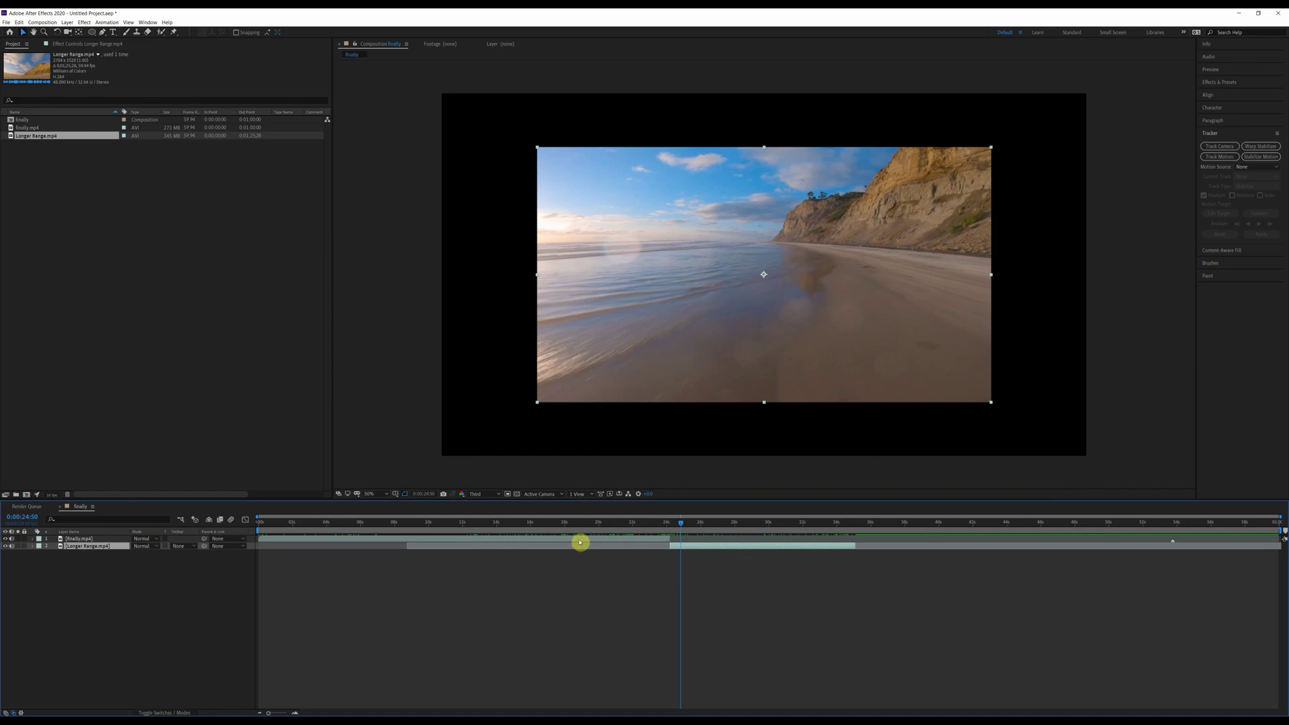
pyautogui.moveTo(544, 151); pyautogui.dragTo(442, 92)
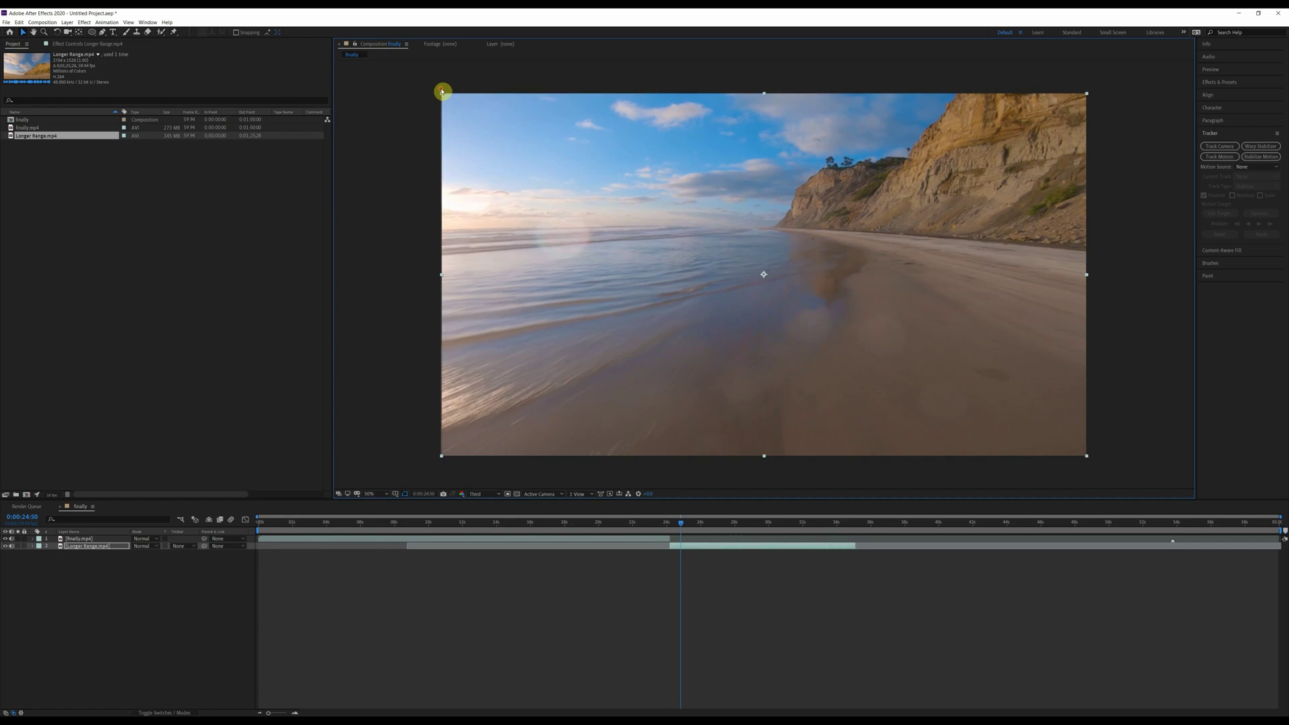
pyautogui.moveTo(676, 521); pyautogui.dragTo(722, 521)
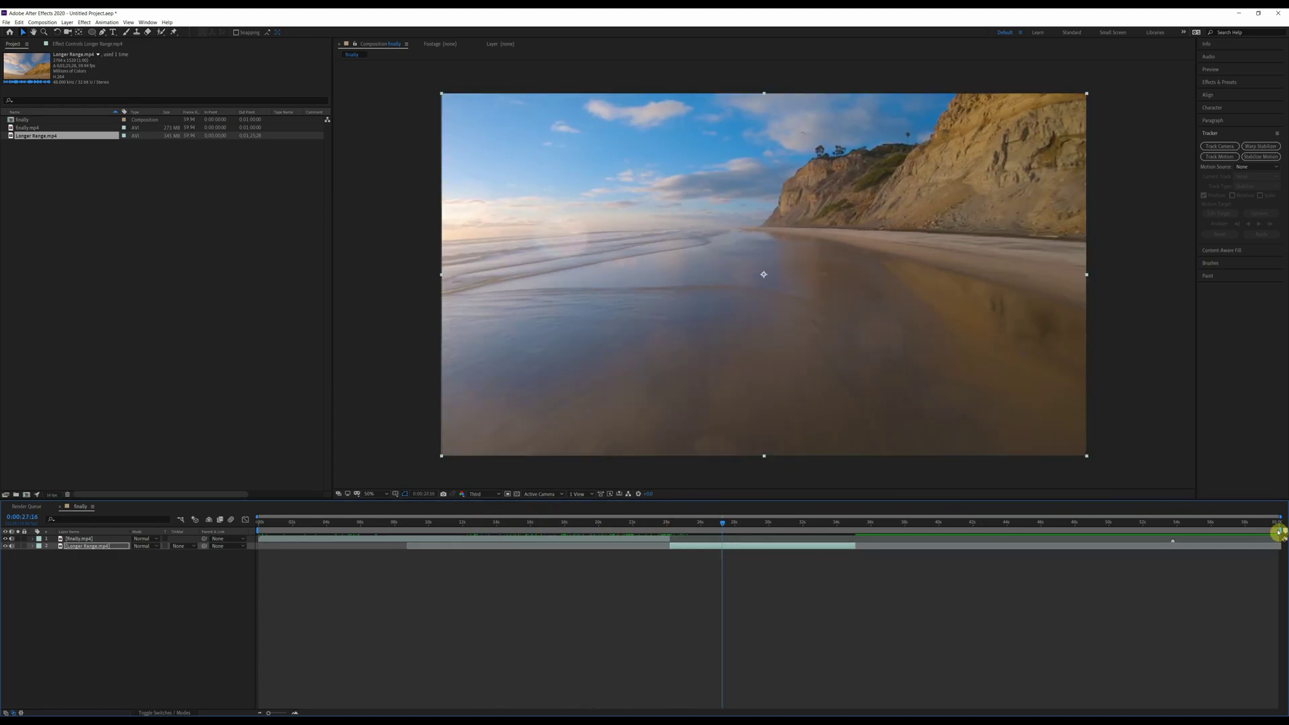
# - End the work area where the Longer Range.mp4 clip ends and trim the composition to the work area
pyautogui.moveTo(1280, 530); pyautogui.dragTo(861, 523)
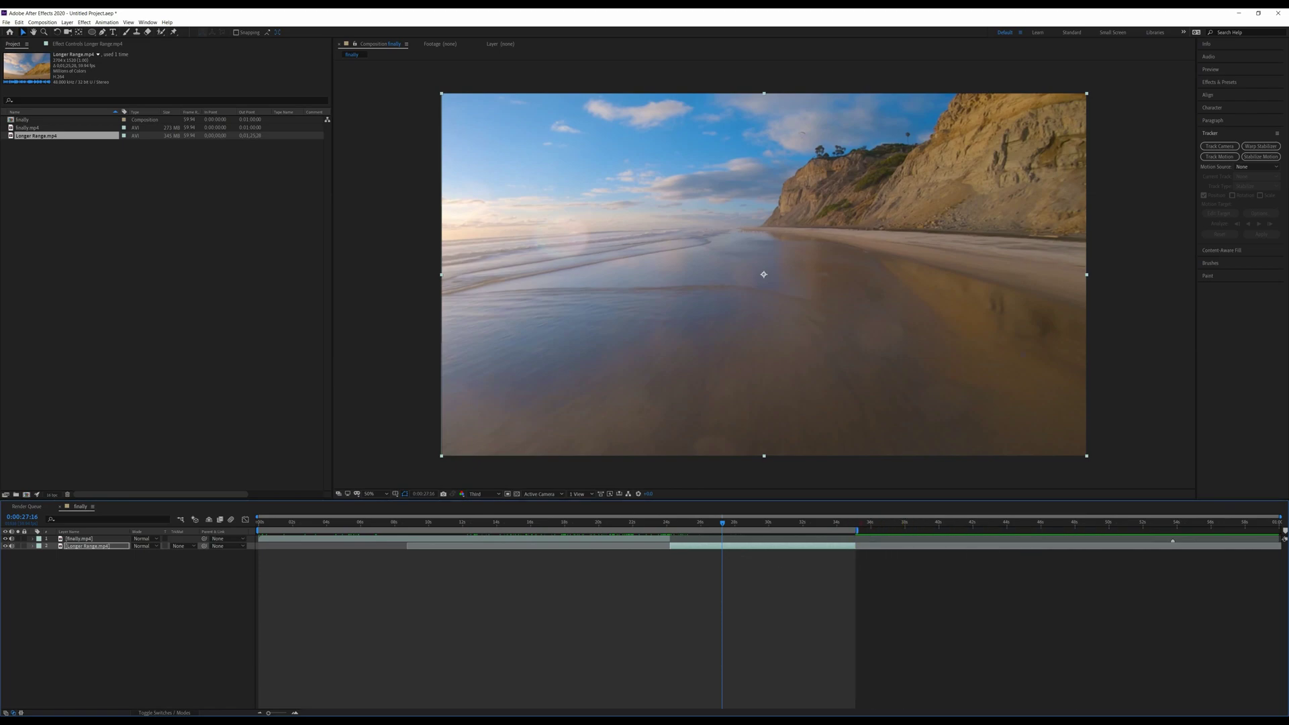
pyautogui.click(41, 22)
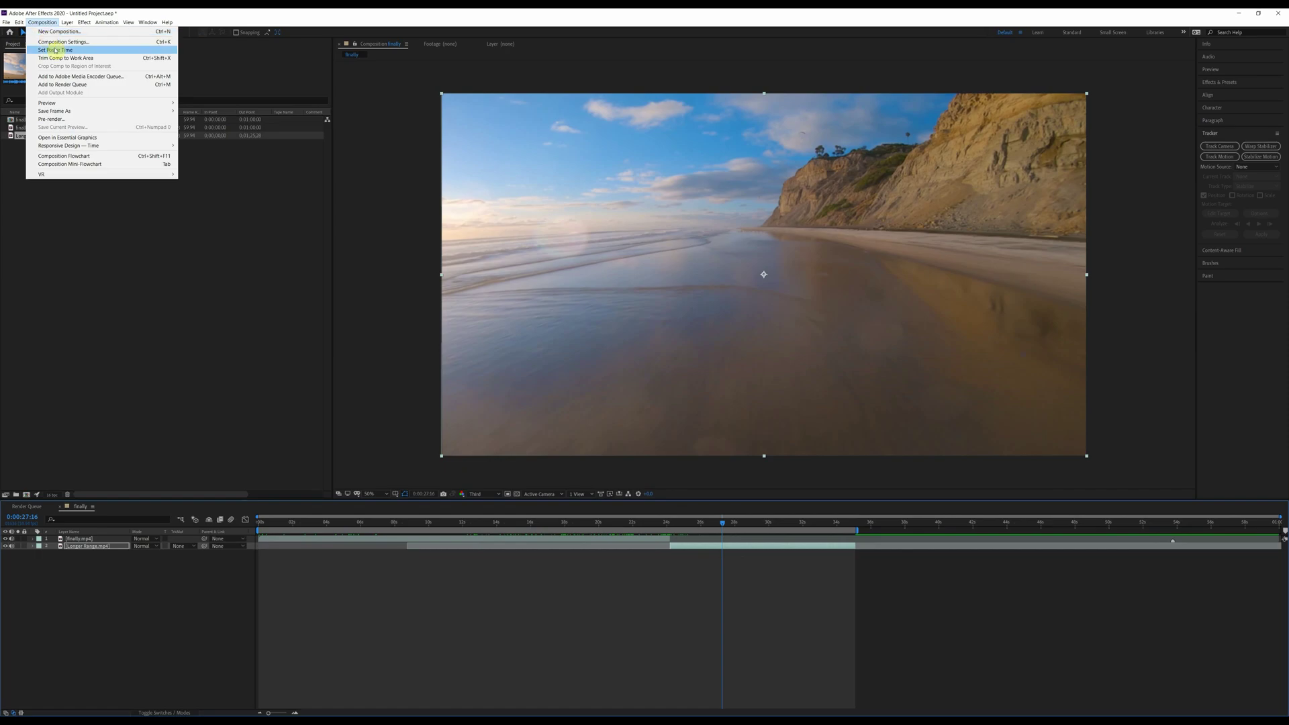
pyautogui.click(65, 57)
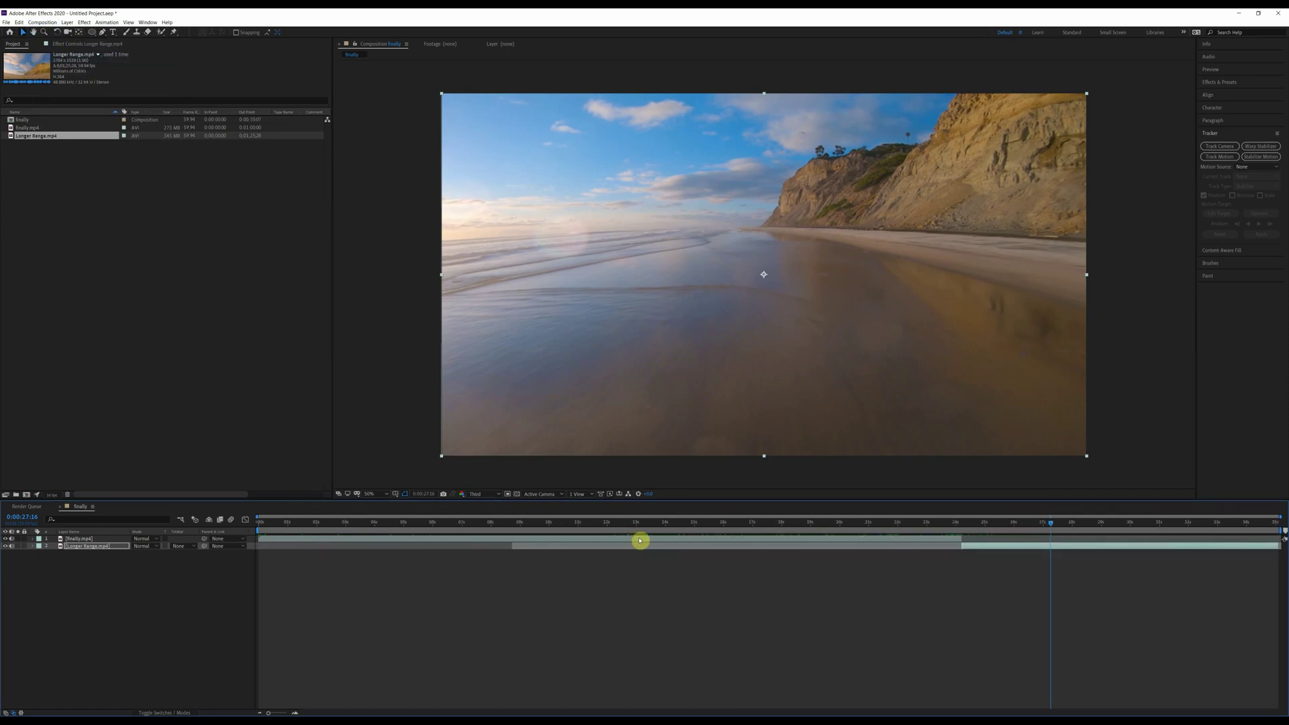
# - Split the finally.mp4 layer at about 17 seconds, where the drone approaches the red-roofed house
pyautogui.moveTo(521, 525); pyautogui.dragTo(574, 522)
pyautogui.press('space')
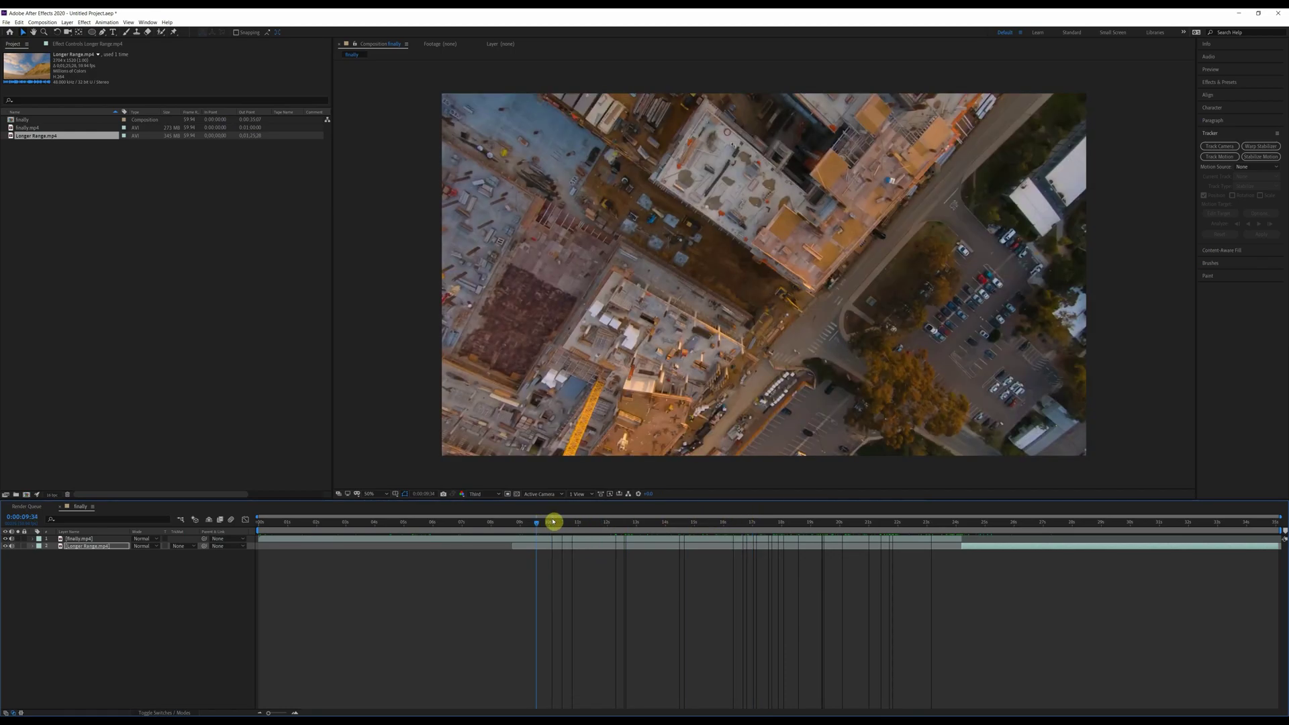
pyautogui.moveTo(661, 527); pyautogui.dragTo(751, 513)
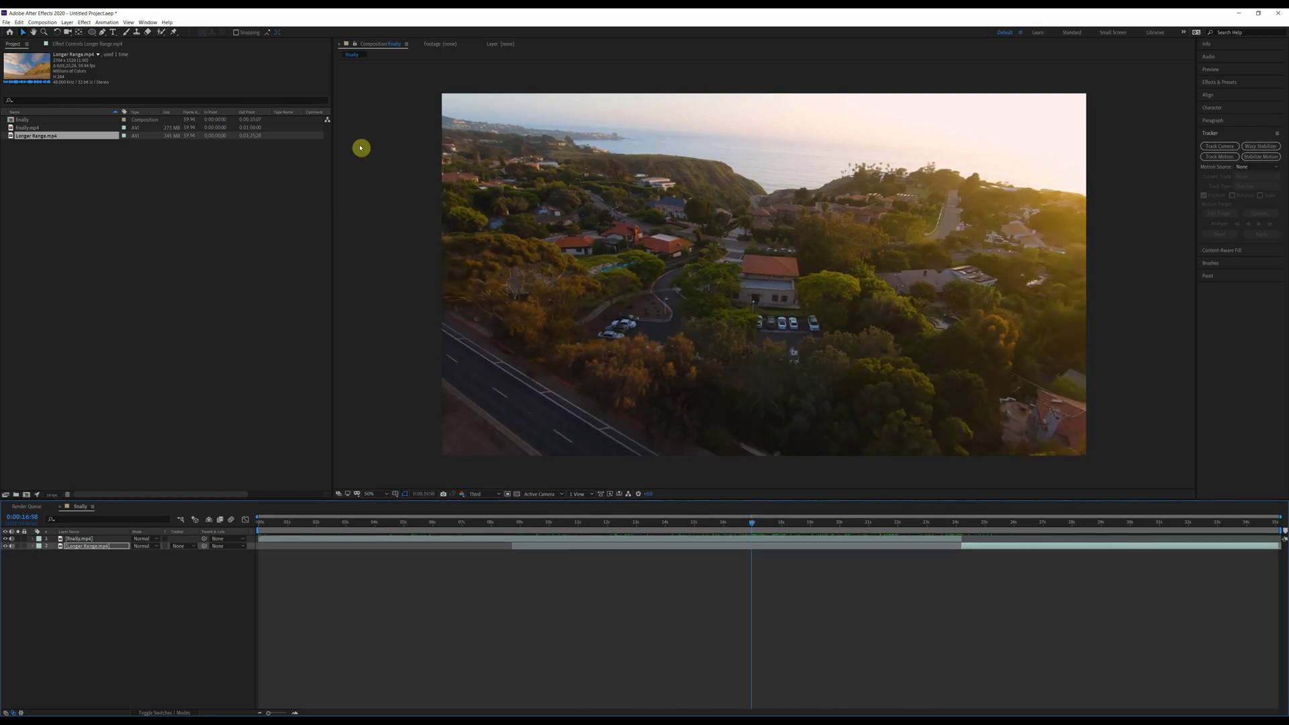
pyautogui.click(19, 22)
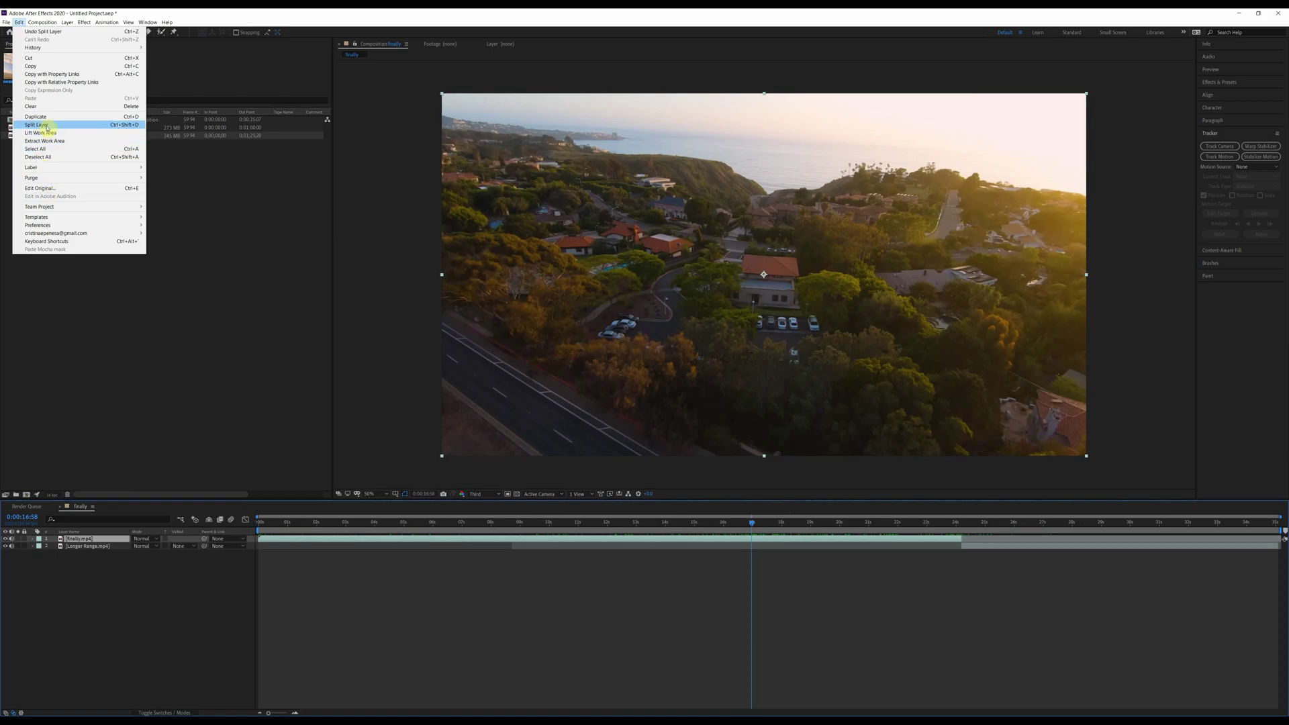
pyautogui.click(45, 125)
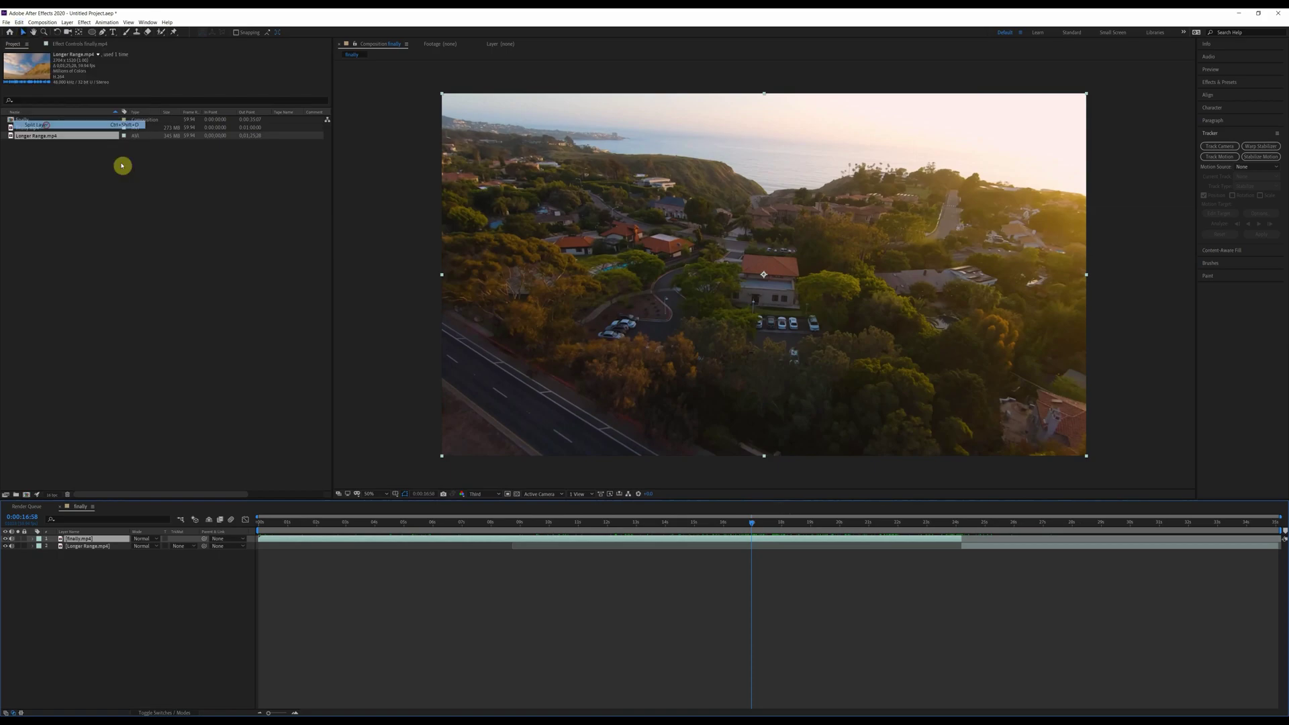
# - Rename the second part of the split finally.mp4 layer as Portal
pyautogui.click(819, 524)
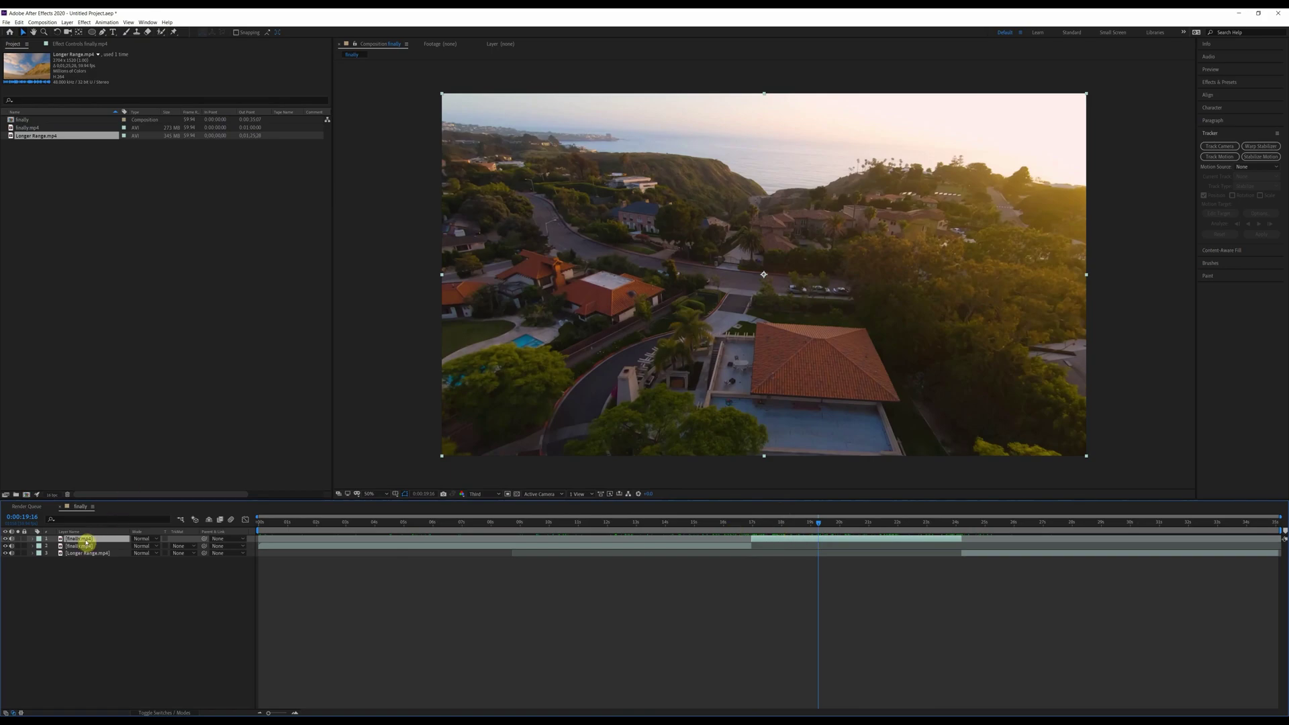
pyautogui.press('Return')
pyautogui.write('Portal')
pyautogui.click(86, 541)
# - Rename the first part of the split finally.mp4 layer as Beginning
pyautogui.click(78, 546)
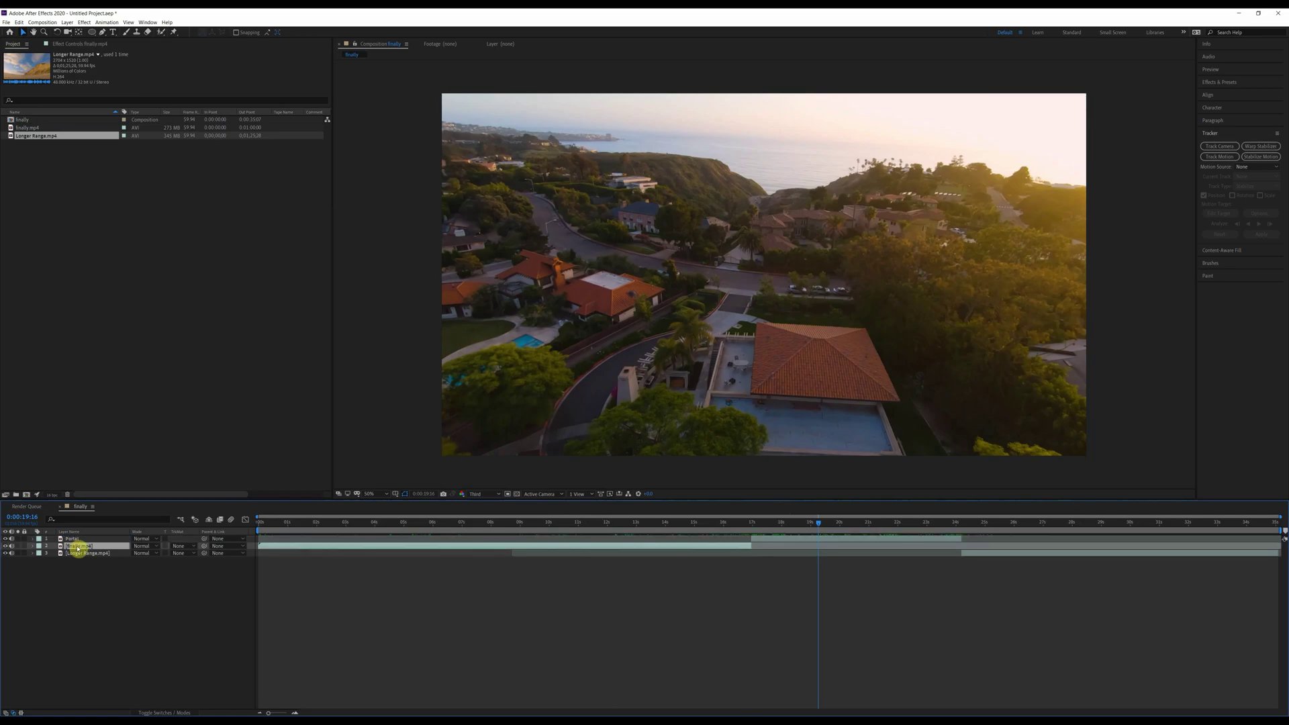
pyautogui.rightClick(78, 546)
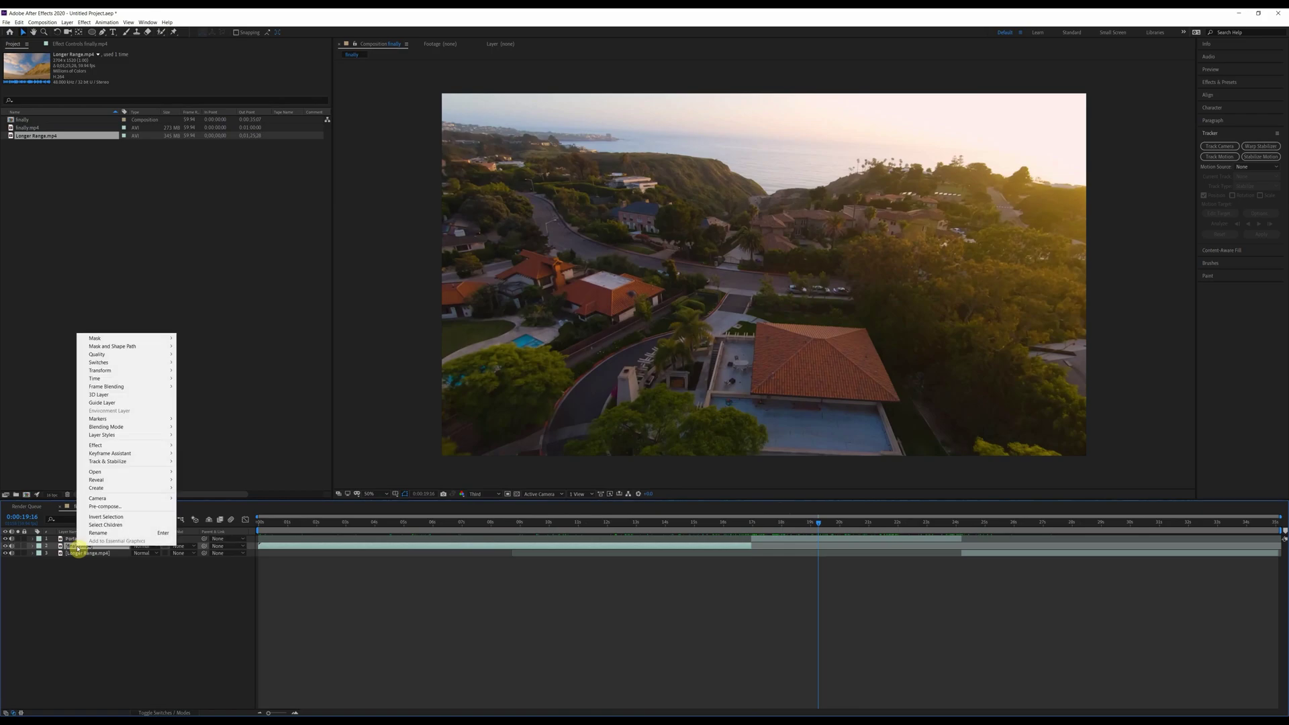
pyautogui.click(101, 592)
pyautogui.click(75, 547)
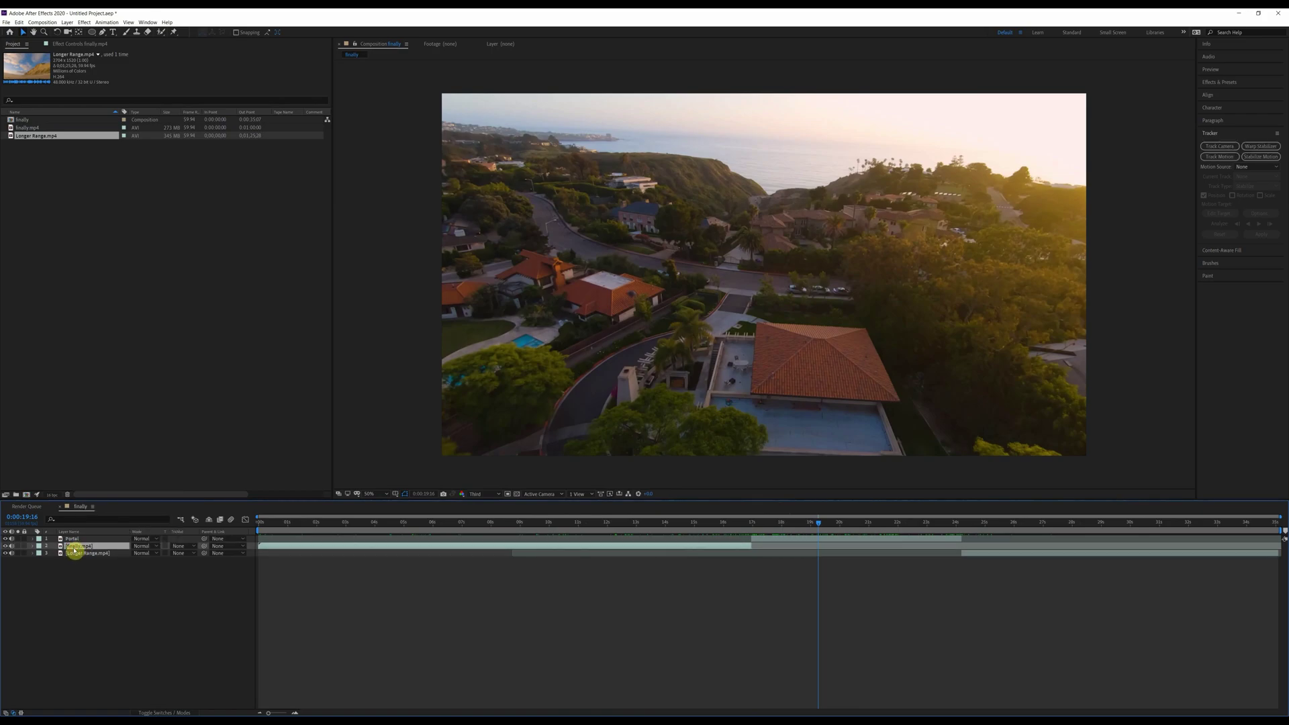
pyautogui.press('Return')
pyautogui.write('Beginning')
pyautogui.click(74, 550)
# - Rename the Longer Range.mp4 layer as Ending
pyautogui.click(71, 554)
pyautogui.press('Return')
pyautogui.write('Ending')
pyautogui.click(70, 555)
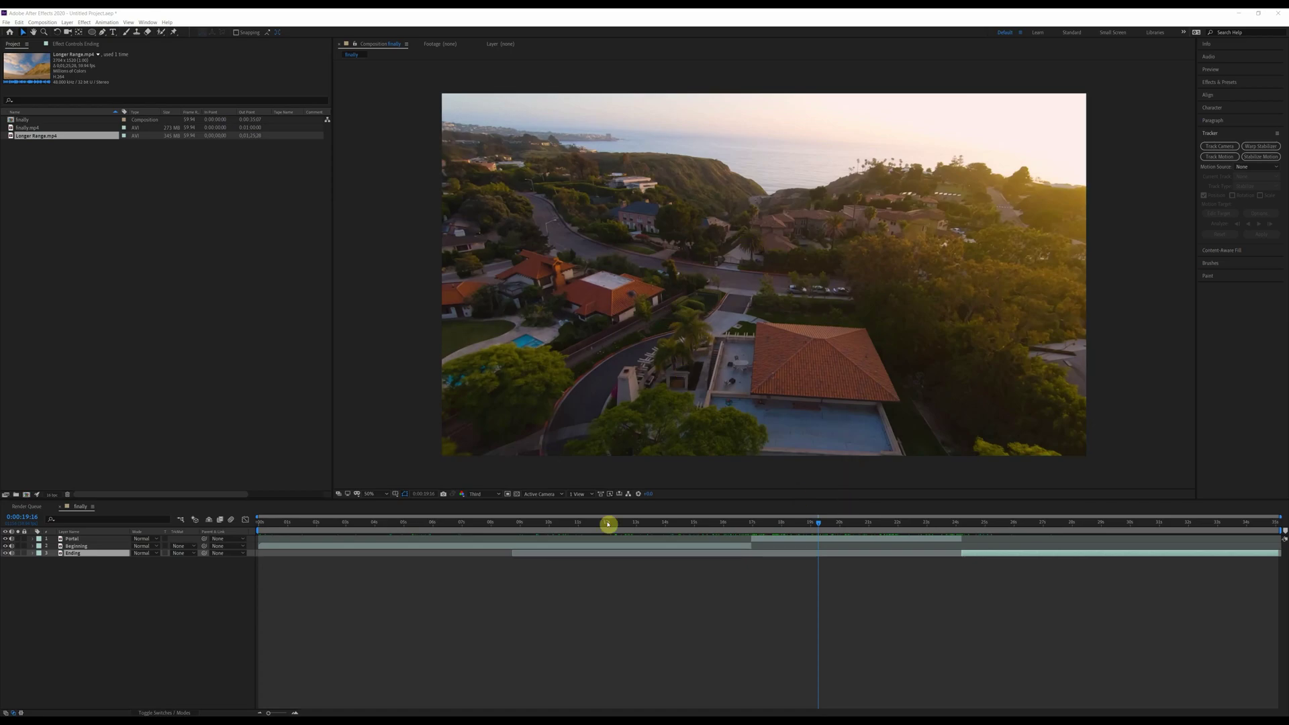
pyautogui.click(104, 554)
# - Run the 3D Camera Tracker on the Portal layer with Detailed Analysis turned on
pyautogui.click(73, 539)
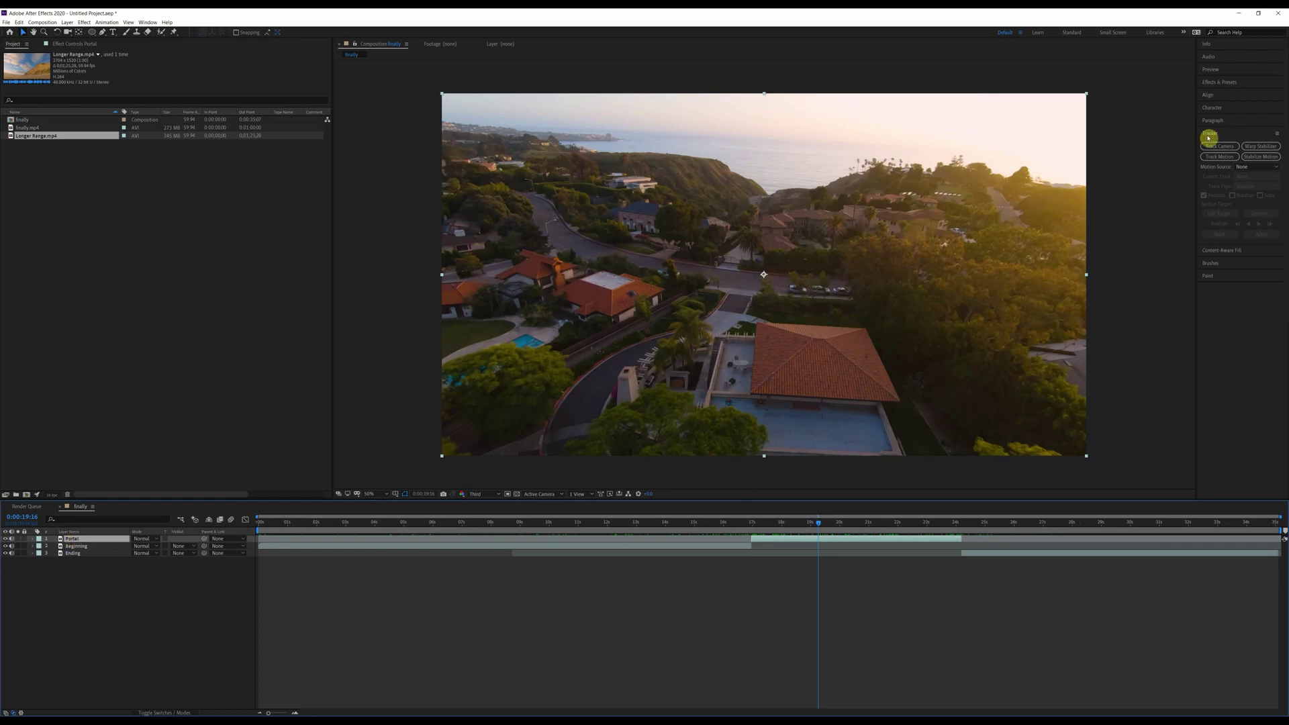
pyautogui.click(148, 22)
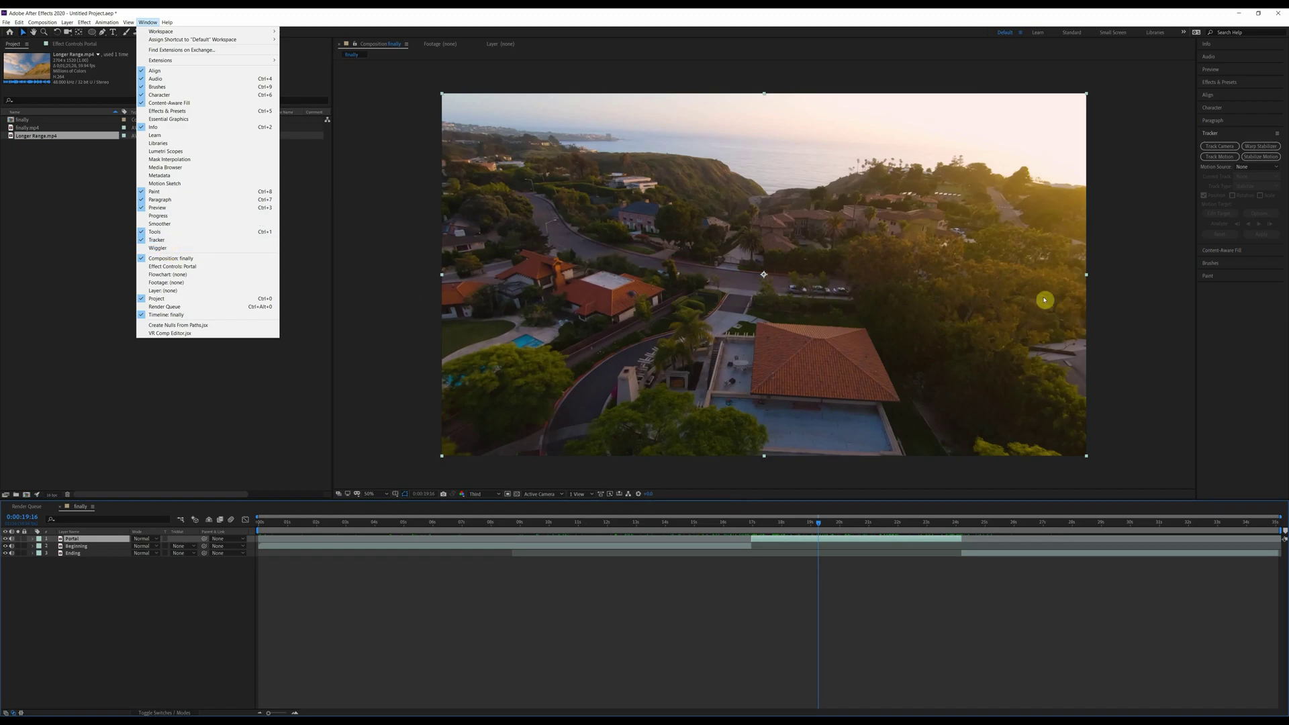
pyautogui.click(1248, 349)
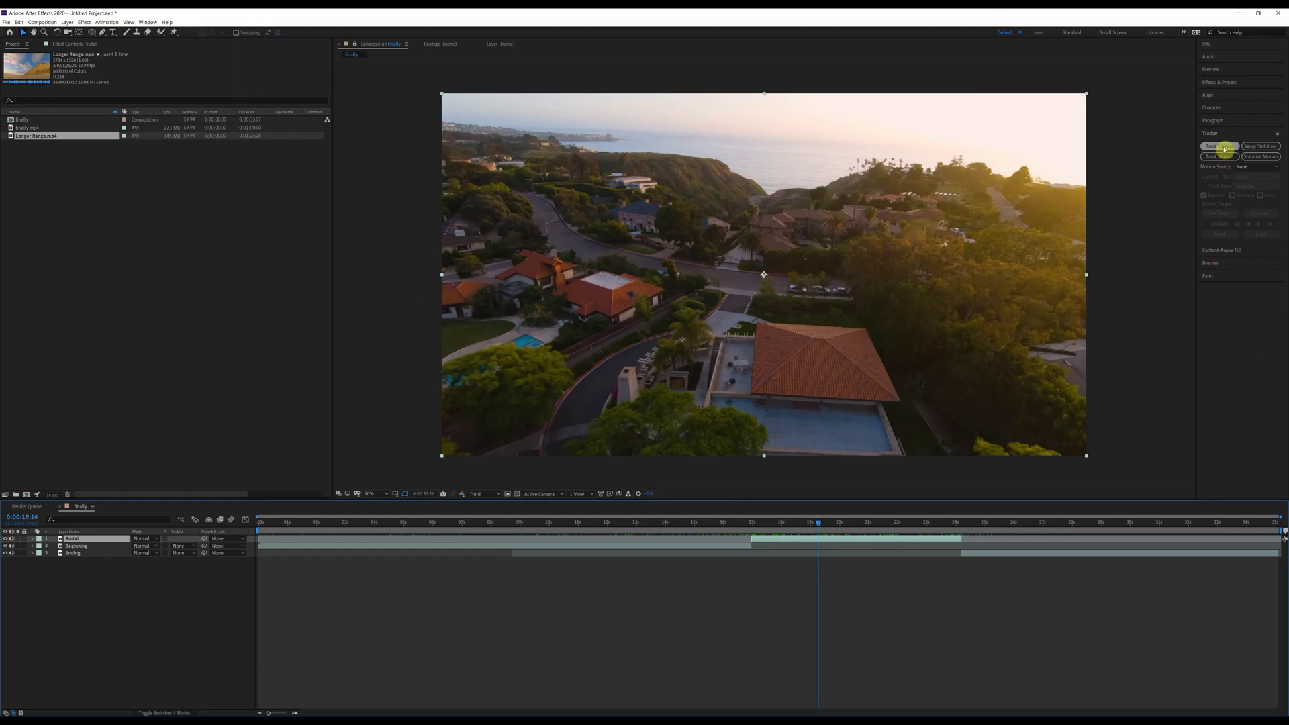
pyautogui.click(1219, 146)
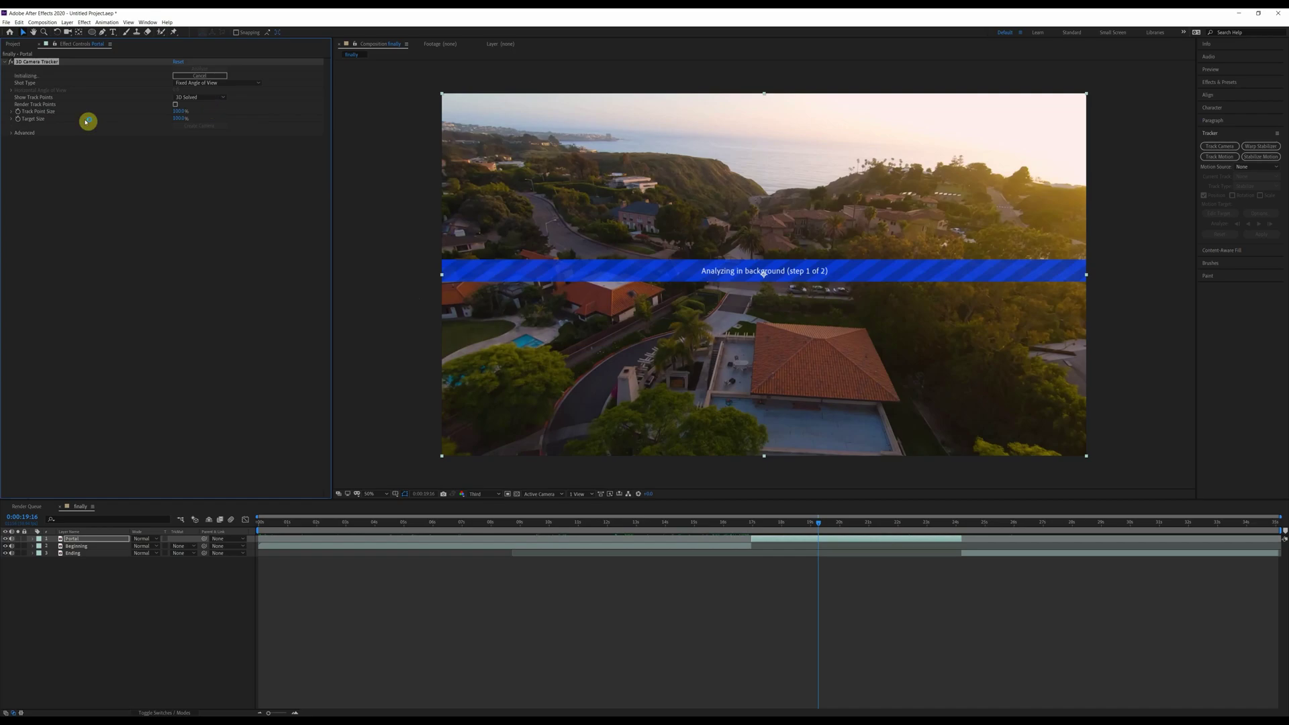
pyautogui.click(12, 134)
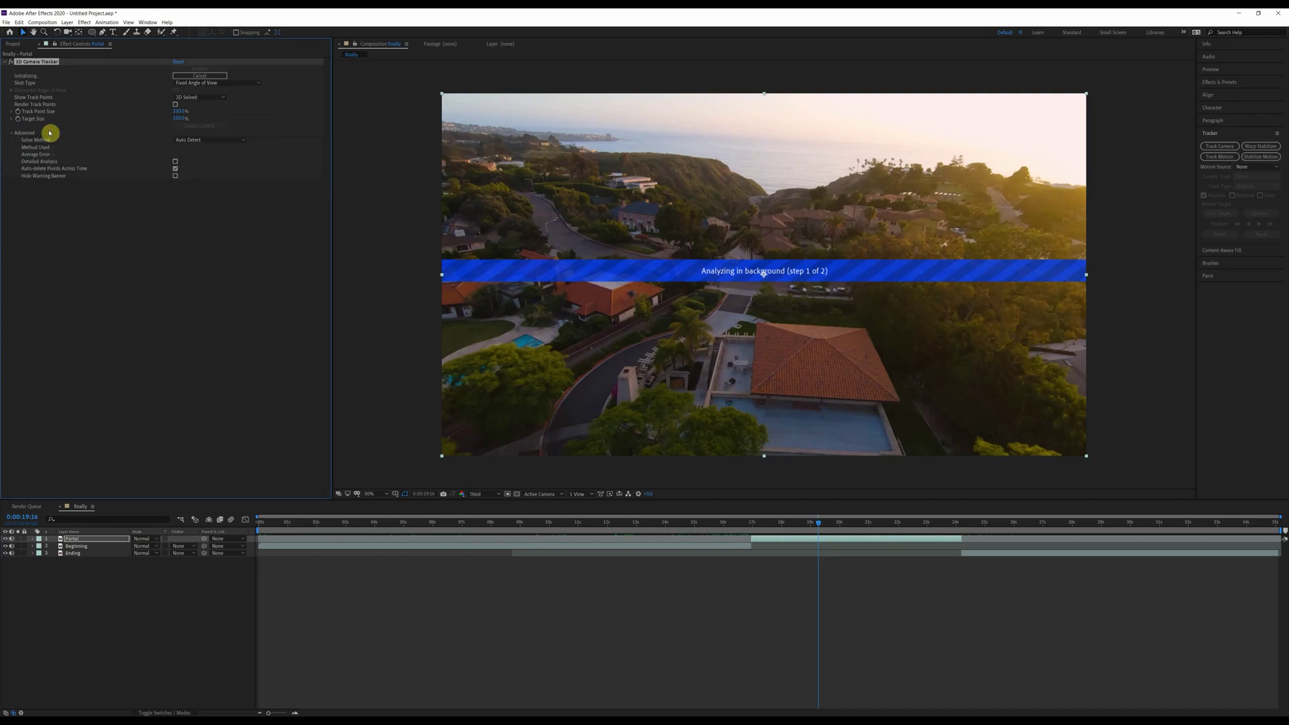
pyautogui.click(176, 162)
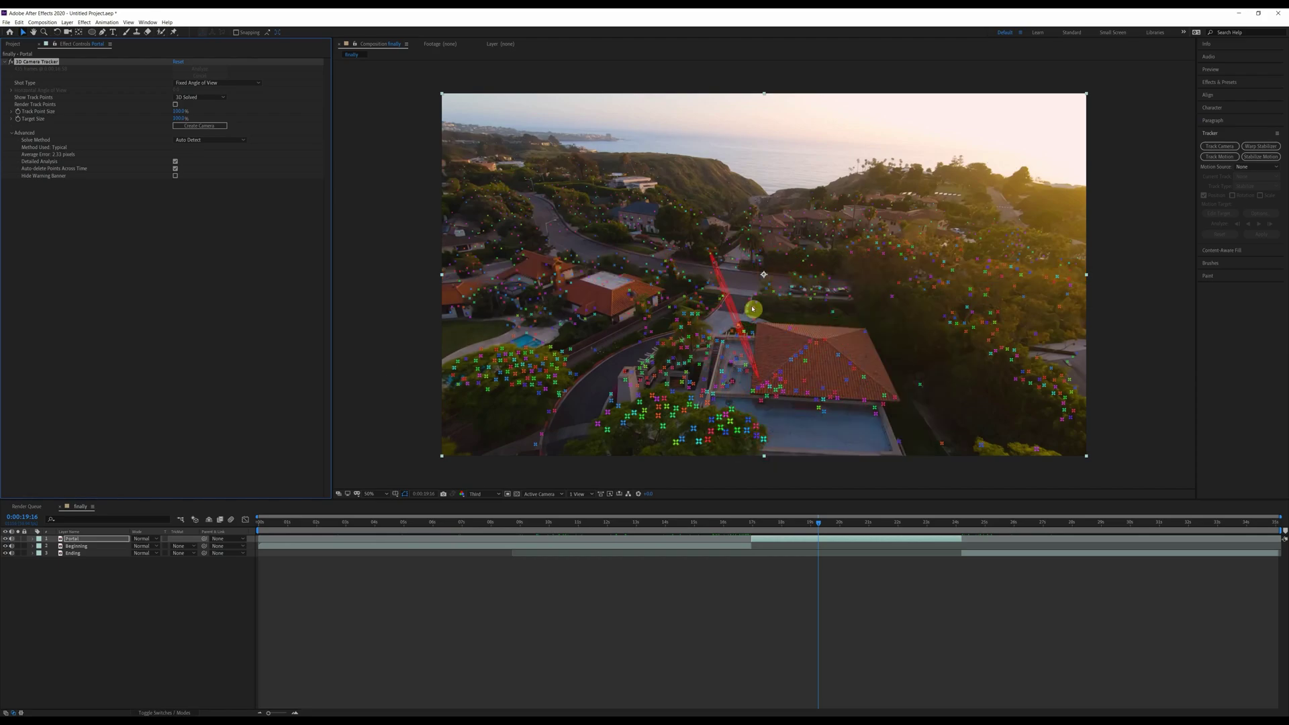
# - Create a null and camera from the track points above the driveway at about 22 seconds, and check the null's tracking
pyautogui.moveTo(817, 523); pyautogui.dragTo(903, 520)
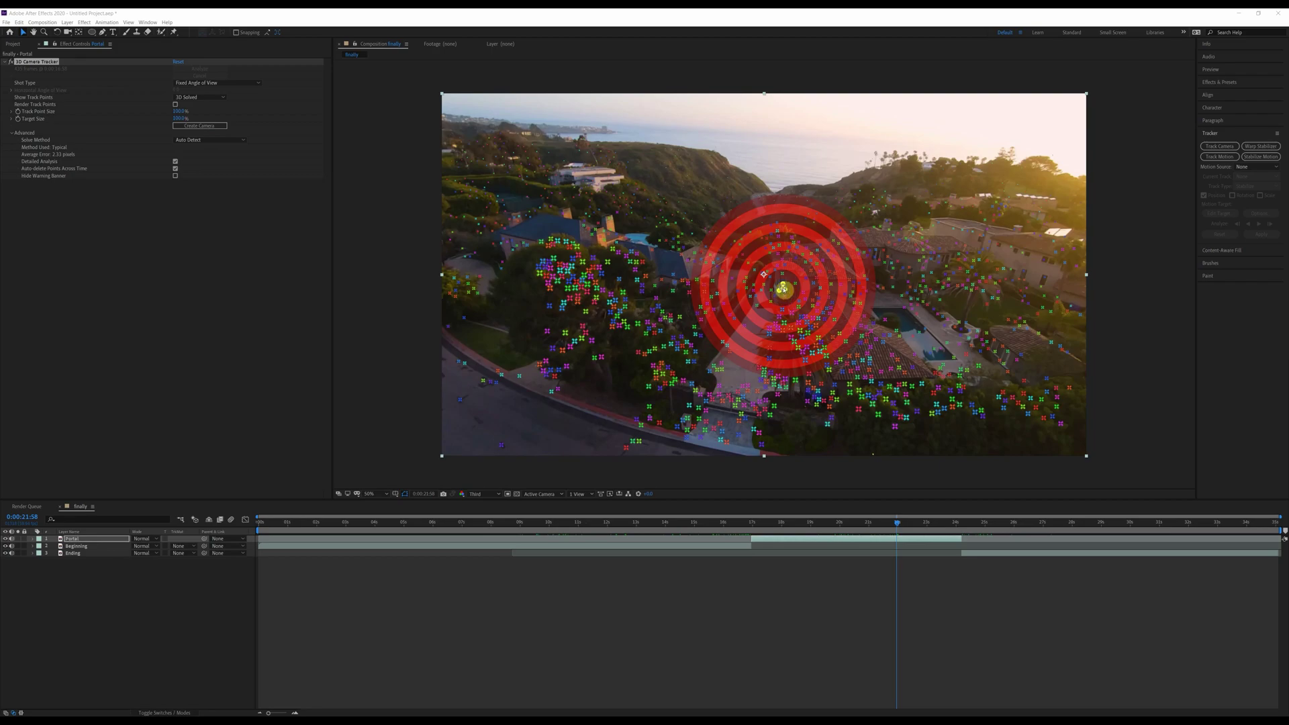
pyautogui.rightClick(782, 289)
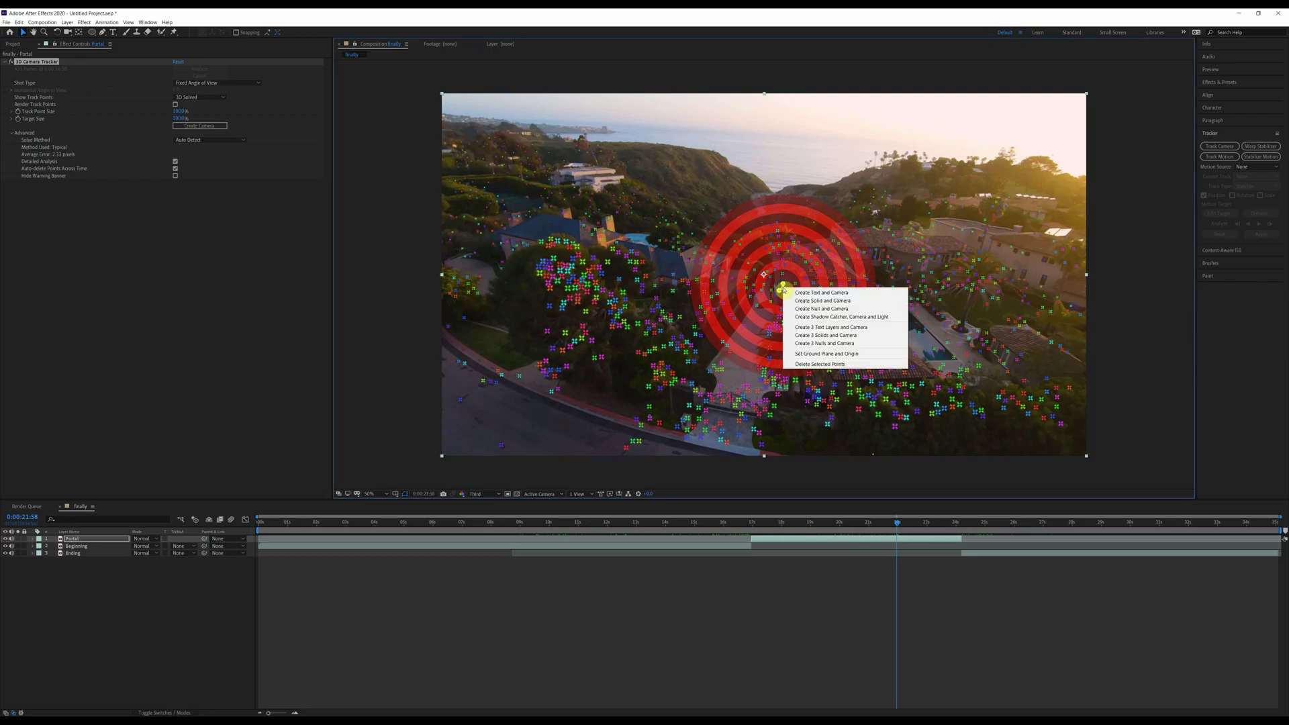
pyautogui.click(810, 311)
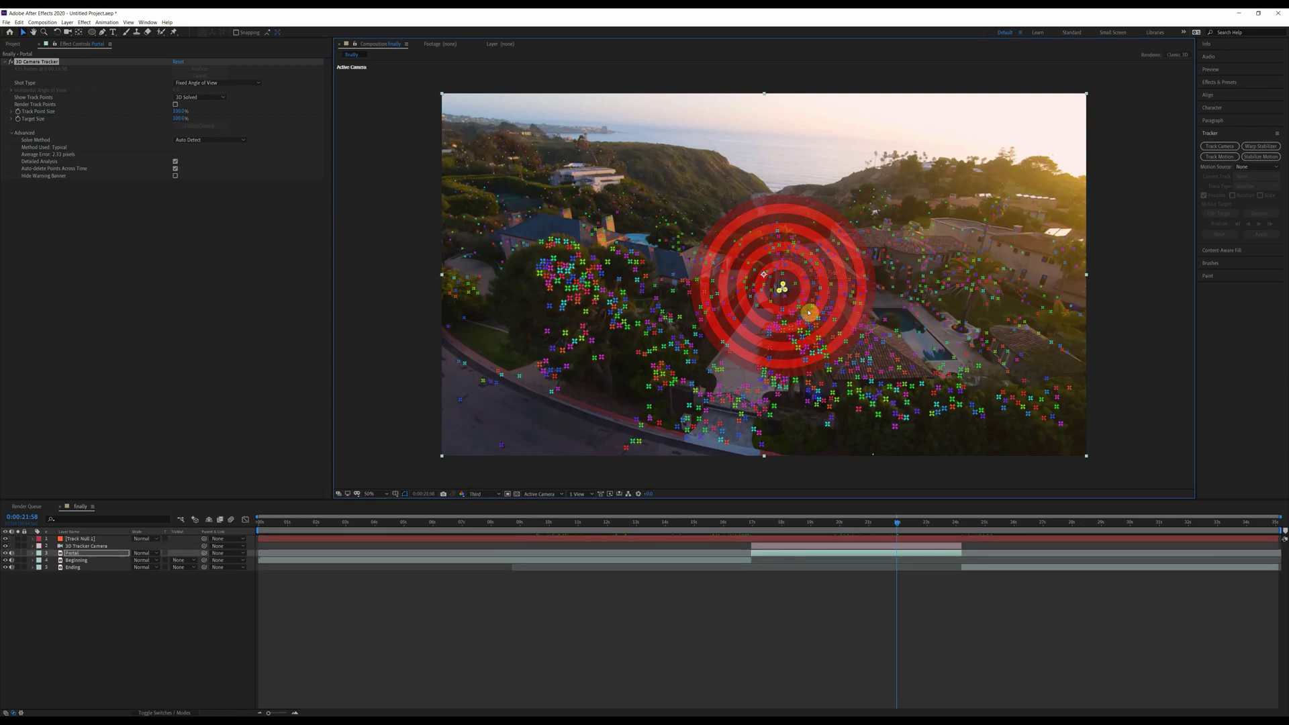
pyautogui.click(86, 539)
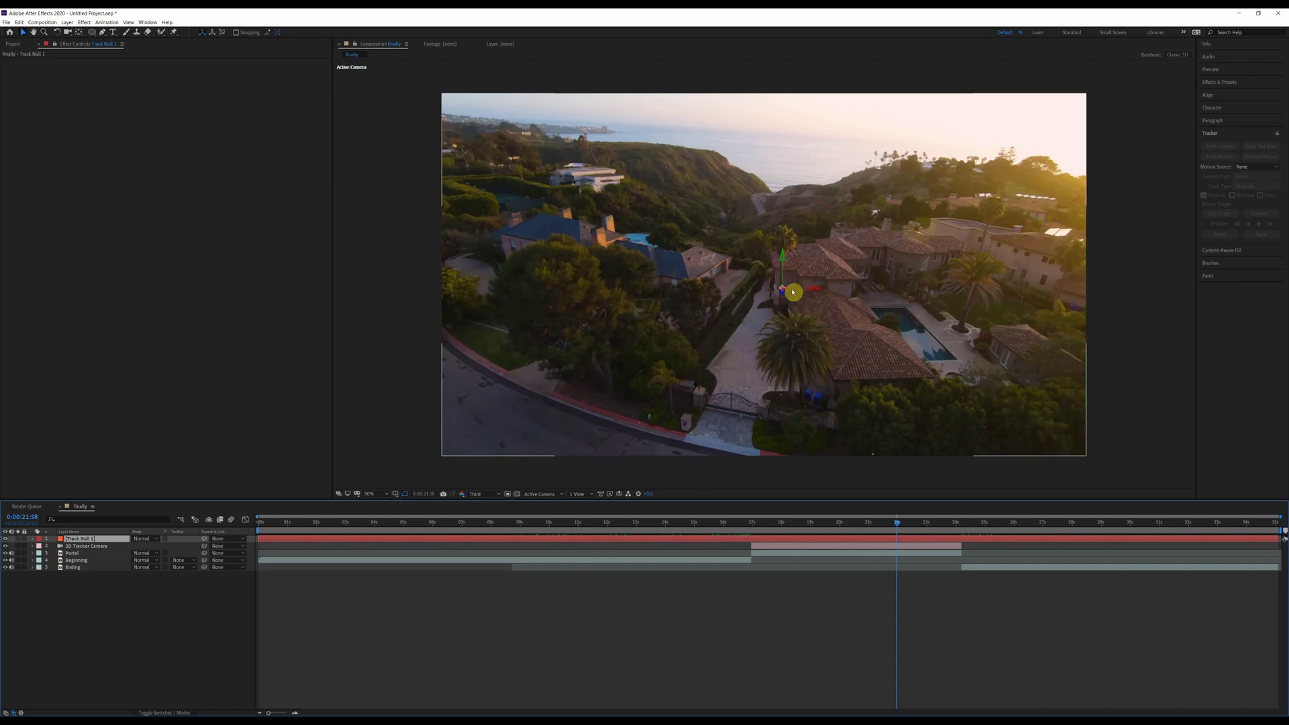
pyautogui.click(884, 526)
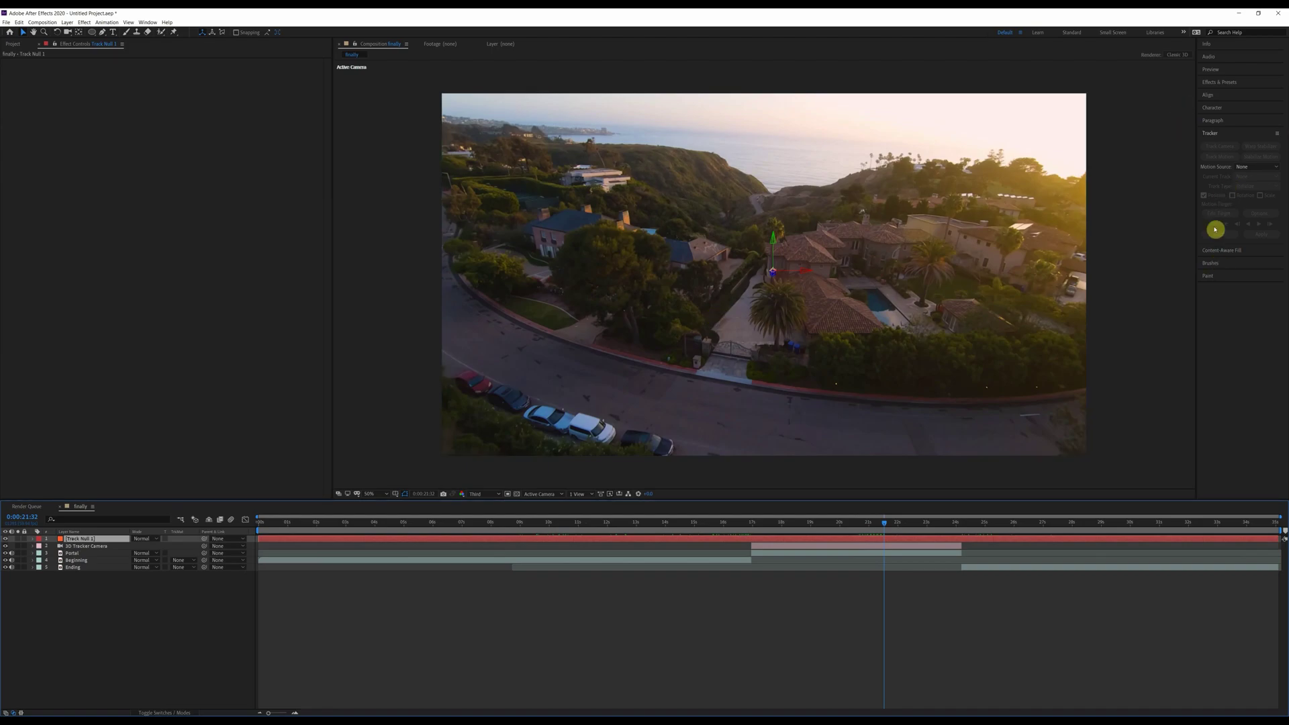
# - Search the effects for Saber
pyautogui.click(1219, 82)
pyautogui.click(1226, 93)
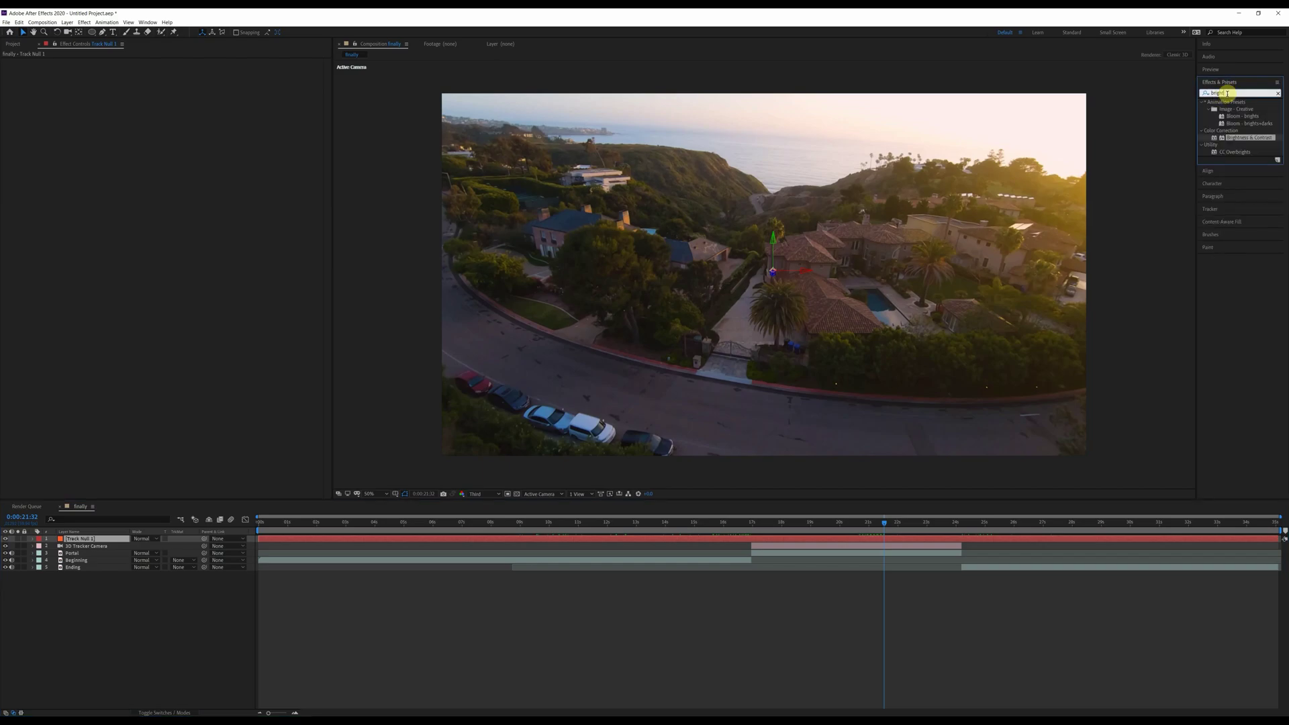
pyautogui.write('saber')
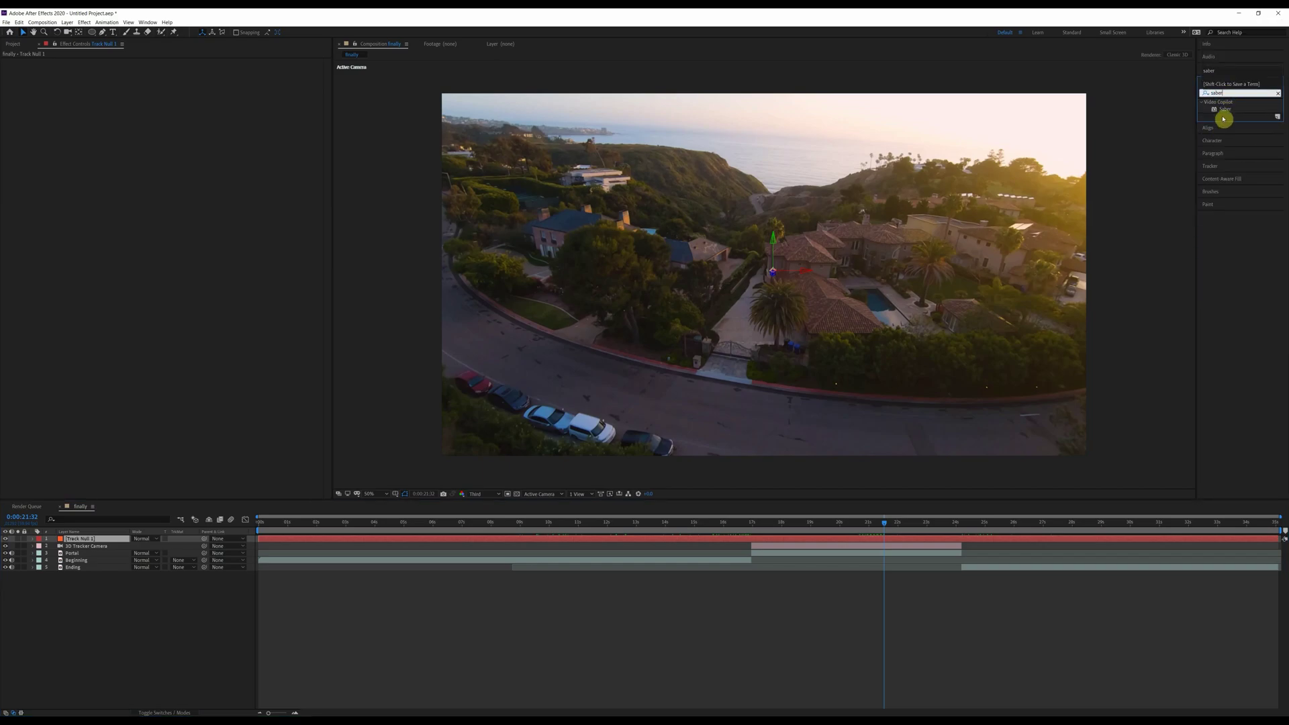
pyautogui.click(1225, 111)
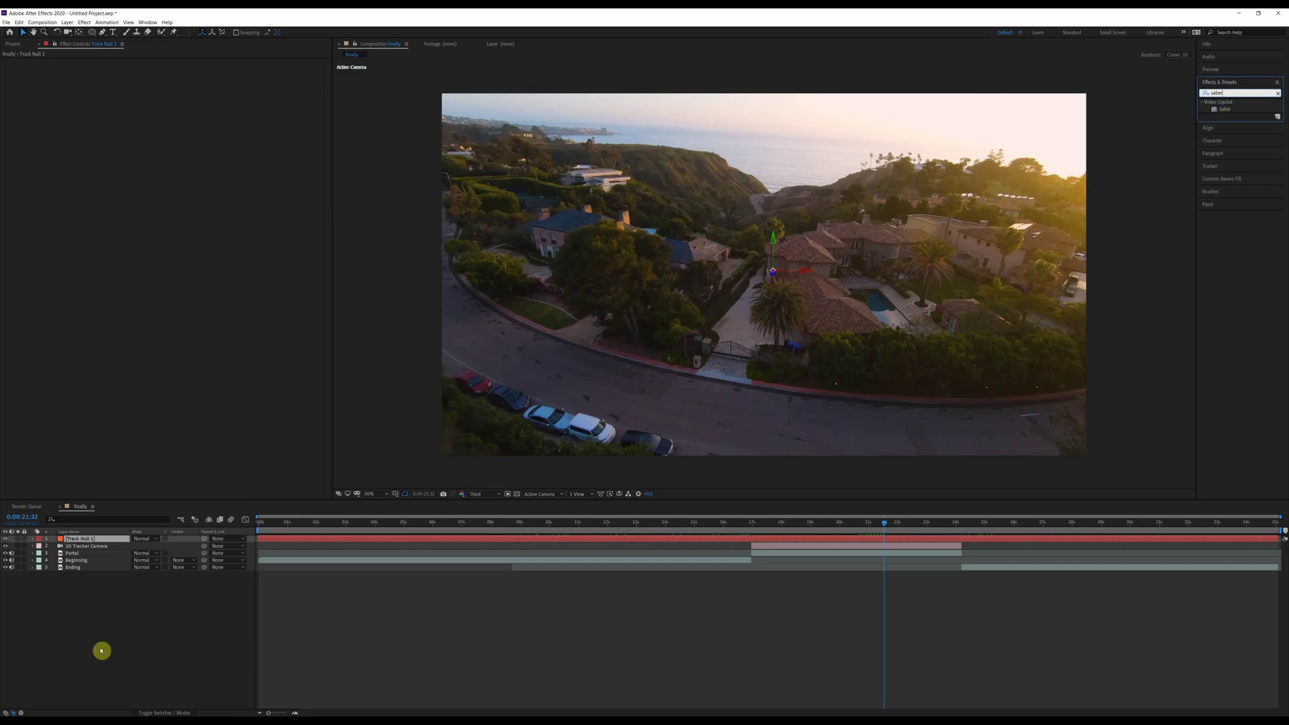
# - Create a new solid layer with the default settings above the track null
pyautogui.rightClick(73, 624)
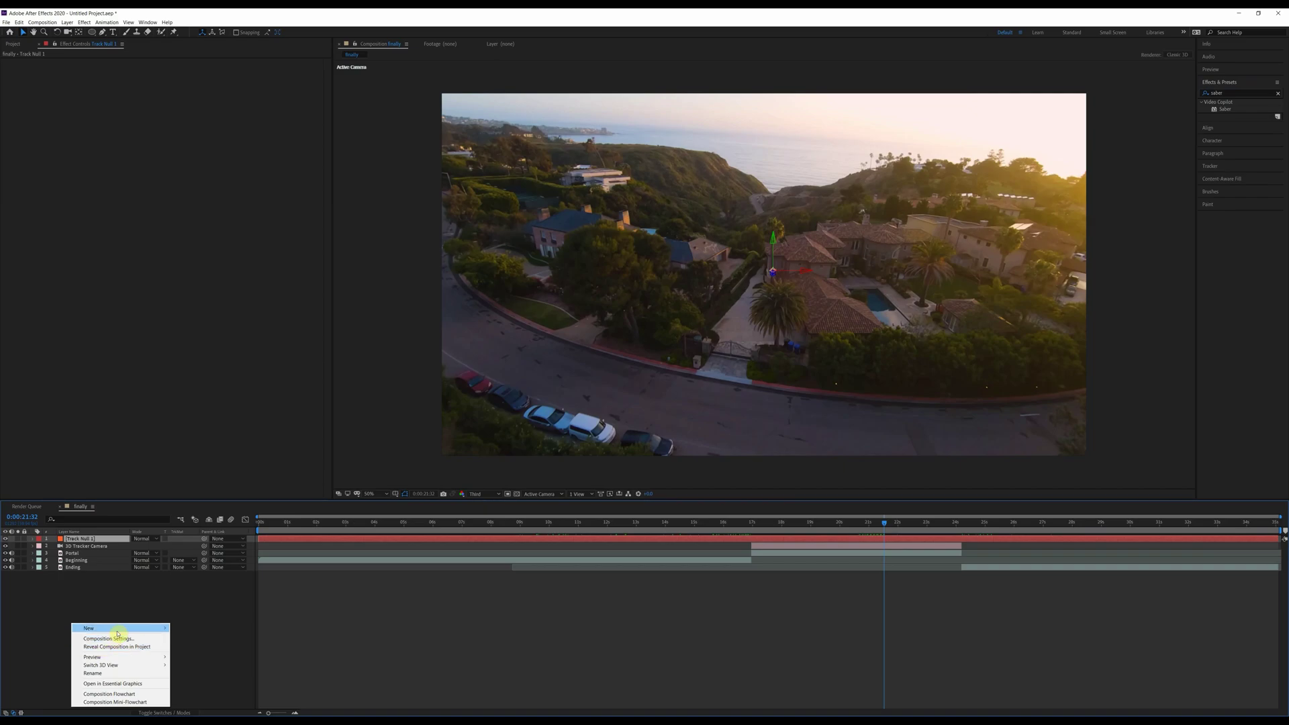
pyautogui.moveTo(118, 633)
pyautogui.rightClick(78, 605)
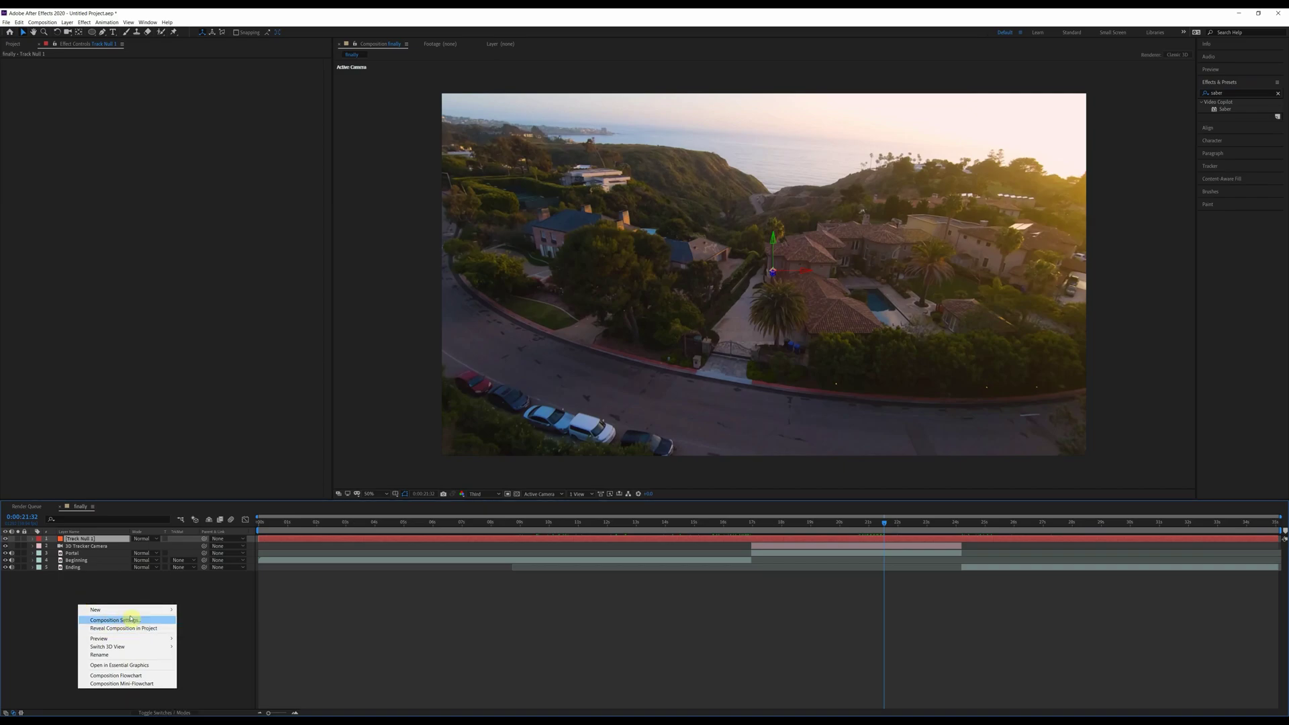
pyautogui.moveTo(121, 610)
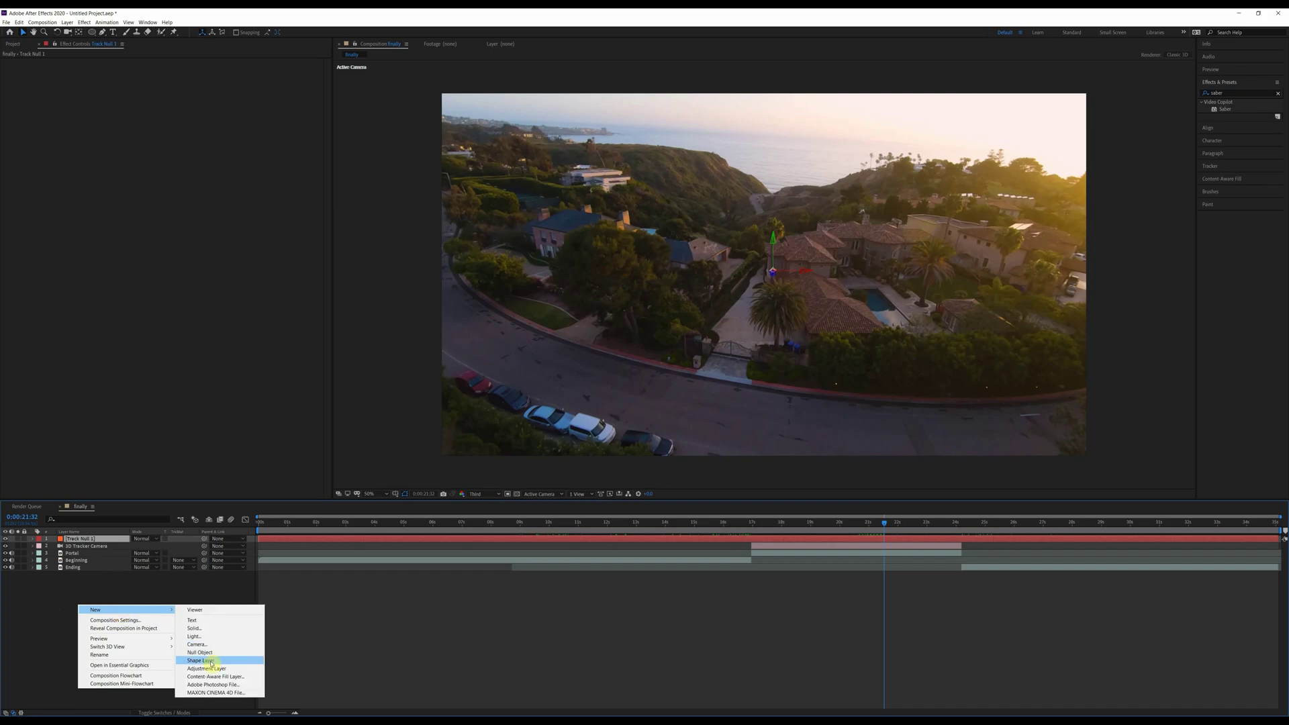
pyautogui.click(198, 628)
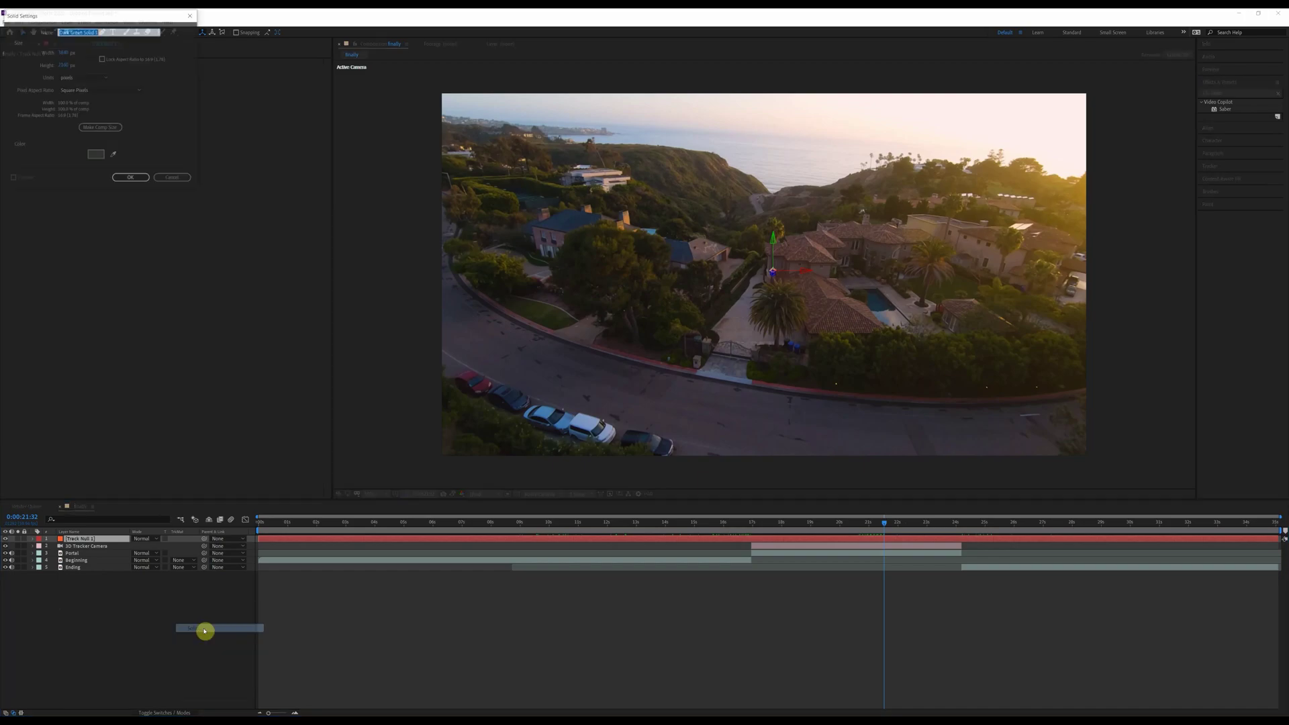
pyautogui.click(142, 179)
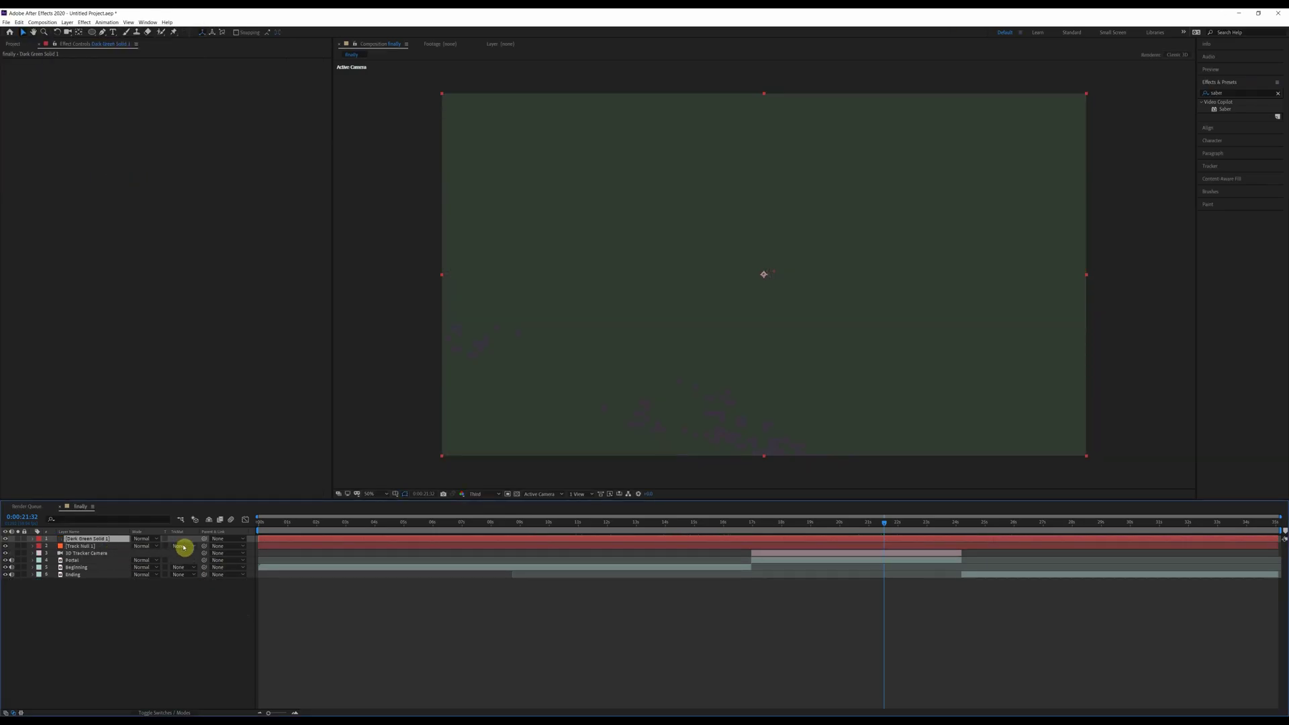
# - Parent the dark green solid to Track Null 1 and make it a 3D layer, checking that it follows the footage
pyautogui.moveTo(204, 543)
pyautogui.mouseDown()
pyautogui.moveTo(95, 540)
pyautogui.moveTo(205, 541)
pyautogui.mouseUp()
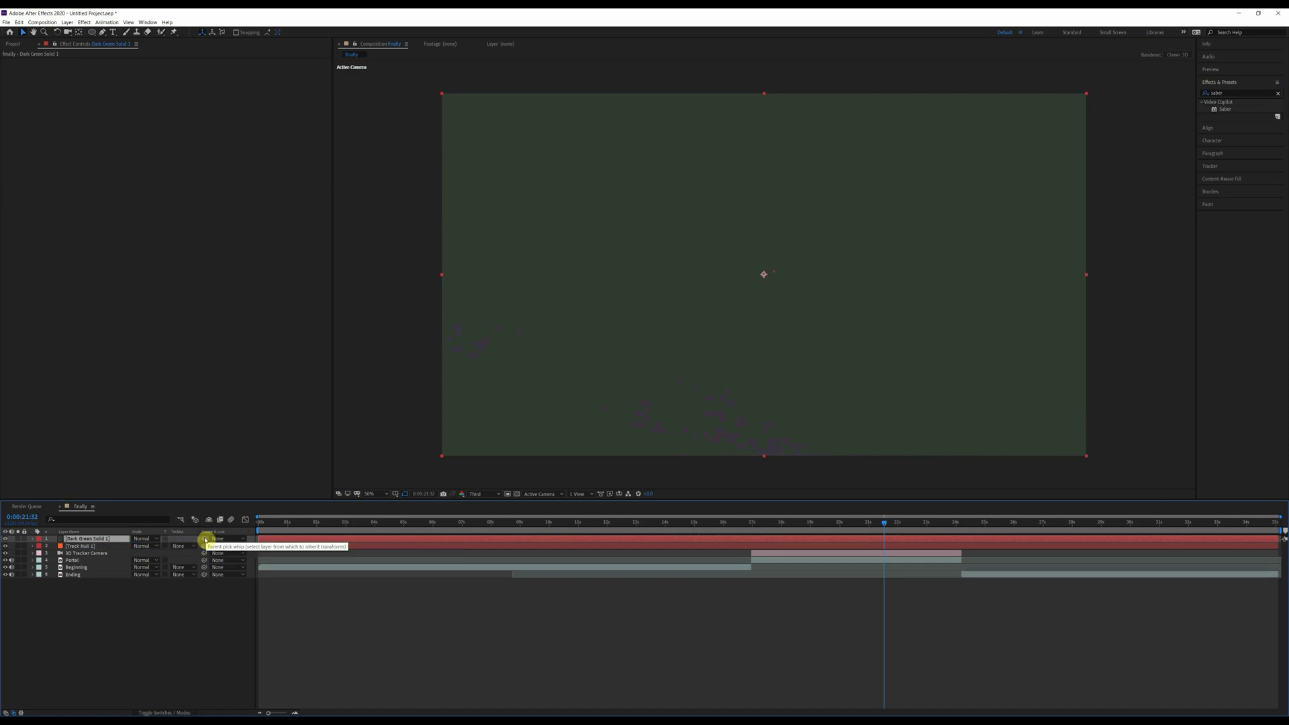
pyautogui.moveTo(205, 542); pyautogui.dragTo(81, 545)
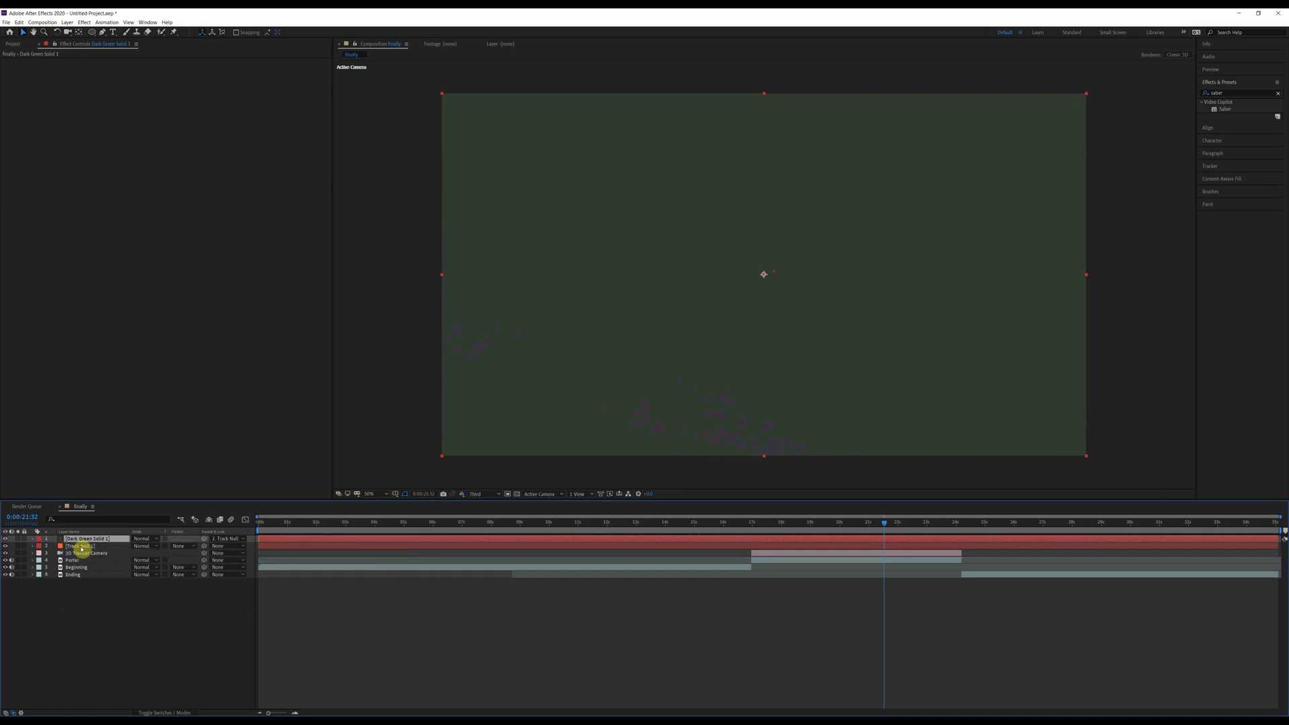
pyautogui.click(168, 713)
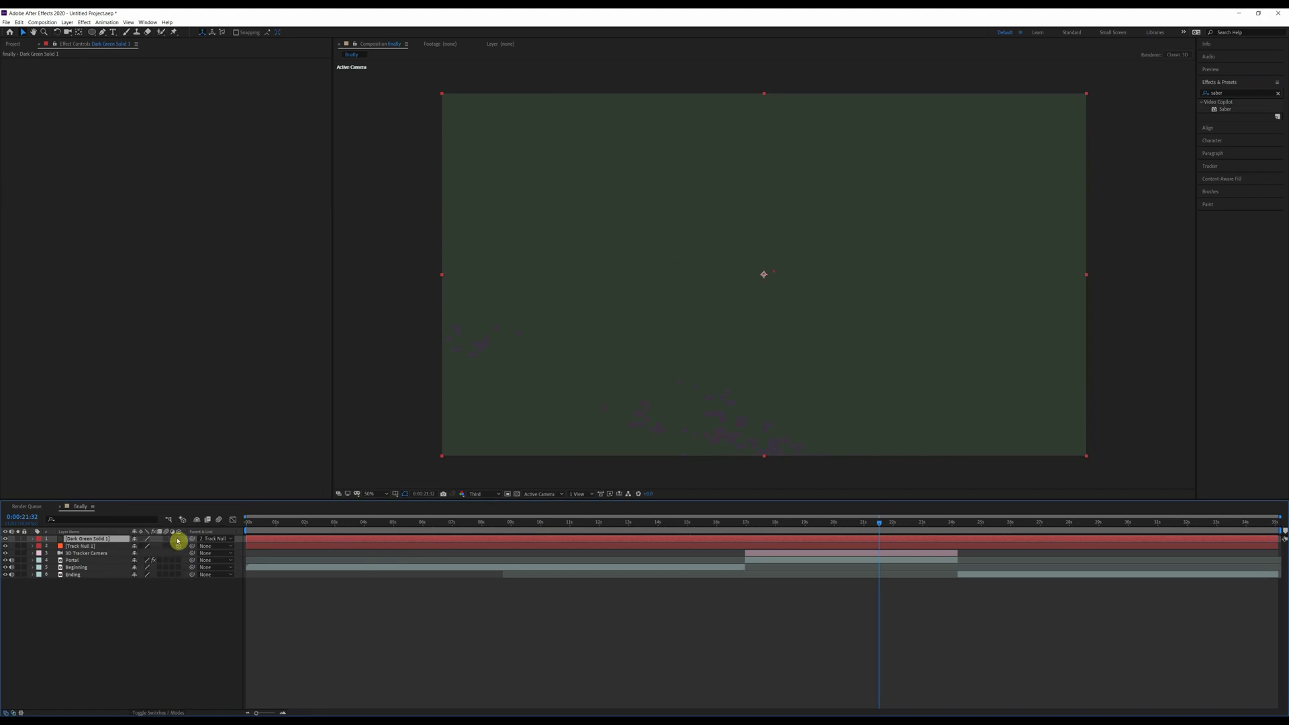
pyautogui.click(179, 539)
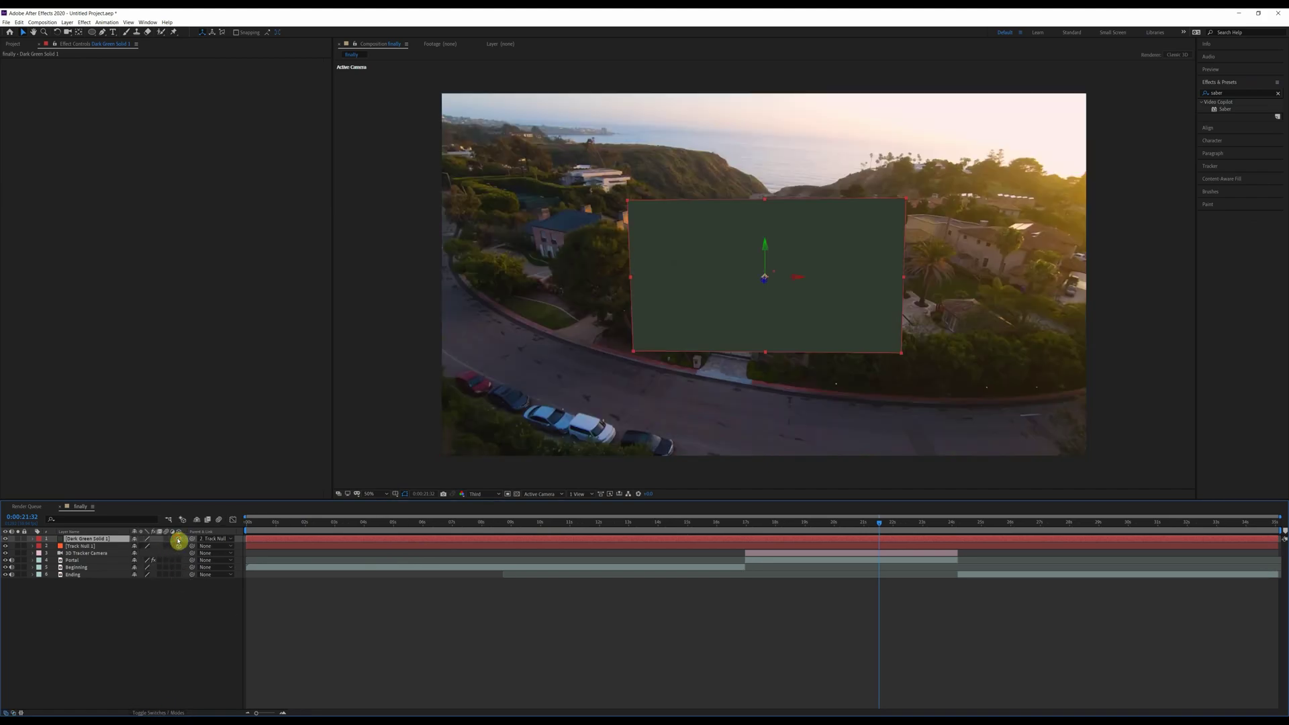
pyautogui.moveTo(878, 524)
pyautogui.mouseDown()
pyautogui.moveTo(837, 542)
pyautogui.moveTo(894, 530)
pyautogui.mouseUp()
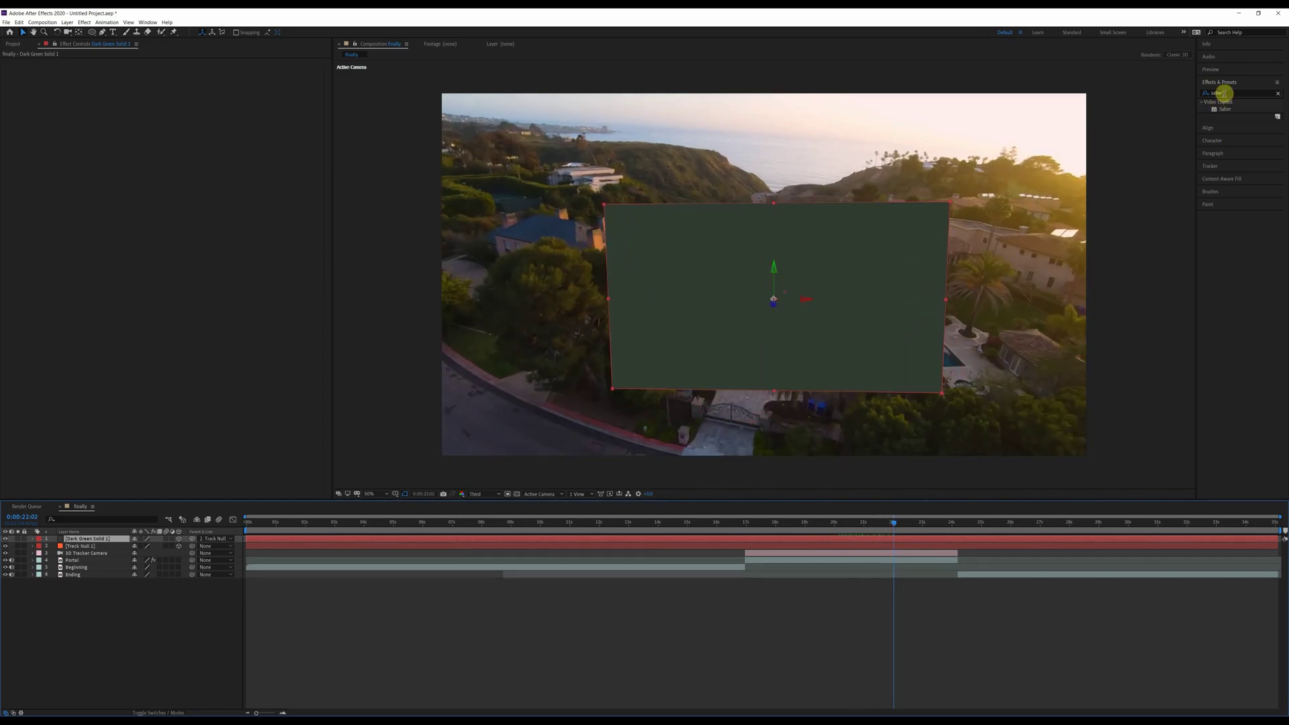
# - Apply the Saber effect to the dark green solid and set its Core Type to Layer Masks
pyautogui.moveTo(1222, 109); pyautogui.dragTo(90, 540)
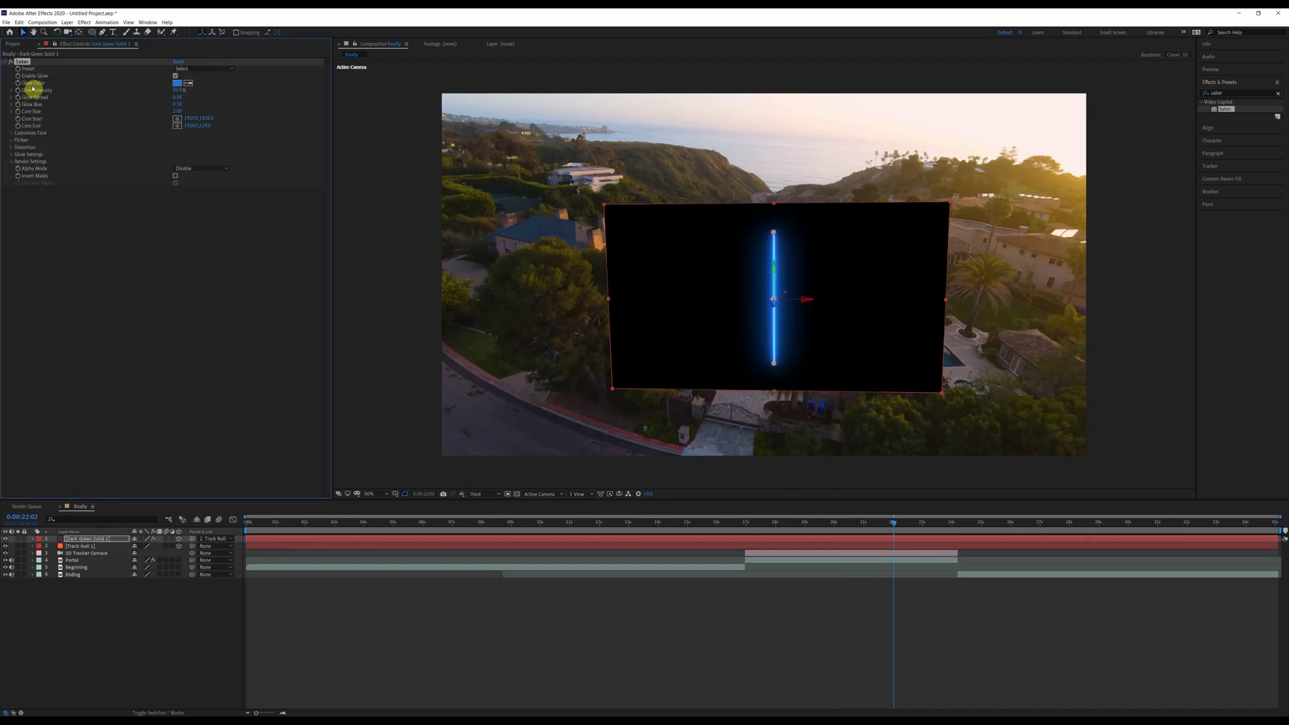
pyautogui.click(11, 136)
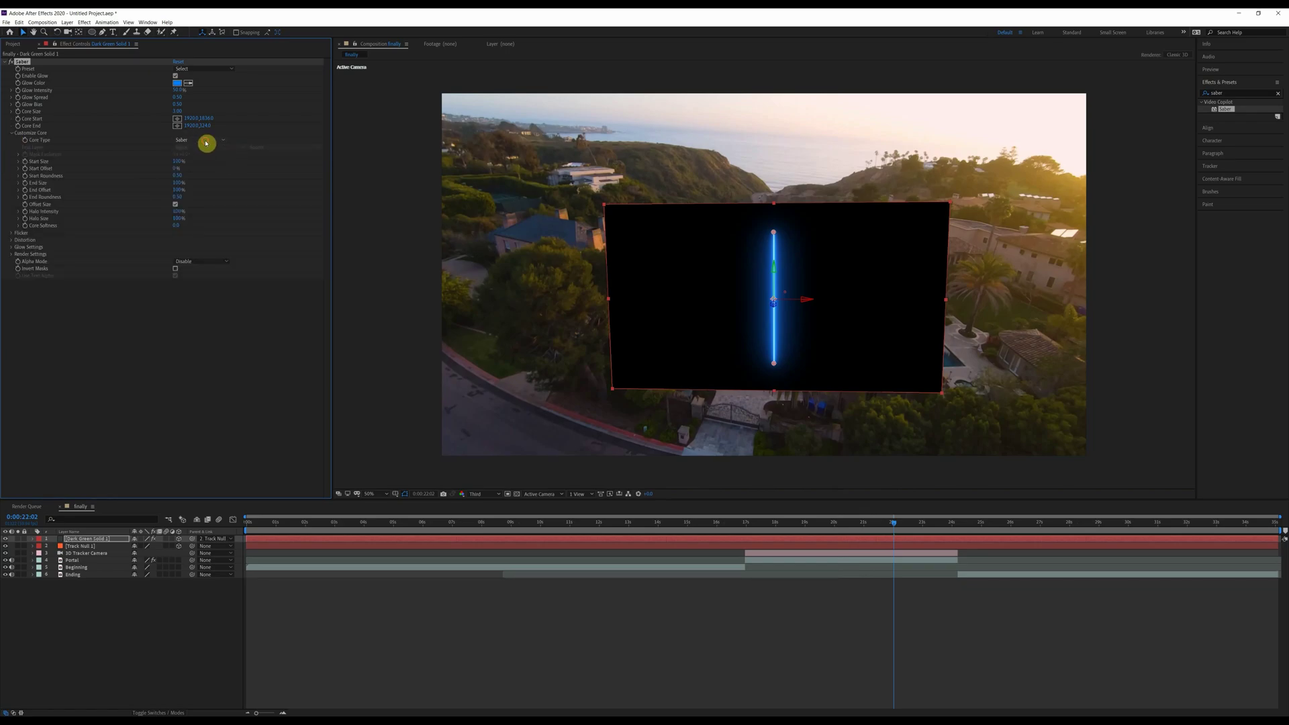
pyautogui.click(206, 141)
pyautogui.click(208, 157)
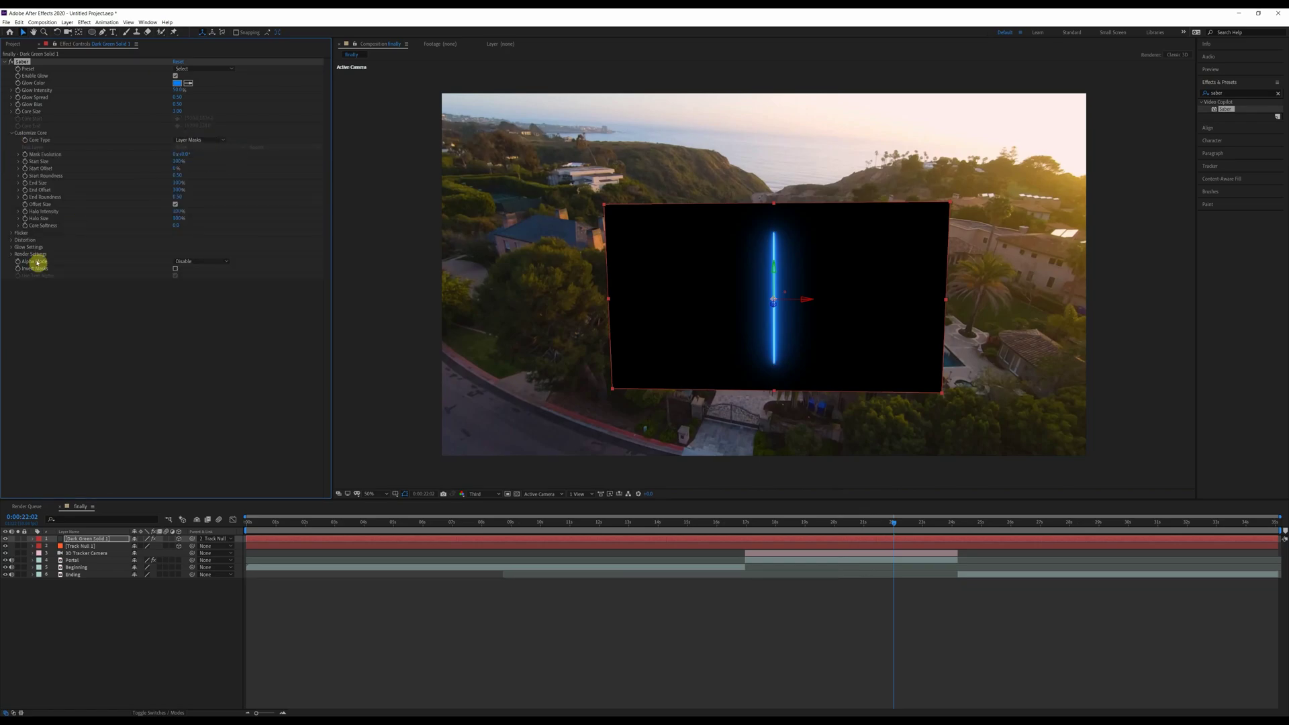
# - Set Saber's Composite Settings to Transparent and preview the glowing line against the moving footage
pyautogui.click(11, 255)
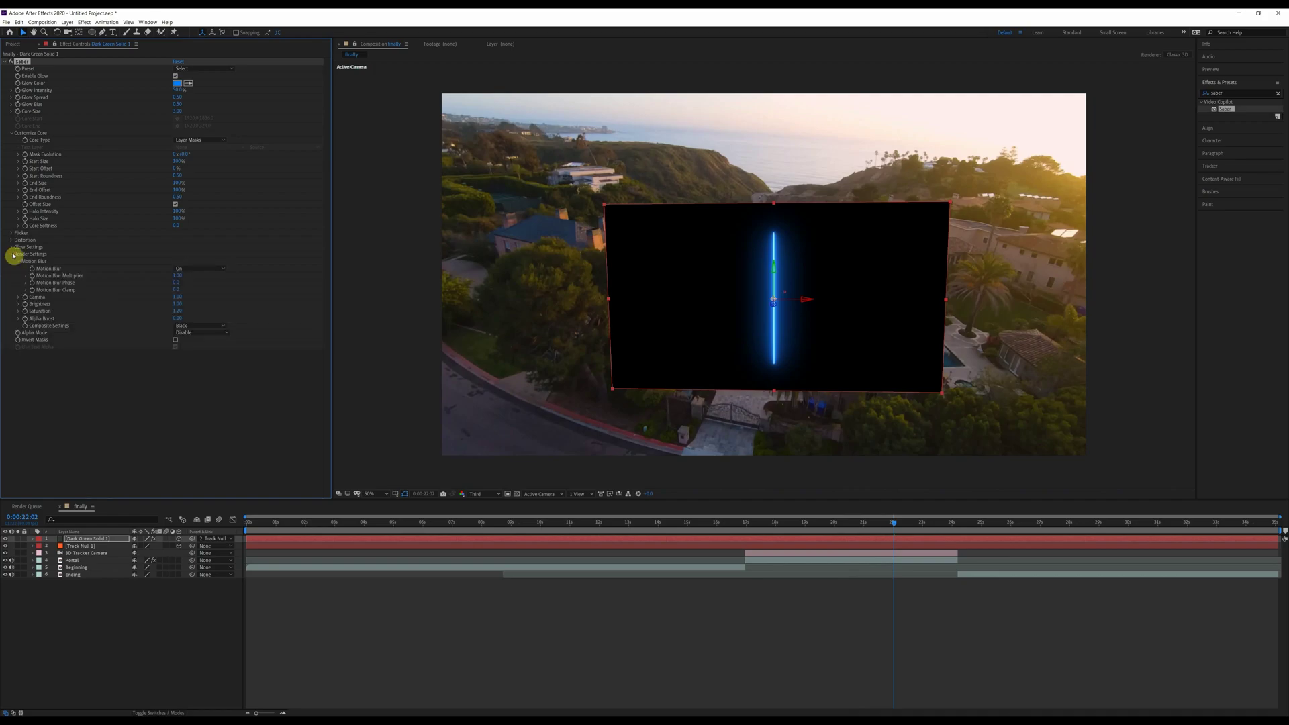
pyautogui.click(193, 326)
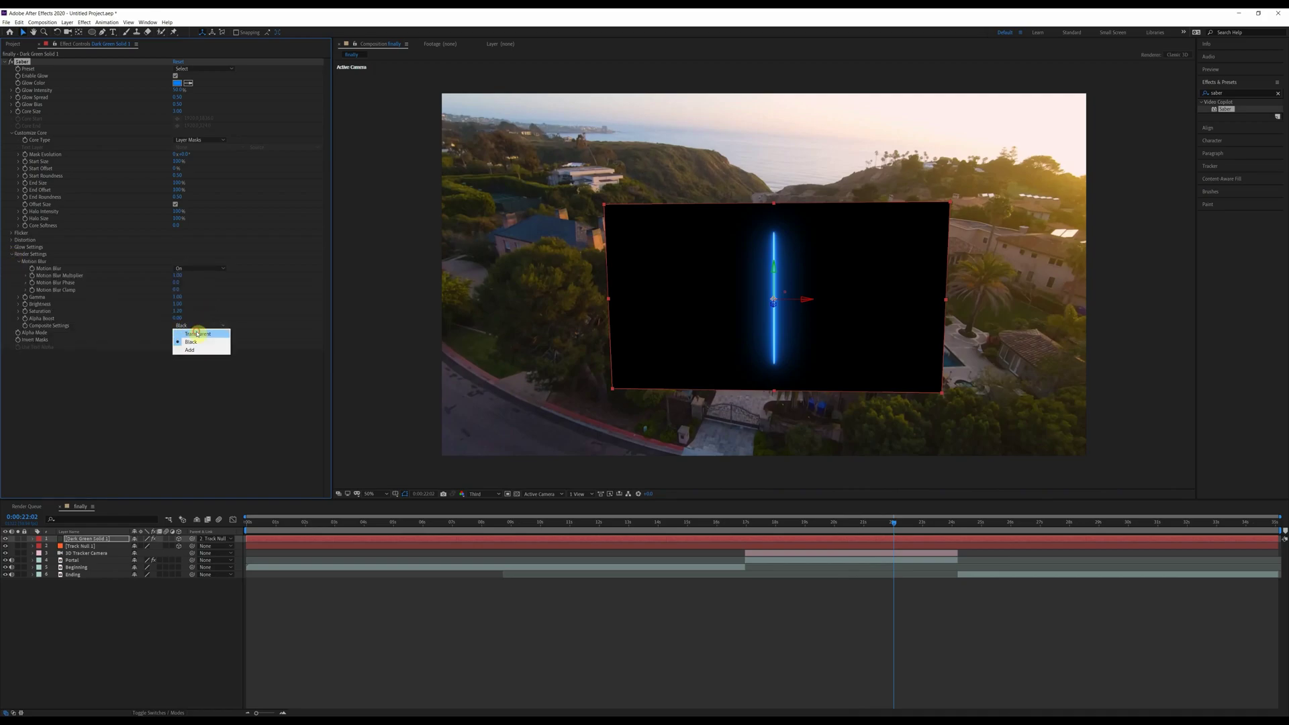
pyautogui.click(195, 334)
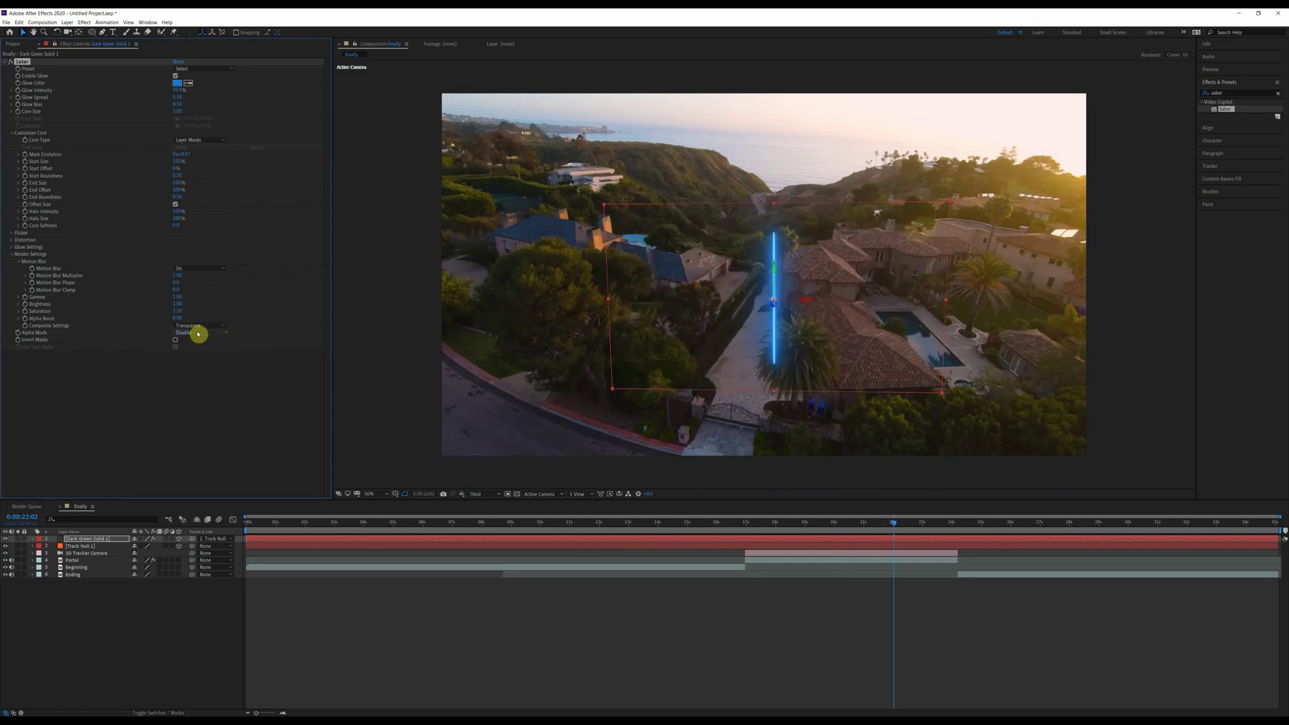
pyautogui.click(878, 523)
pyautogui.moveTo(861, 524); pyautogui.dragTo(907, 518)
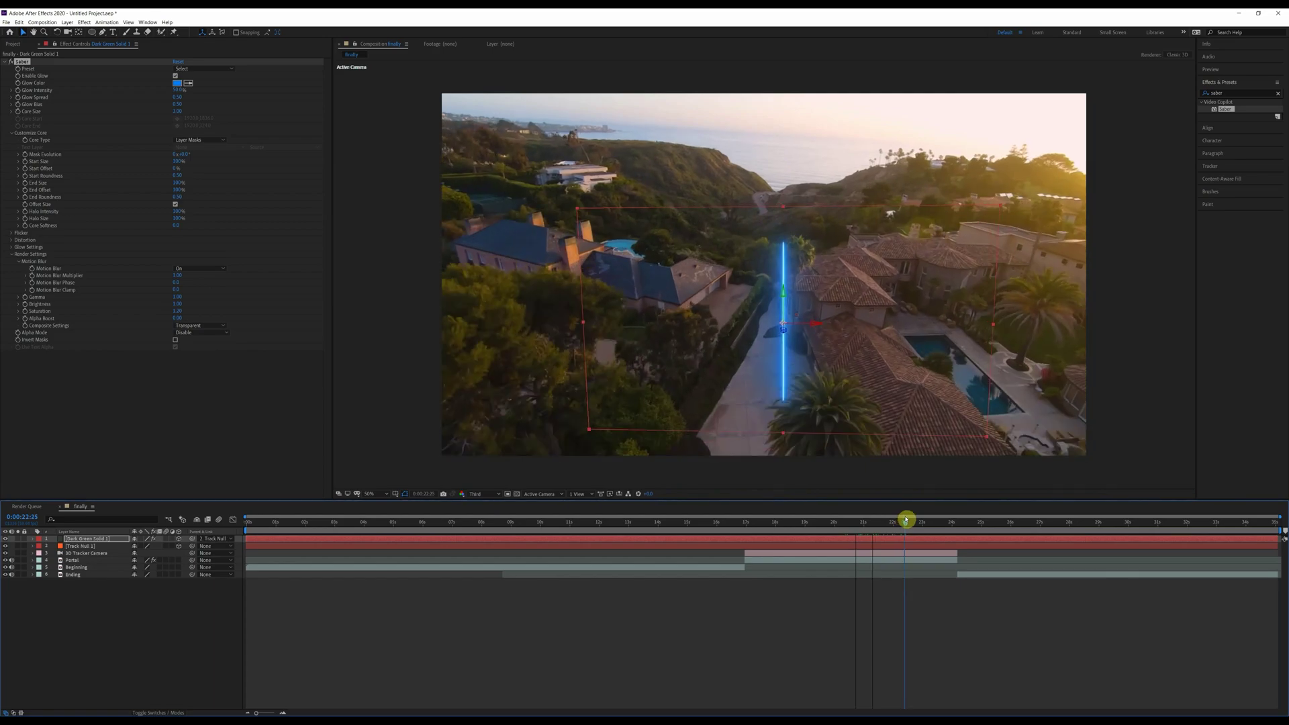
# - Turn off 3D for the solid and draw a centred circular mask on it, about two thirds of the frame's height
pyautogui.click(179, 542)
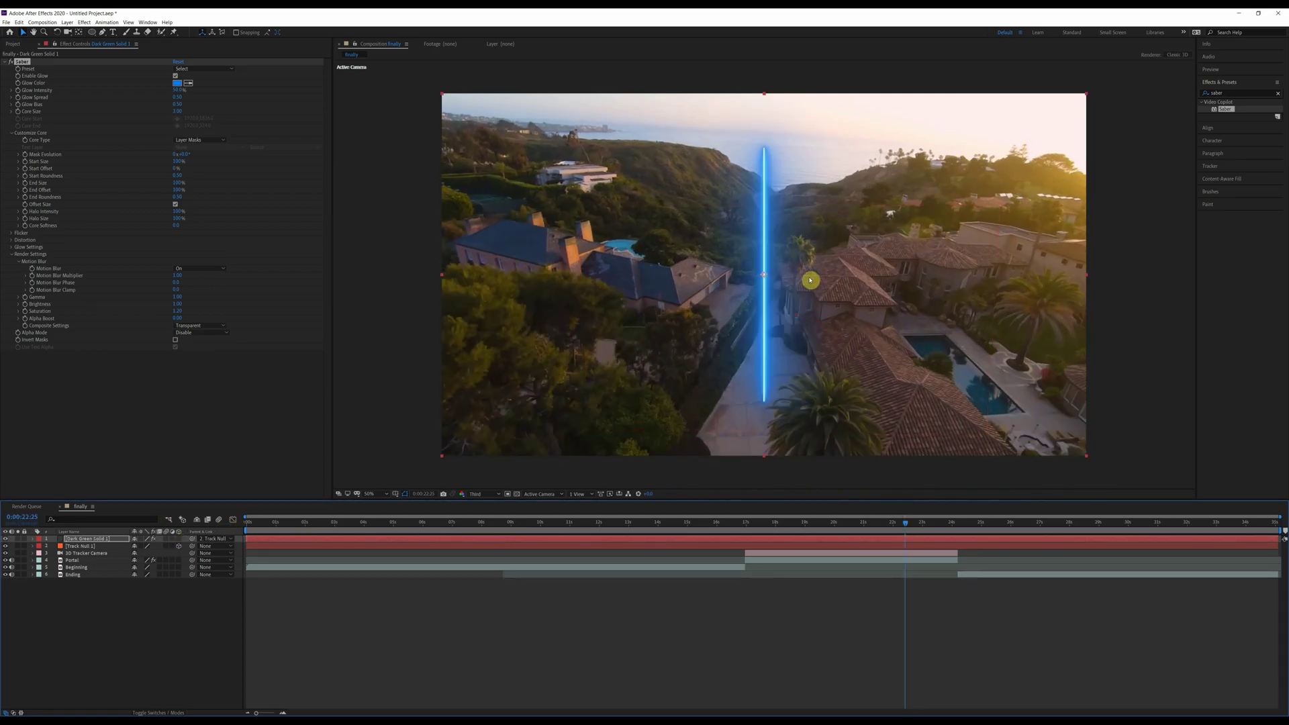
pyautogui.click(91, 33)
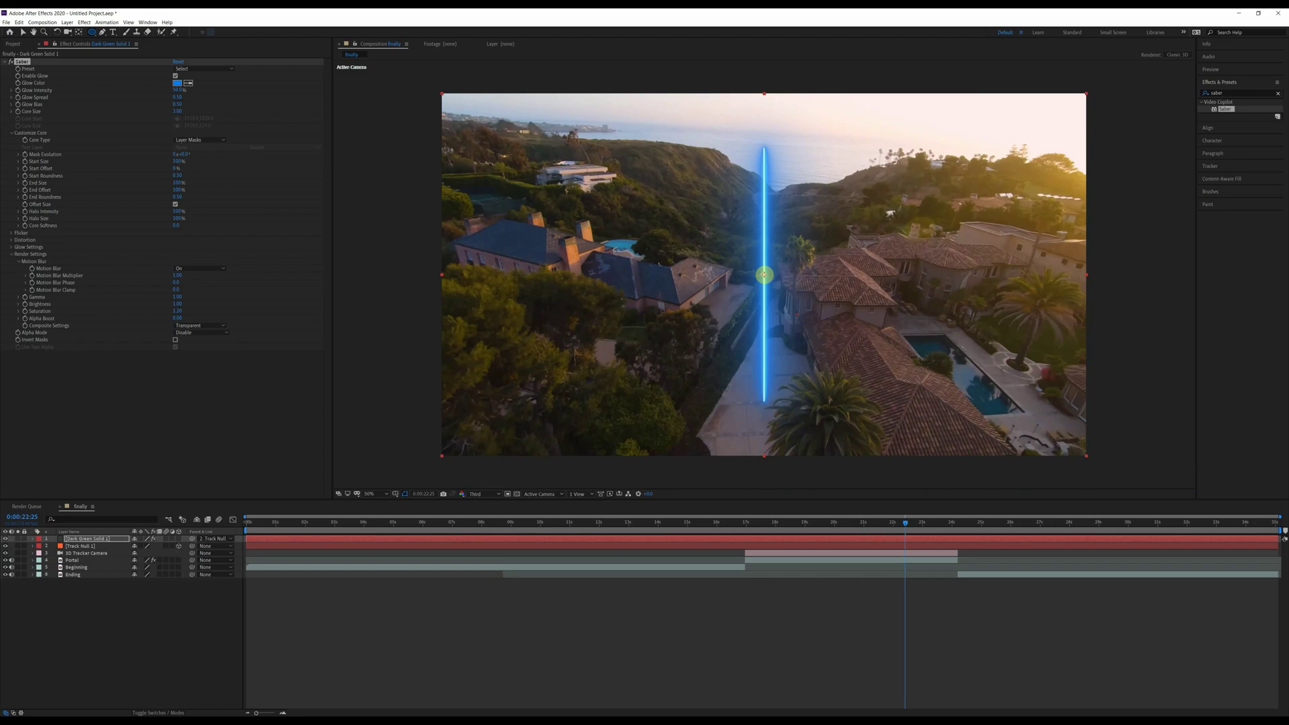
pyautogui.hotkey('ctrl', 'Right')
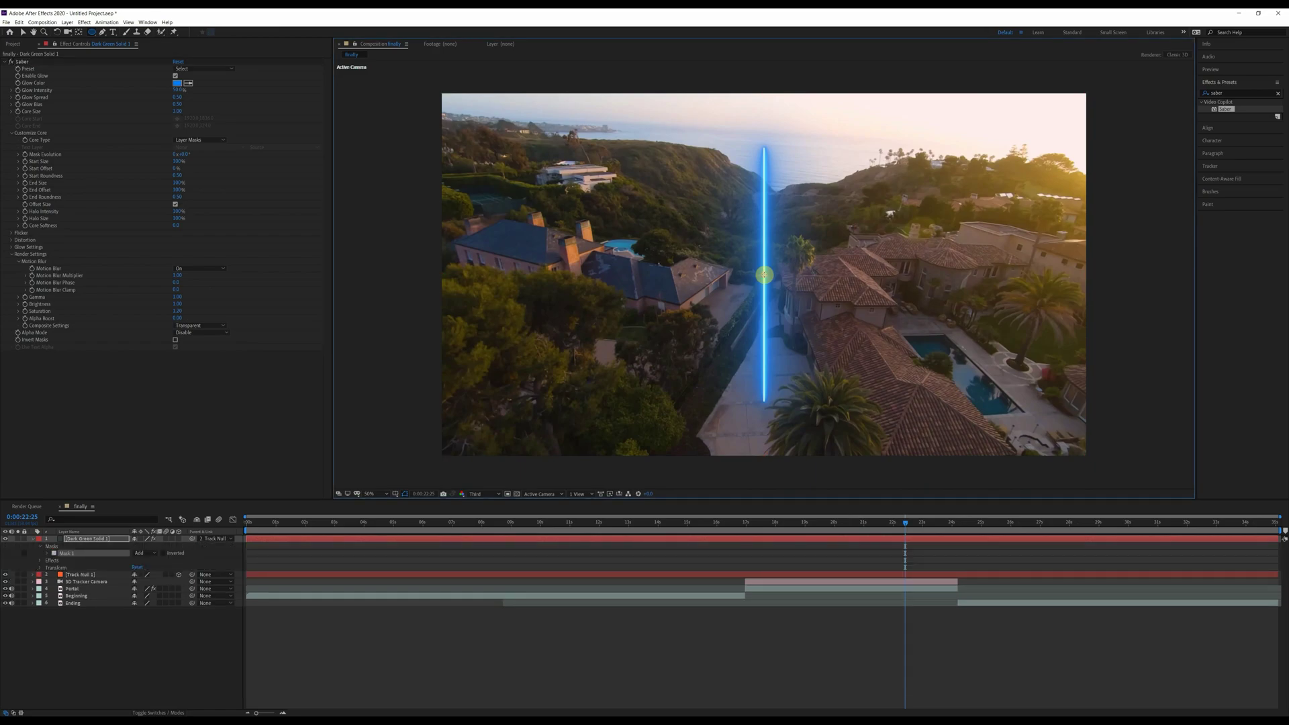
pyautogui.moveTo(764, 275); pyautogui.dragTo(644, 200)
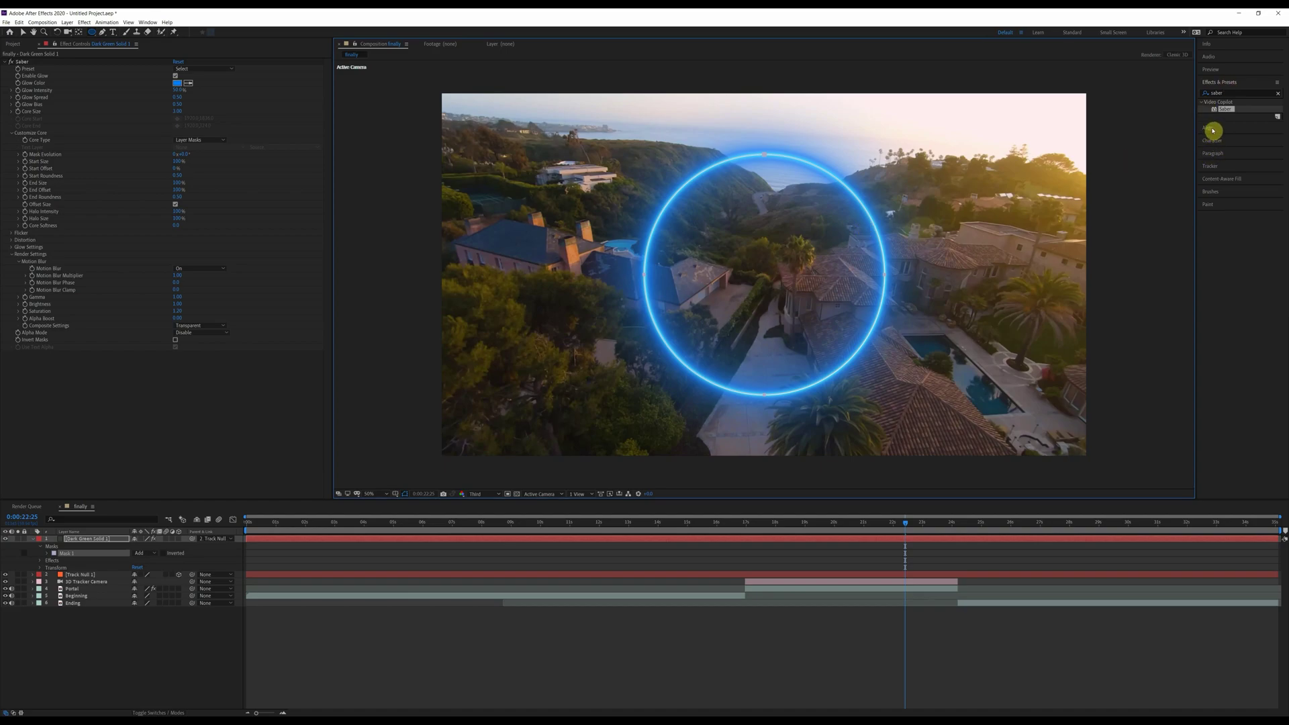
# - Turn the masked dark green solid back into a 3D layer and check that its glowing ring tracks with the footage
pyautogui.click(1212, 129)
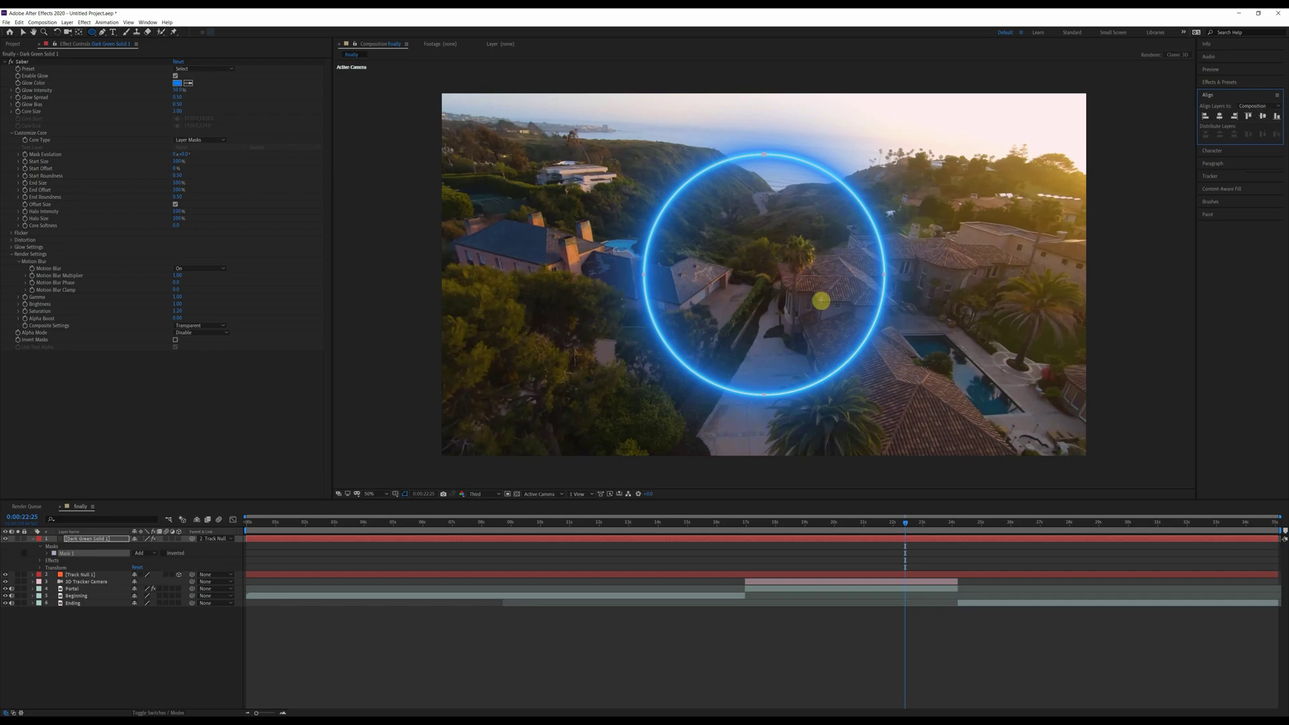
pyautogui.moveTo(835, 522); pyautogui.dragTo(856, 524)
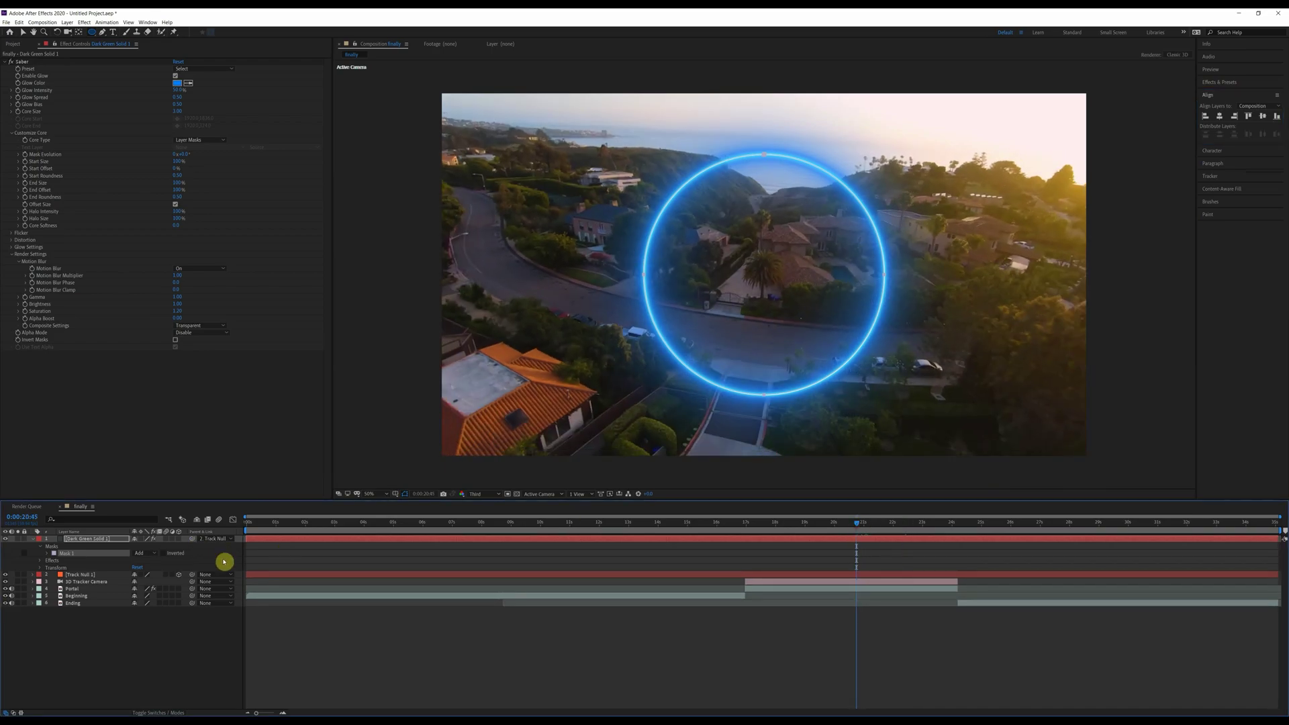
pyautogui.click(177, 540)
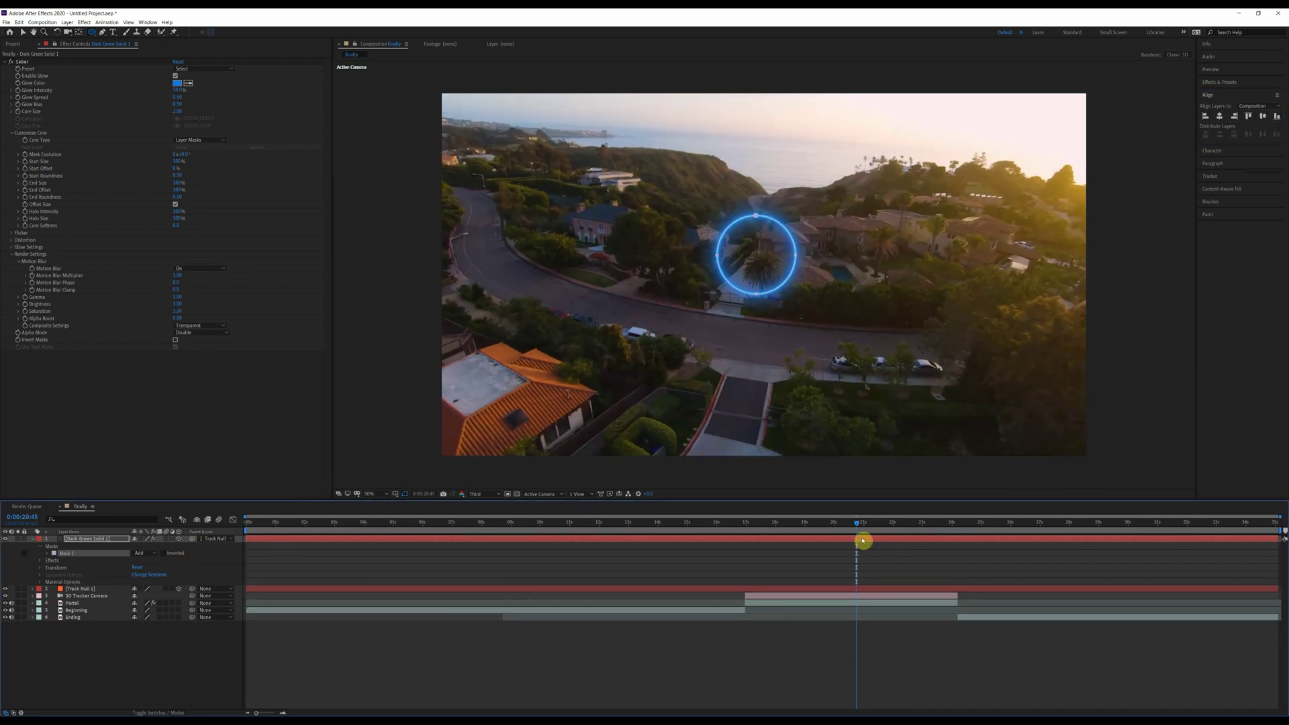
pyautogui.moveTo(858, 524); pyautogui.dragTo(918, 518)
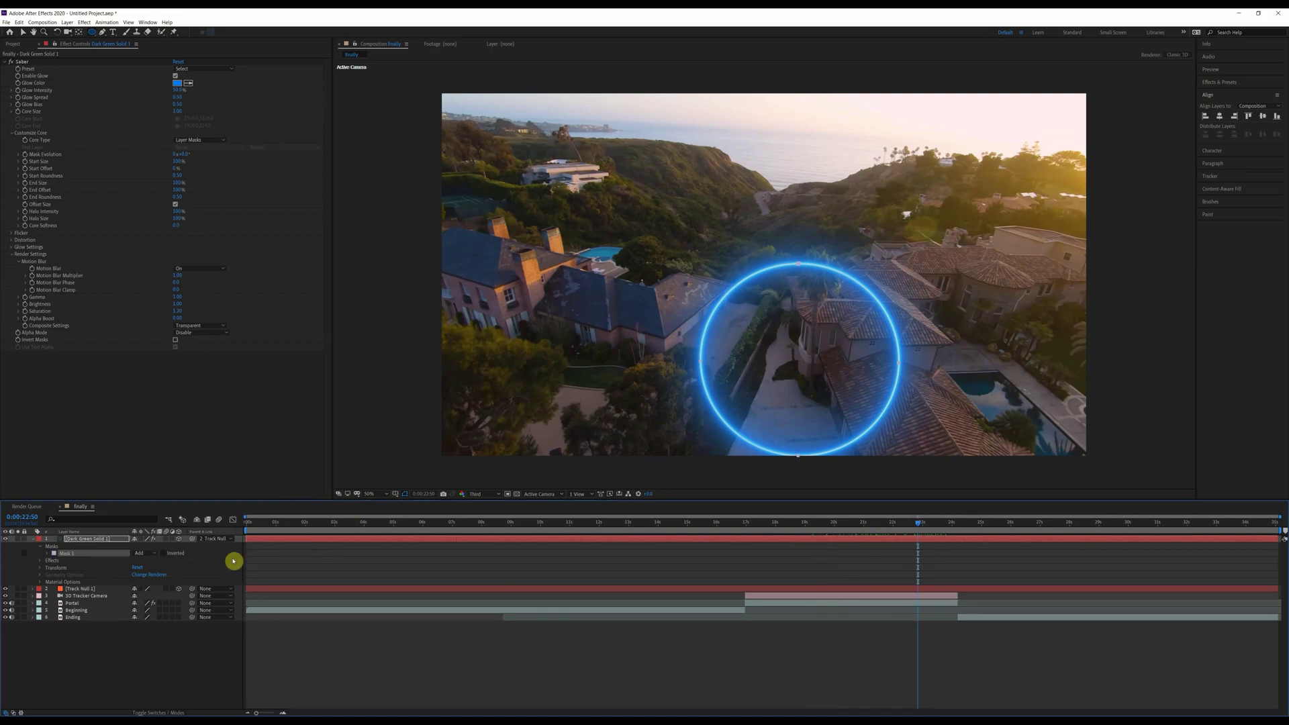
# - Reveal the dark green solid's anchor point and rename the layer Saber 1
pyautogui.click(96, 541)
pyautogui.press('a')
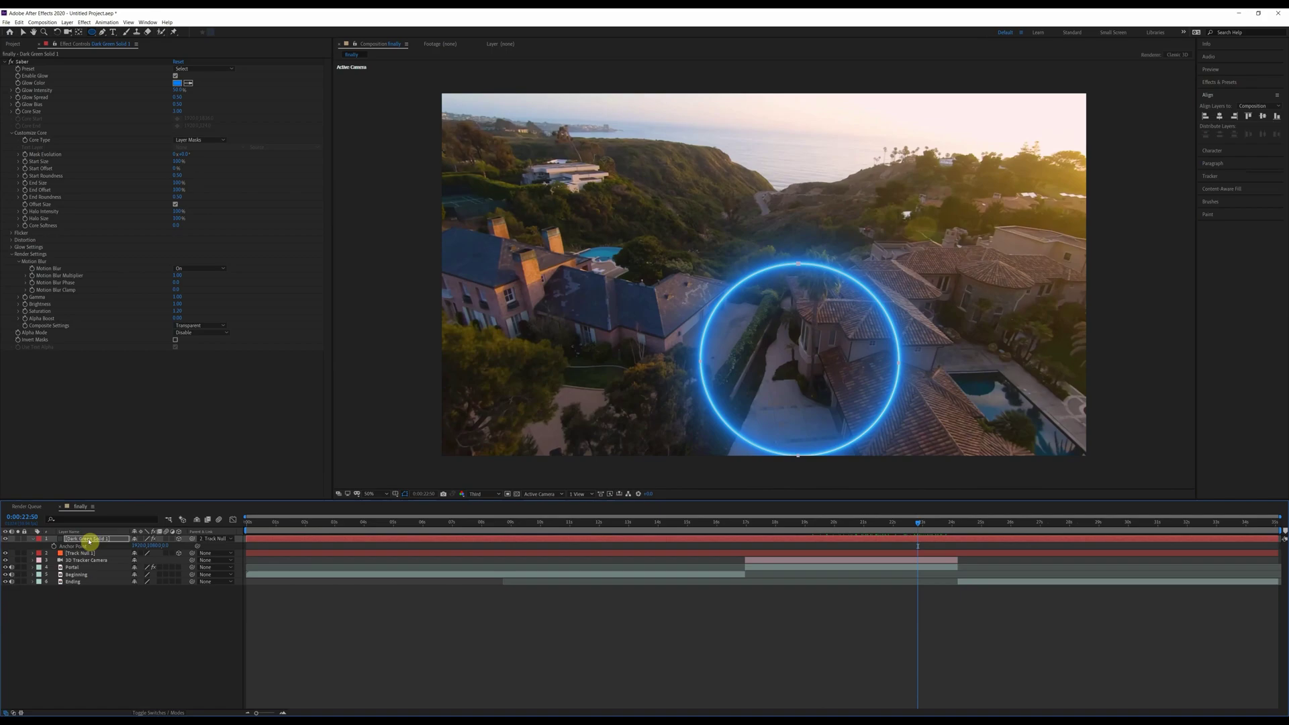
pyautogui.click(90, 540)
pyautogui.press('Return')
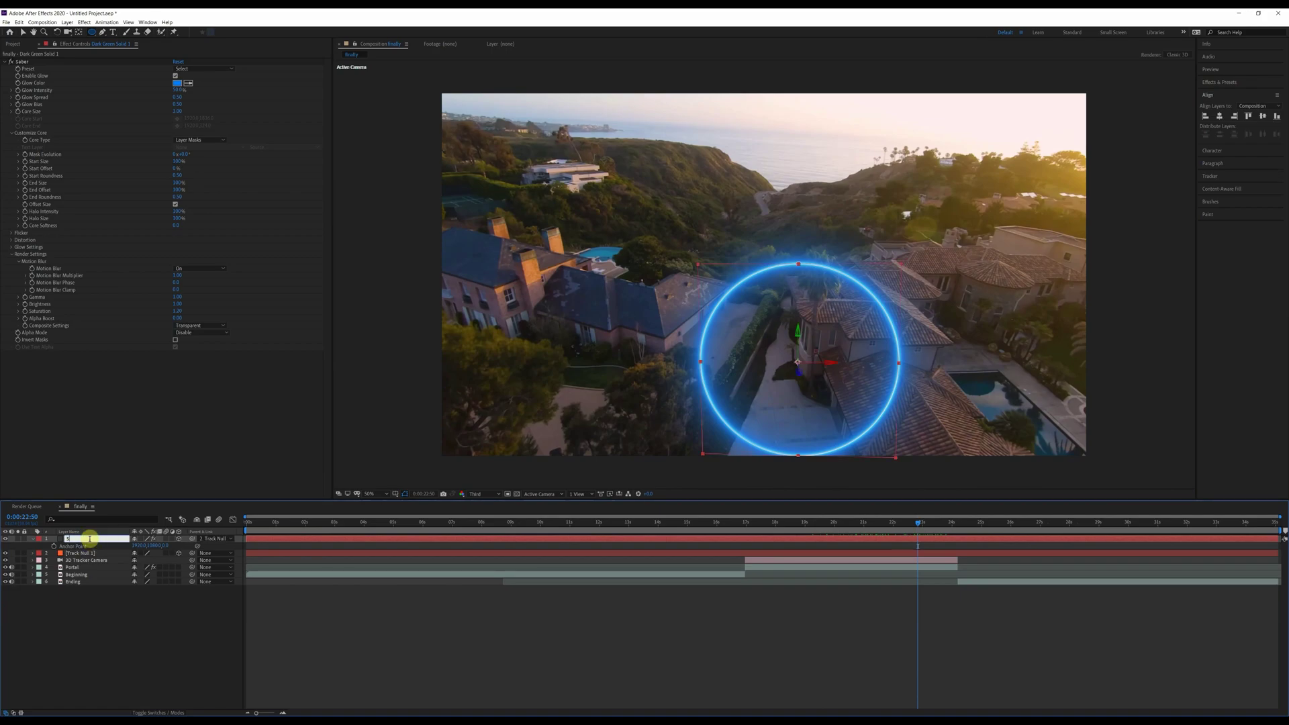
pyautogui.write('Saber 1')
pyautogui.press('Return')
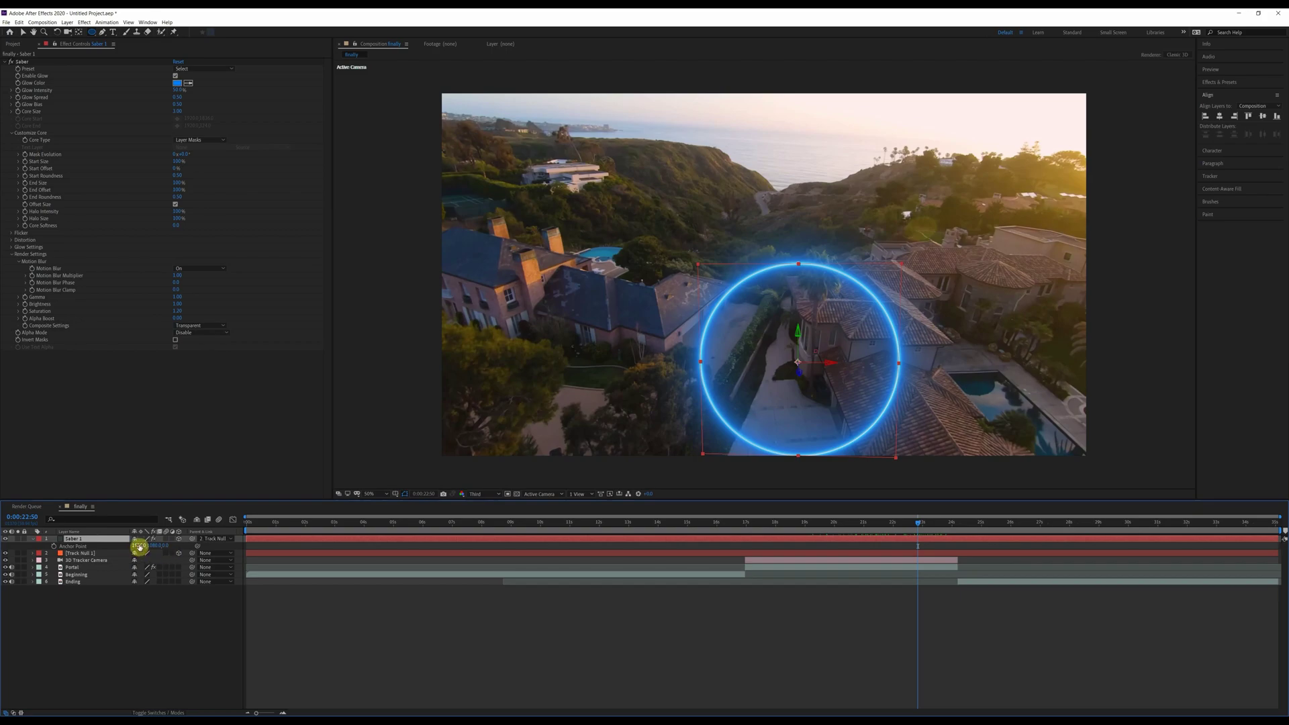
# - Offset Saber 1's anchor point to shift the ring up and left over the canyon, checking it near 0:00:23:44
pyautogui.moveTo(142, 544); pyautogui.dragTo(230, 529)
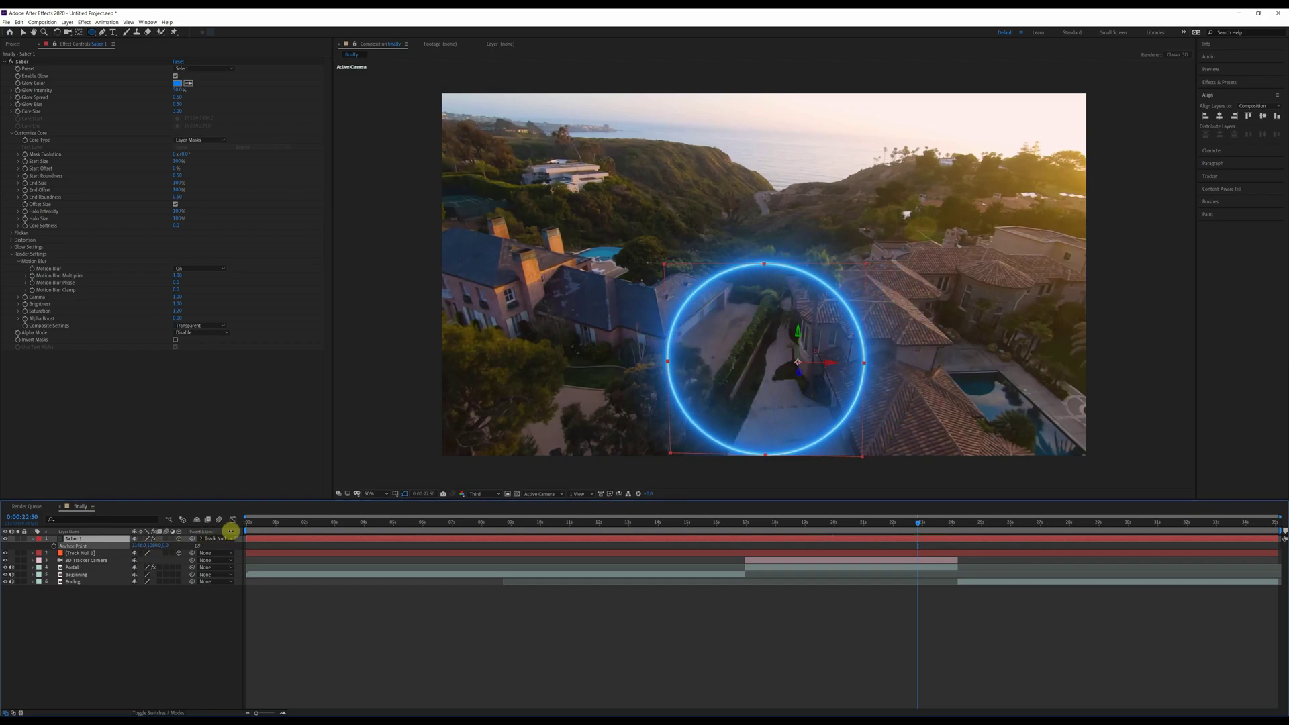
pyautogui.moveTo(155, 548); pyautogui.dragTo(394, 526)
pyautogui.moveTo(139, 545); pyautogui.dragTo(151, 544)
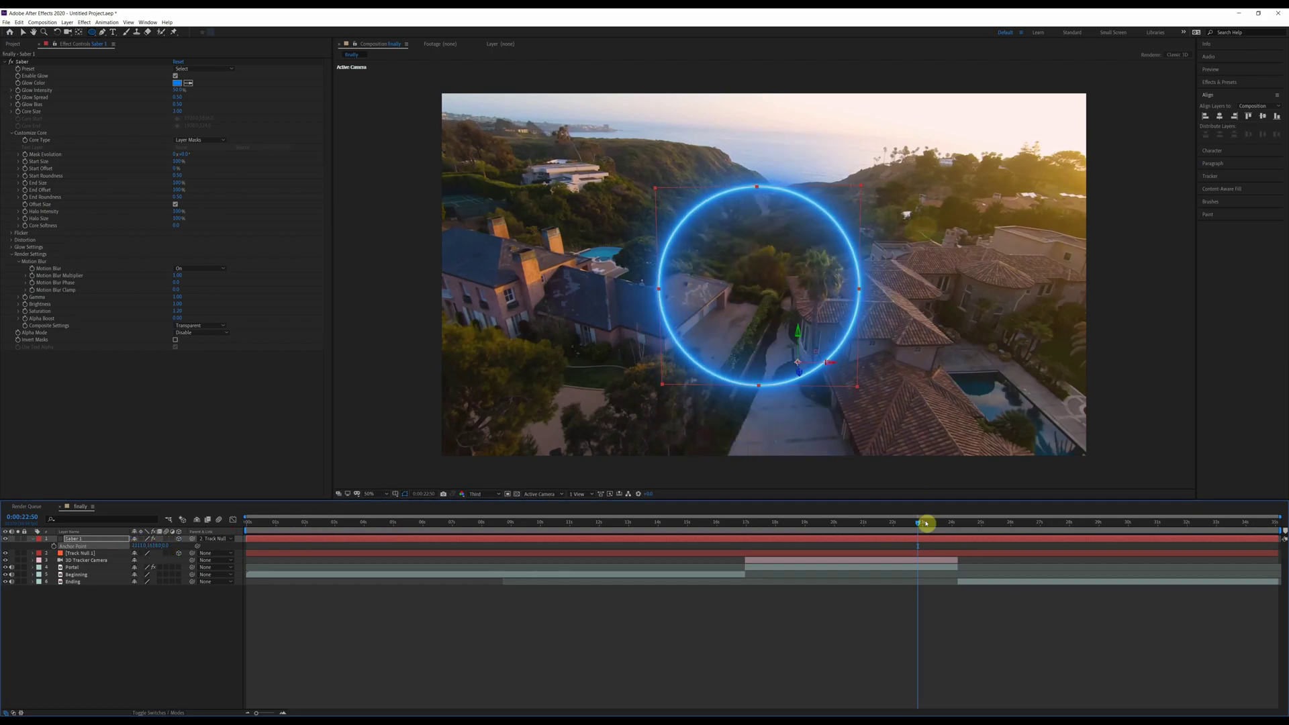
pyautogui.moveTo(921, 525); pyautogui.dragTo(952, 521)
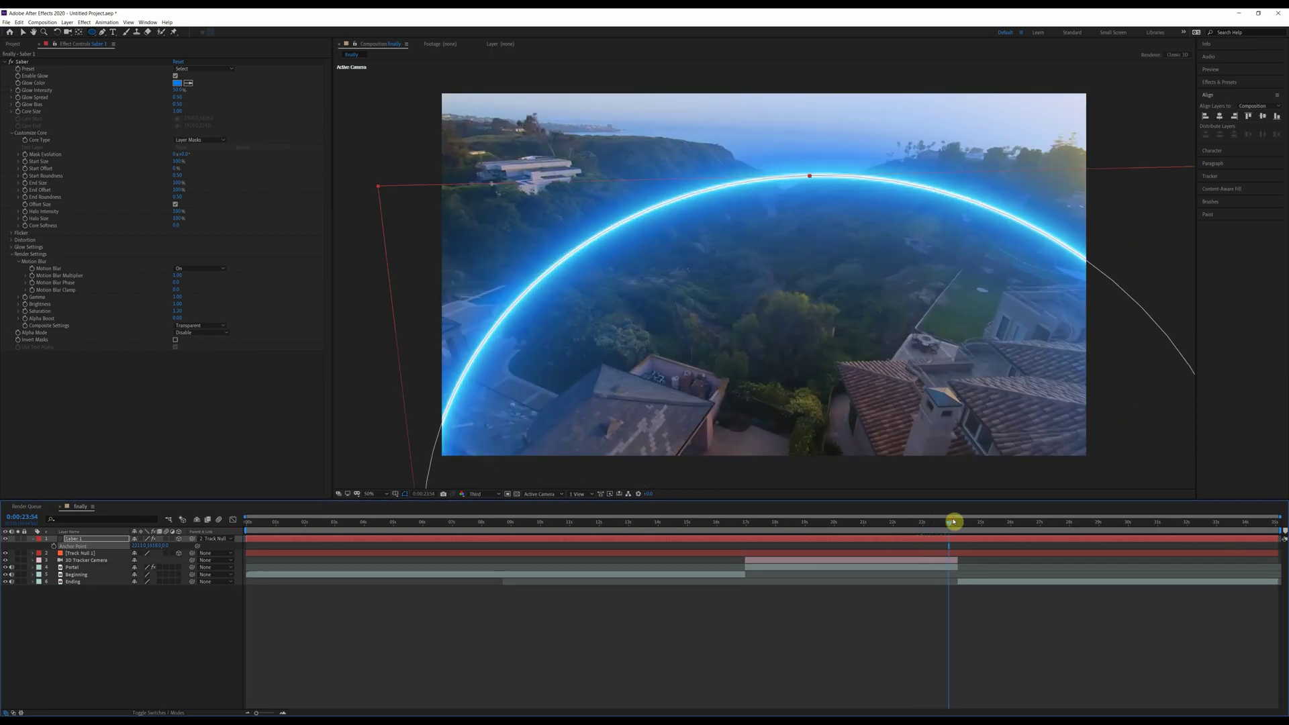
pyautogui.moveTo(949, 523); pyautogui.dragTo(946, 525)
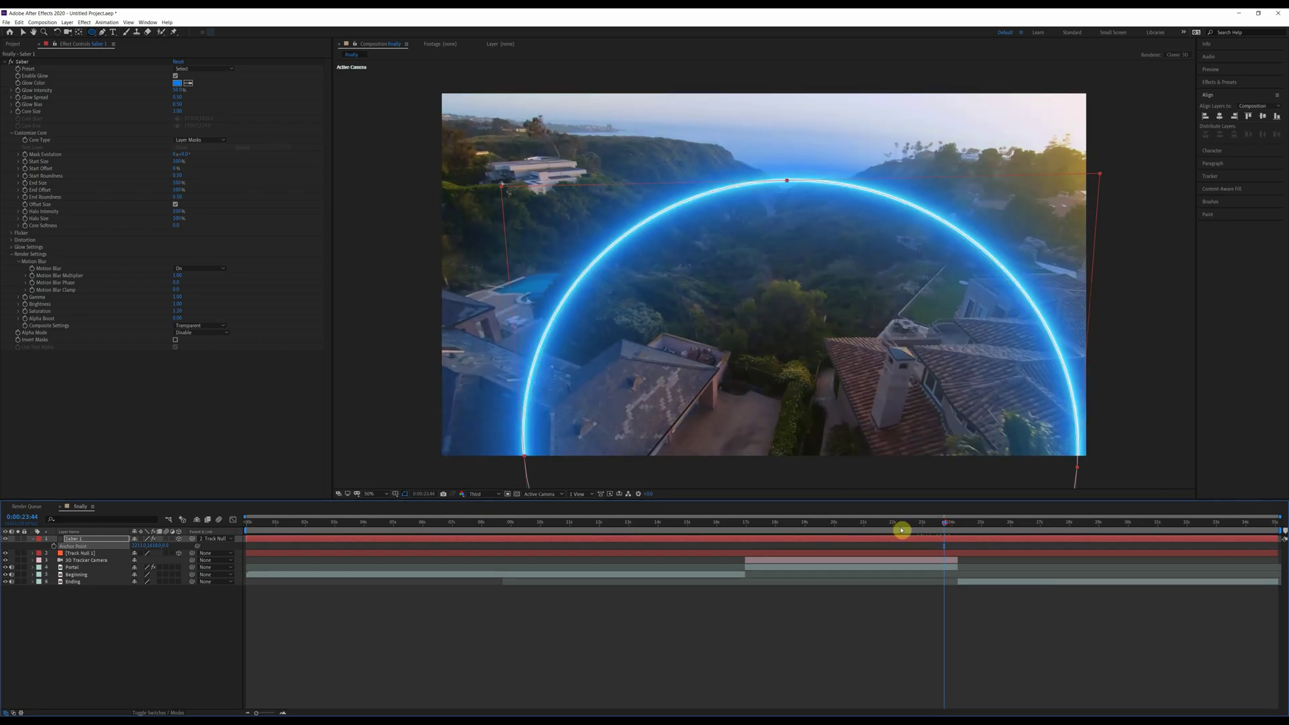
# - Raise the ring further through Saber 1's anchor point so the camera flies through its centre, and review the approach
pyautogui.moveTo(142, 549); pyautogui.dragTo(169, 539)
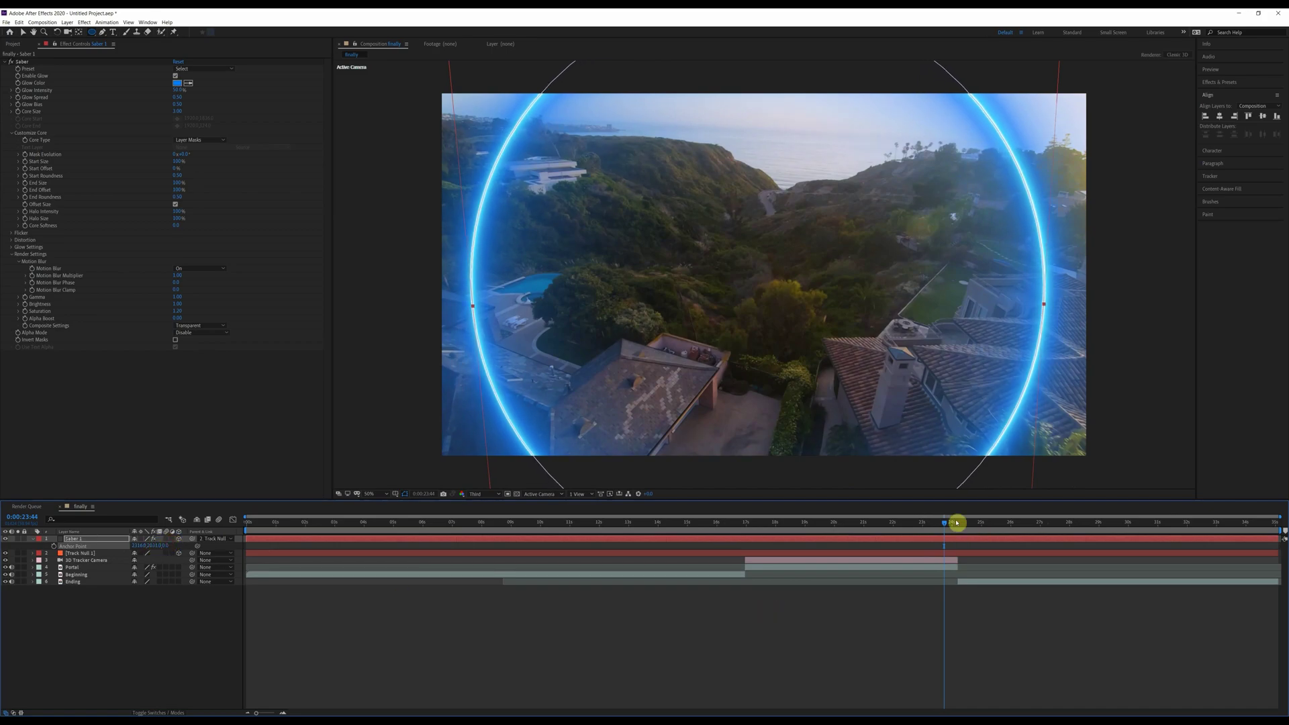
pyautogui.moveTo(945, 525)
pyautogui.mouseDown()
pyautogui.moveTo(917, 527)
pyautogui.moveTo(961, 526)
pyautogui.mouseUp()
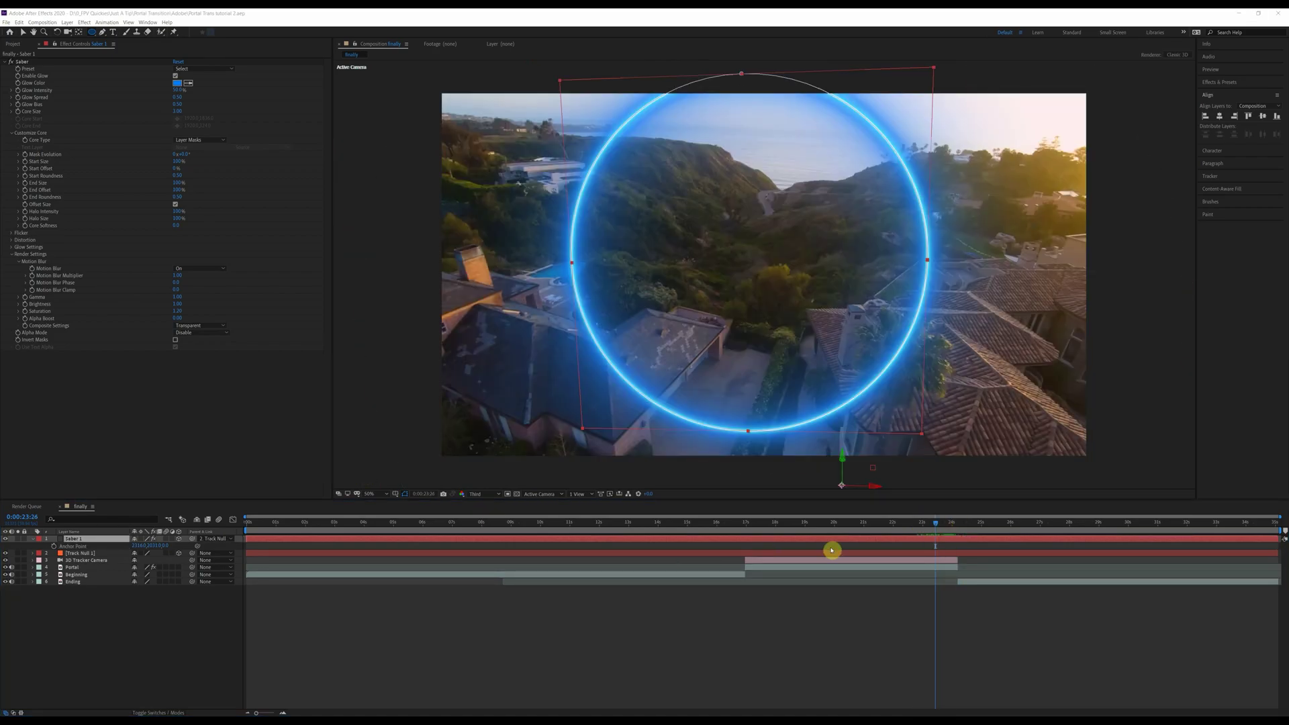
pyautogui.moveTo(909, 523)
pyautogui.mouseDown()
pyautogui.moveTo(893, 529)
pyautogui.moveTo(956, 524)
pyautogui.moveTo(933, 523)
pyautogui.mouseUp()
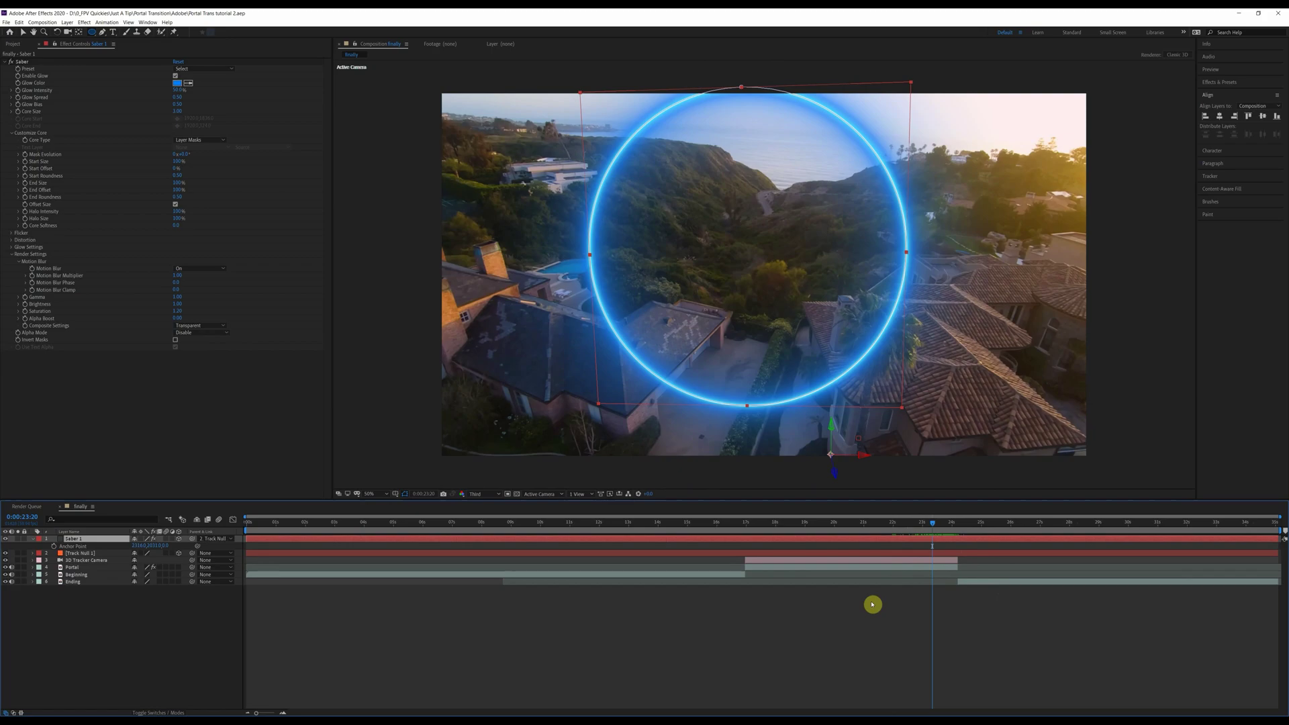
# - Move the Ending layer to the top of the stack and slide its clip to start at about 0:00:20:29
pyautogui.click(78, 582)
pyautogui.moveTo(84, 533); pyautogui.dragTo(84, 539)
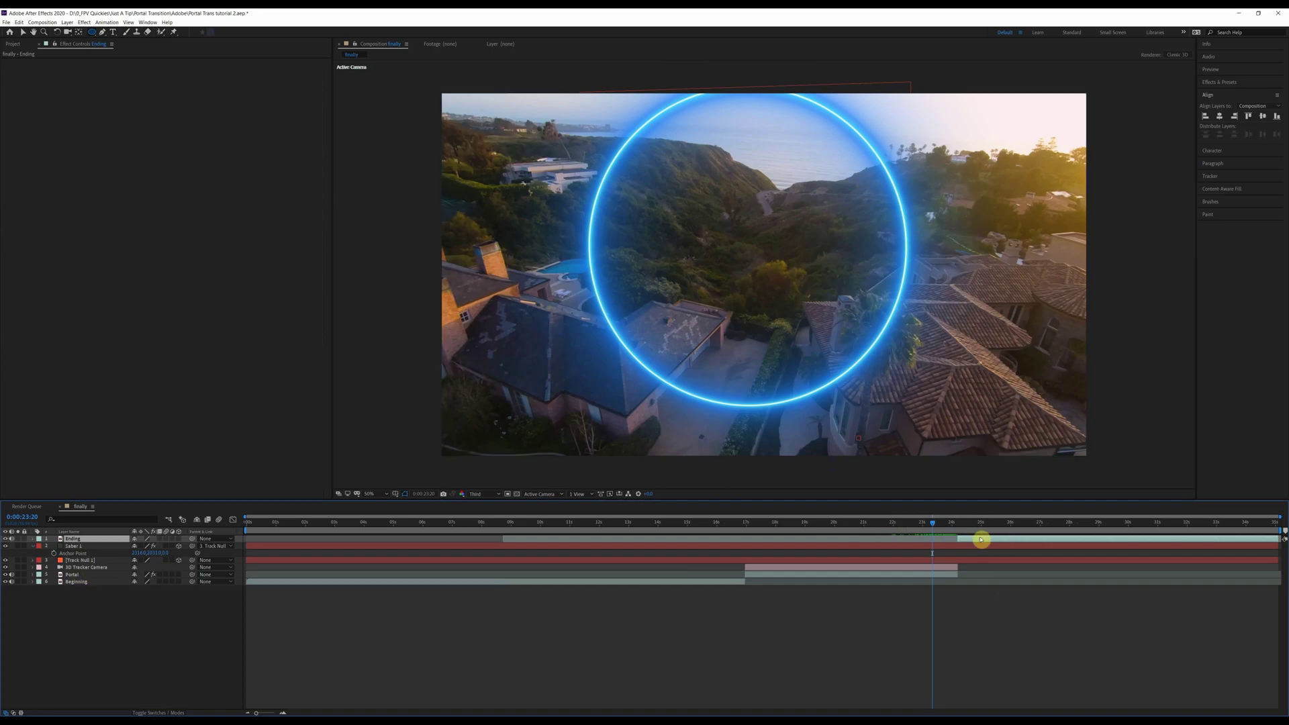
pyautogui.moveTo(932, 526); pyautogui.dragTo(847, 526)
pyautogui.press('pageup')
pyautogui.moveTo(993, 540); pyautogui.dragTo(847, 528)
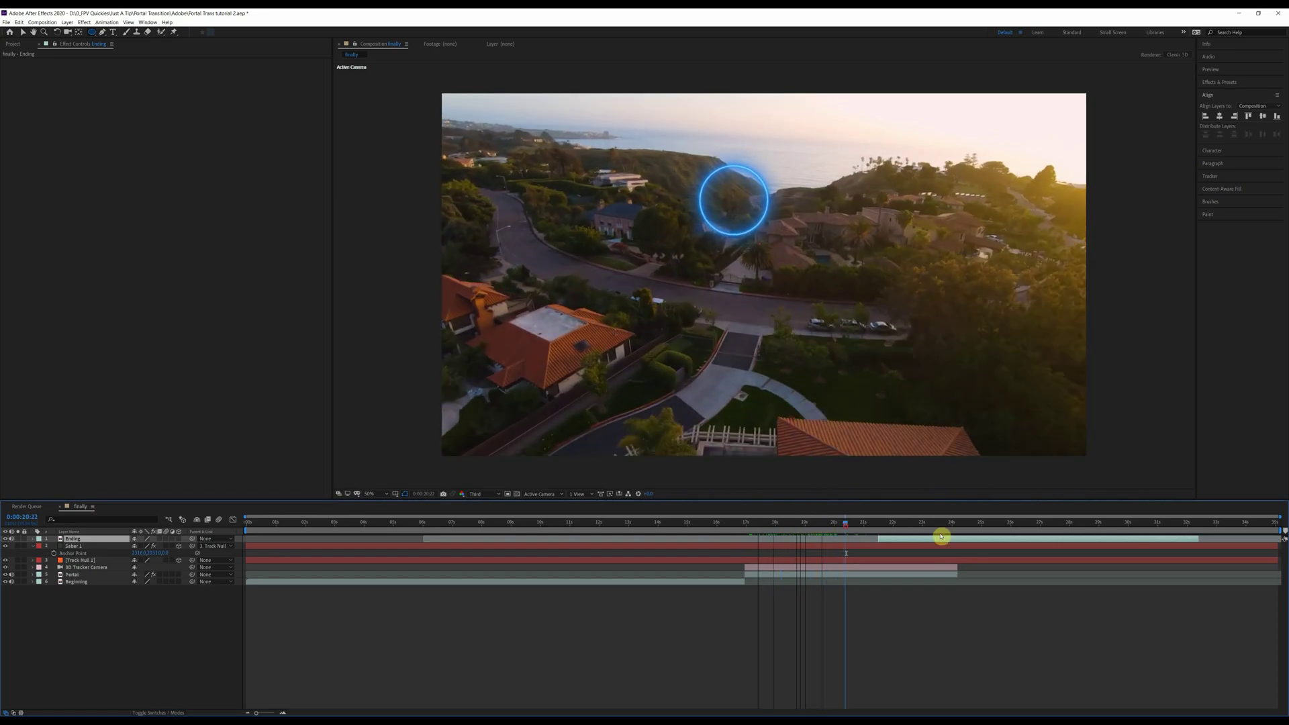
pyautogui.moveTo(949, 535); pyautogui.dragTo(1048, 535)
pyautogui.moveTo(855, 526)
pyautogui.mouseDown()
pyautogui.moveTo(952, 525)
pyautogui.moveTo(771, 526)
pyautogui.moveTo(849, 526)
pyautogui.mouseUp()
pyautogui.moveTo(1041, 538); pyautogui.dragTo(905, 544)
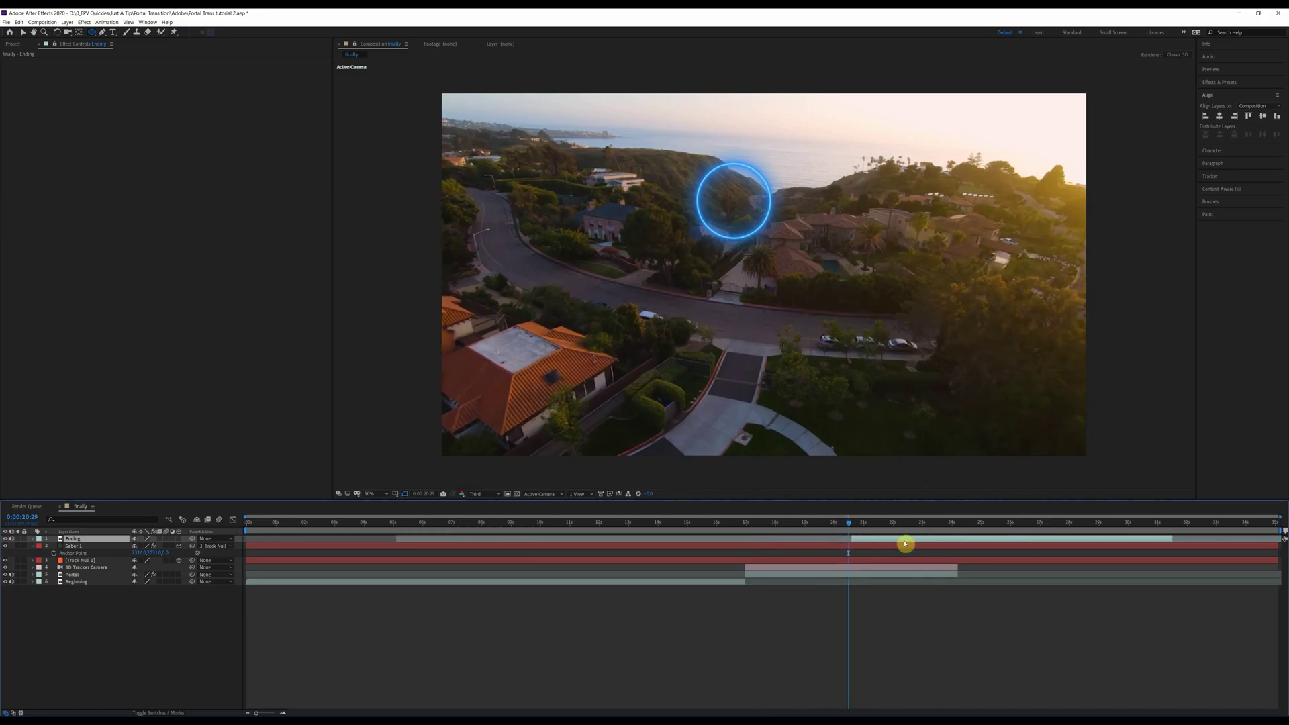
pyautogui.moveTo(854, 525); pyautogui.dragTo(843, 526)
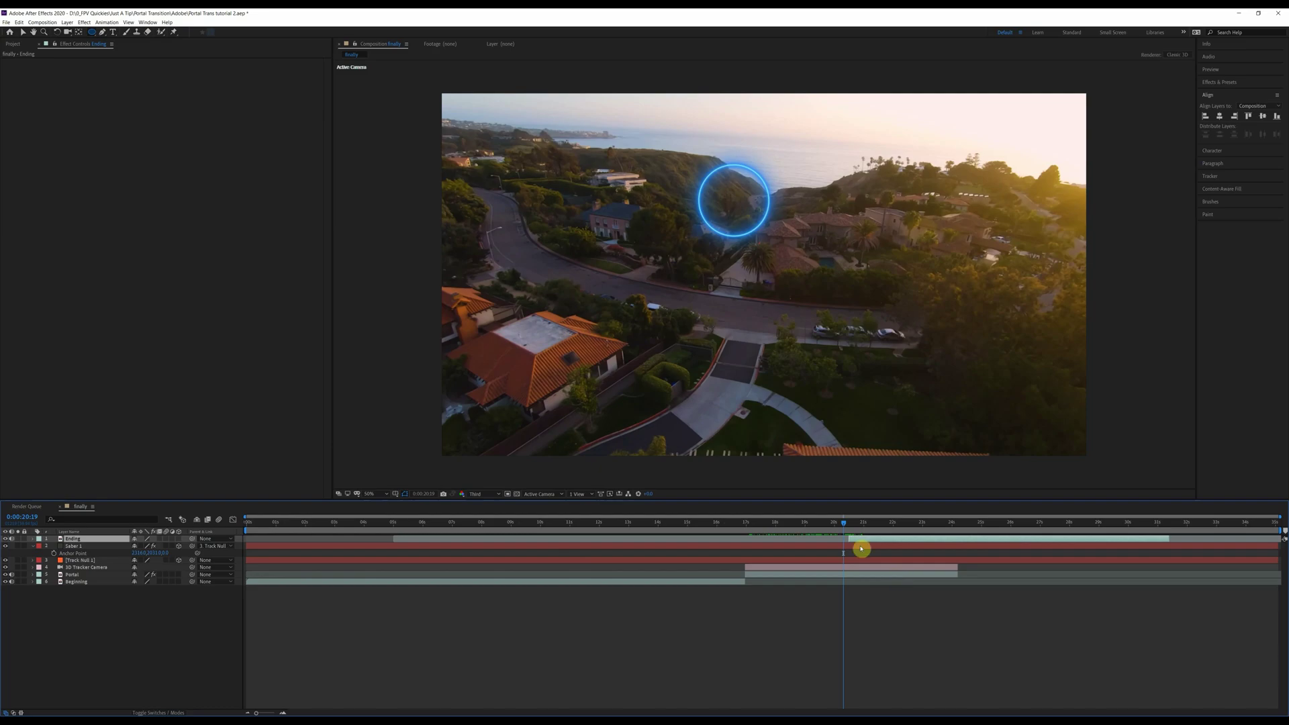
# - Duplicate Saber 1 as a hidden layer named Alpha with its Saber effect disabled
pyautogui.click(74, 546)
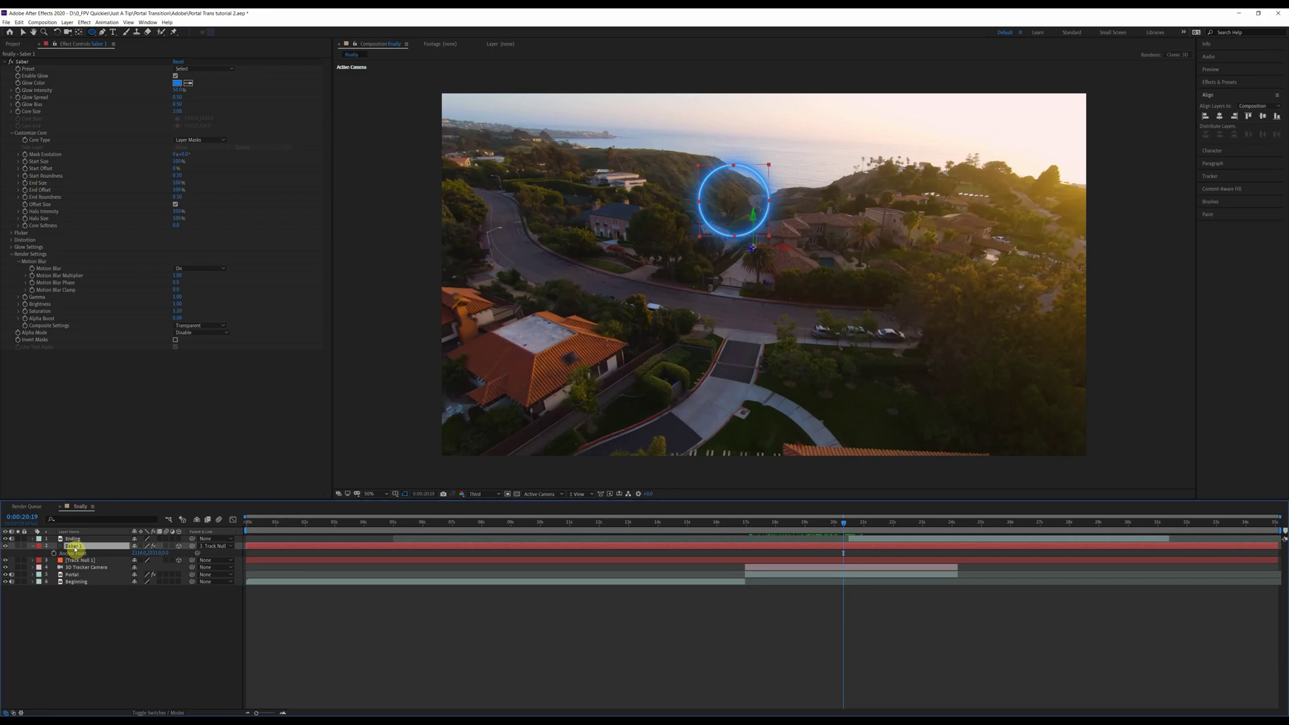
pyautogui.hotkey('ctrl', 'd')
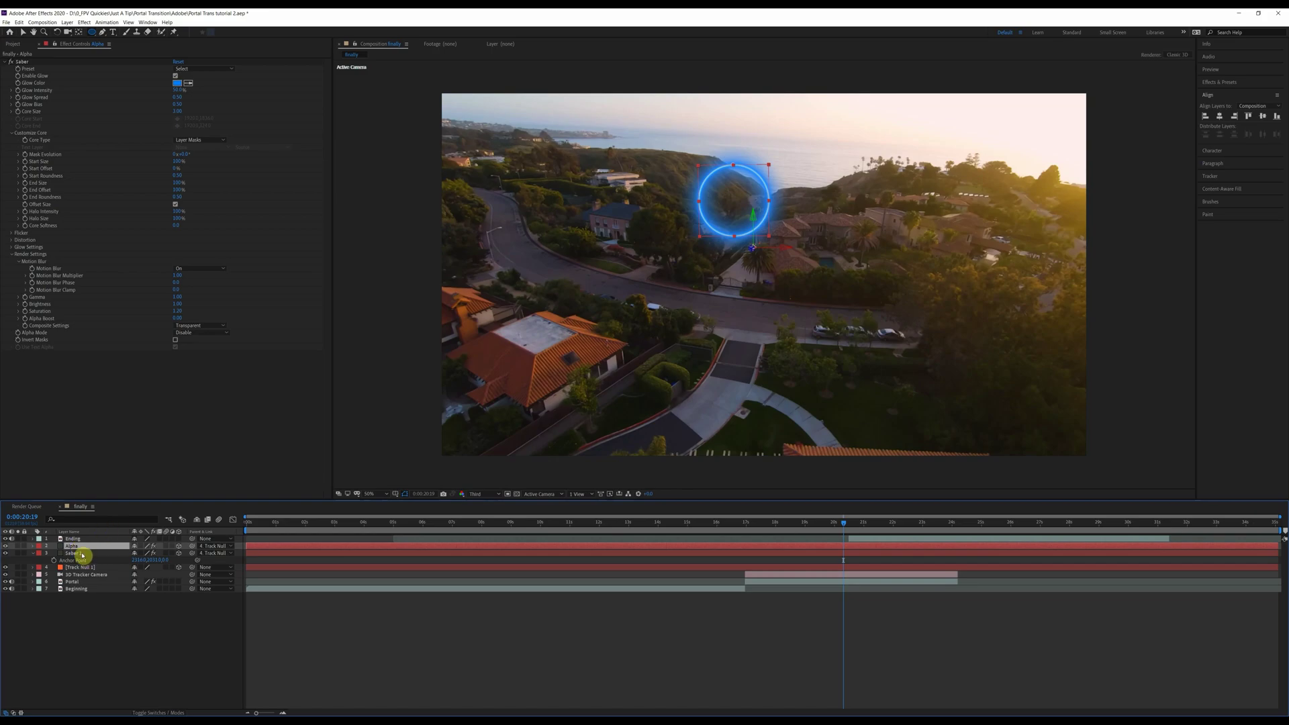
pyautogui.click(8, 63)
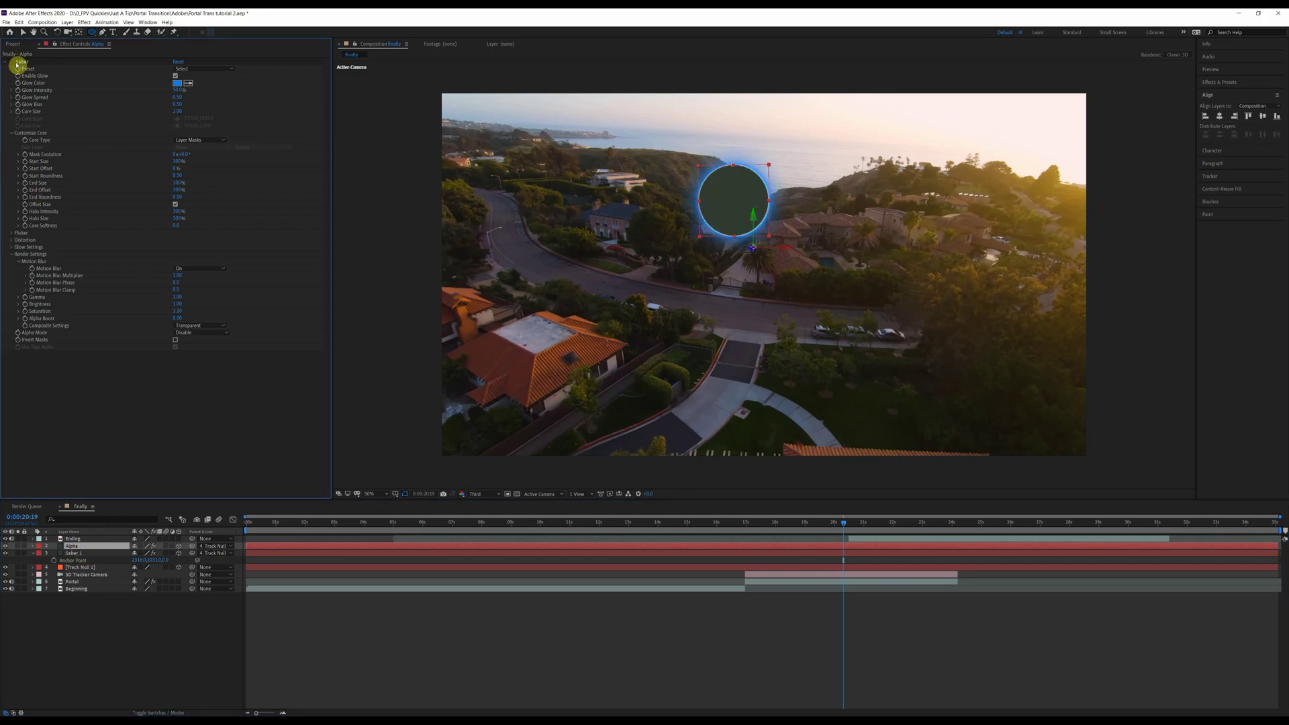
pyautogui.click(6, 62)
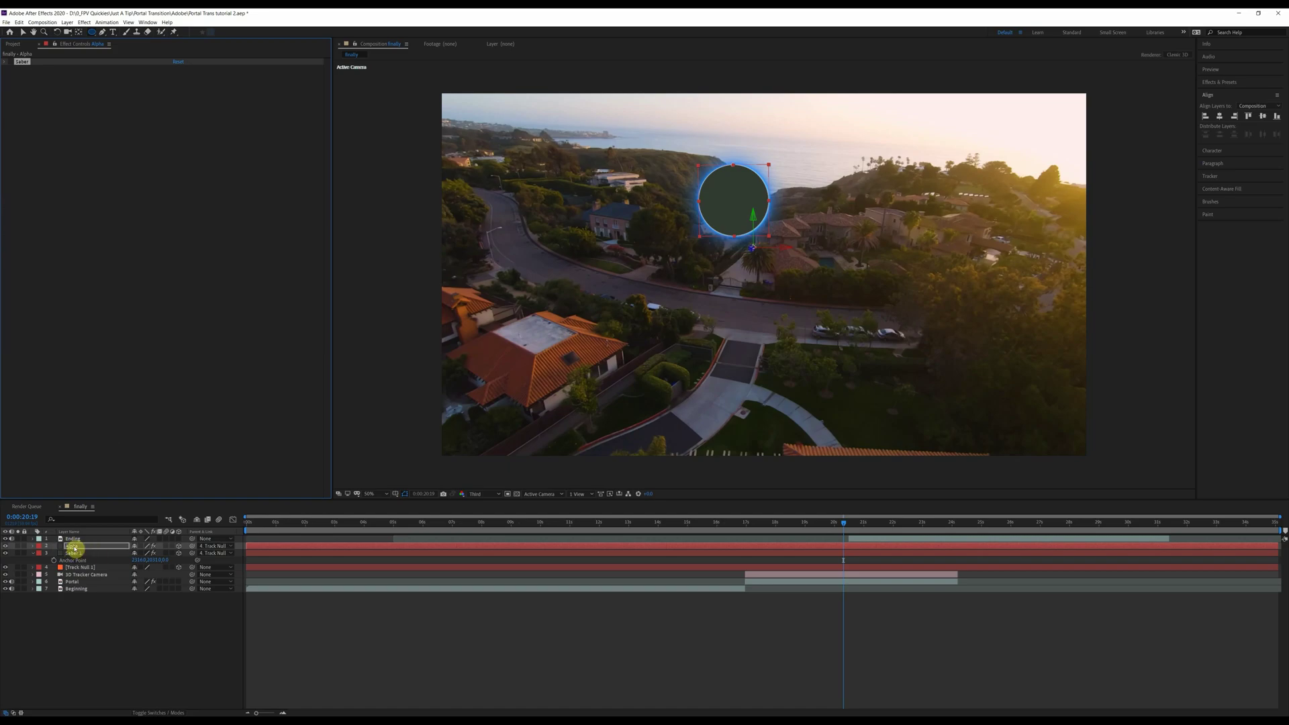
pyautogui.click(6, 546)
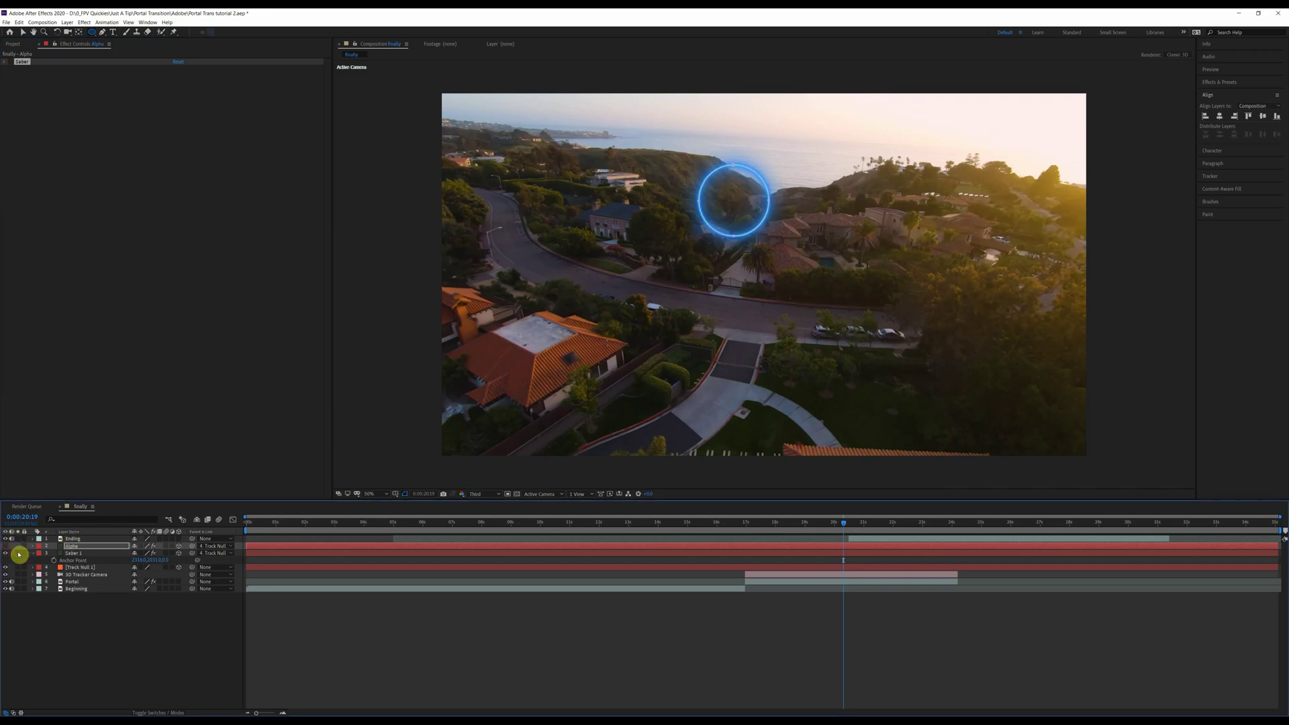
# - Place Ending directly below Alpha and set its track matte to Alpha Matte "Alpha", checking the clip inside the ring
pyautogui.click(73, 540)
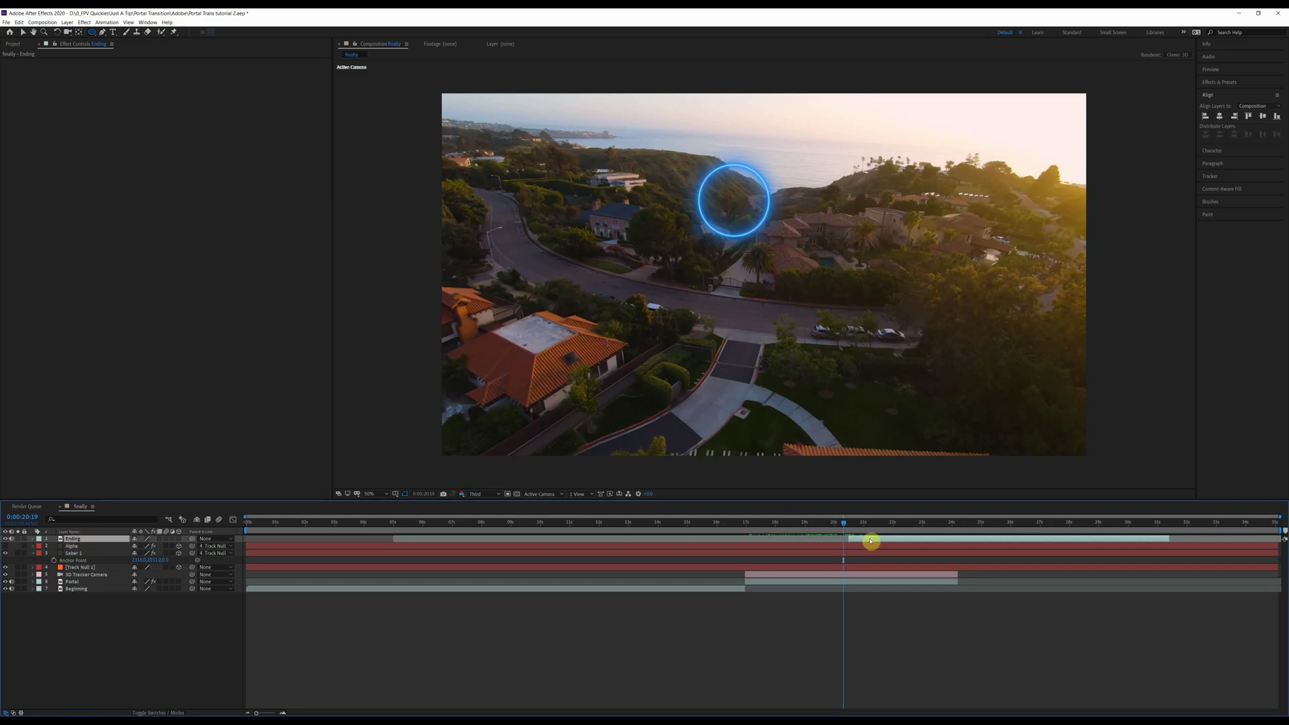
pyautogui.click(157, 712)
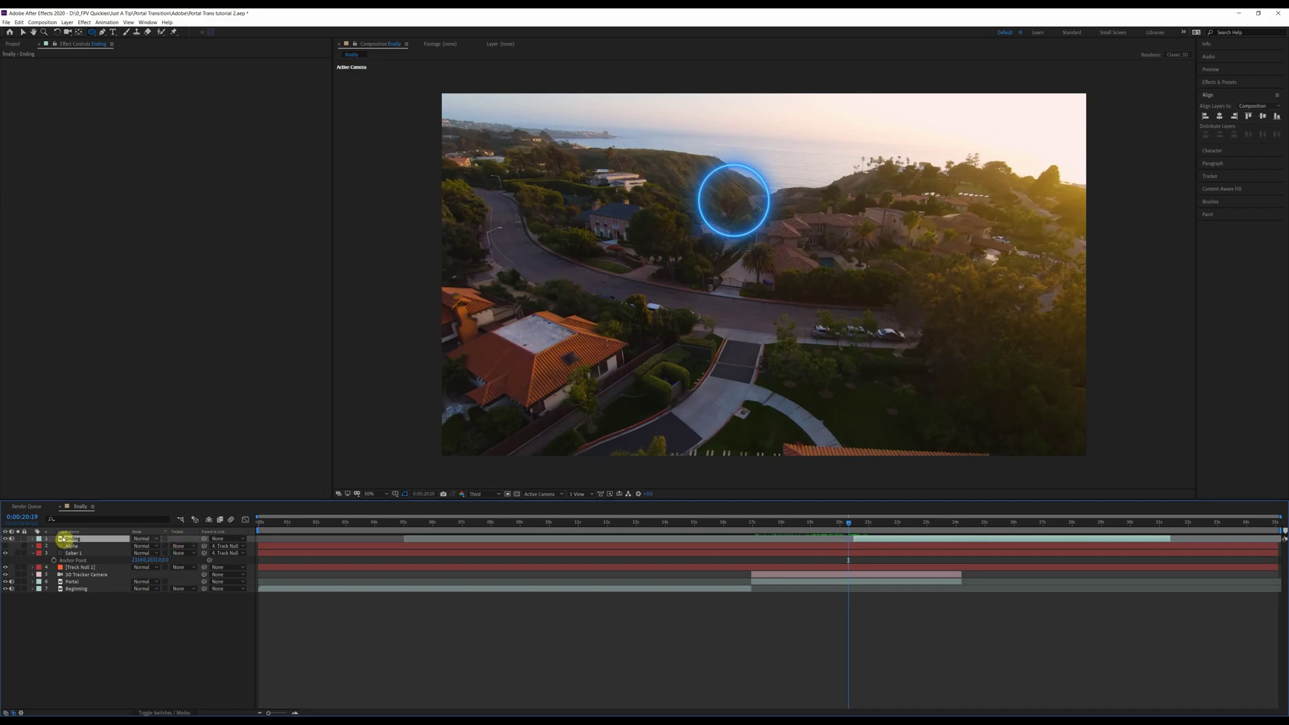
pyautogui.moveTo(76, 539); pyautogui.dragTo(78, 547)
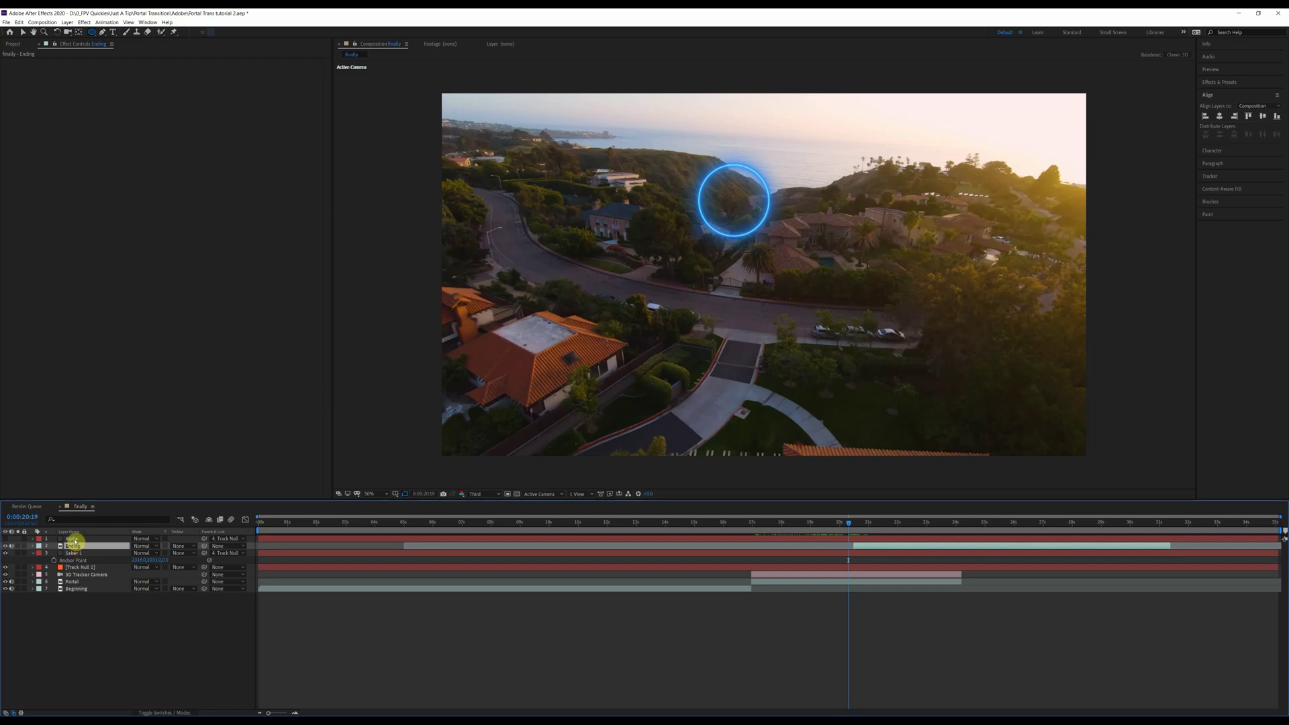
pyautogui.click(75, 540)
pyautogui.click(77, 548)
pyautogui.click(194, 548)
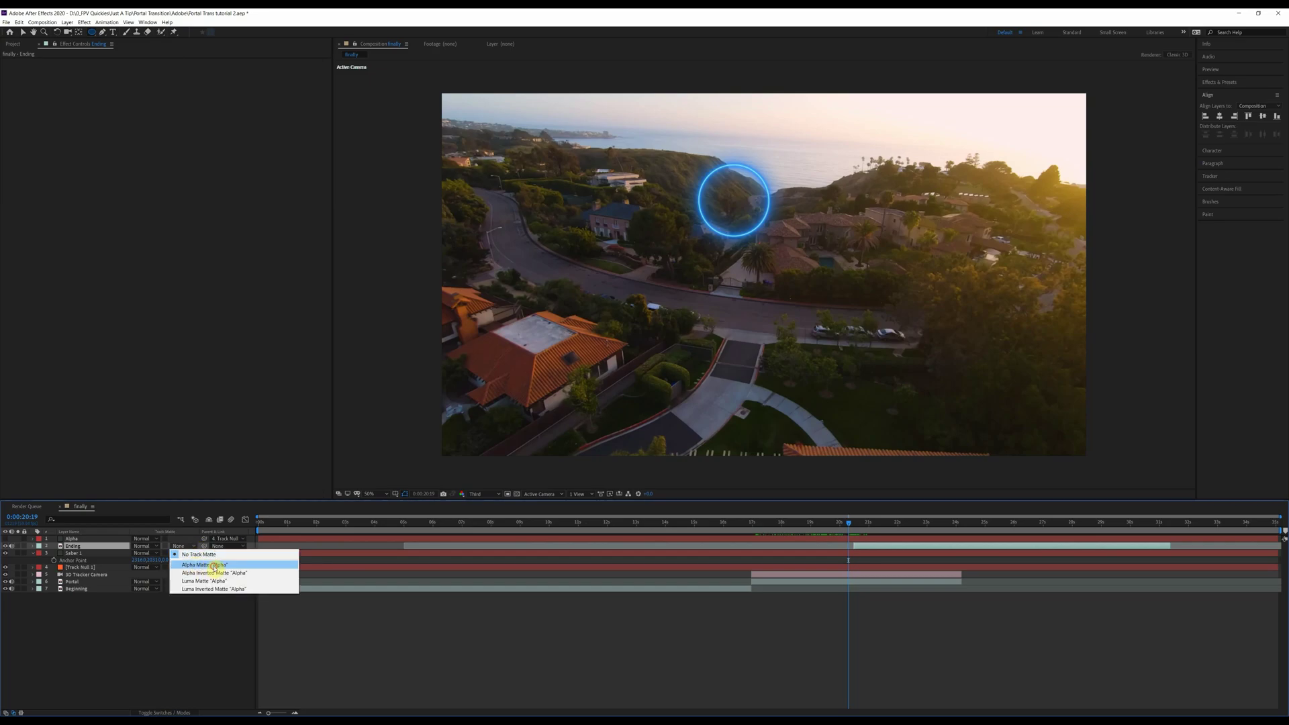
pyautogui.click(214, 566)
pyautogui.moveTo(848, 526); pyautogui.dragTo(887, 527)
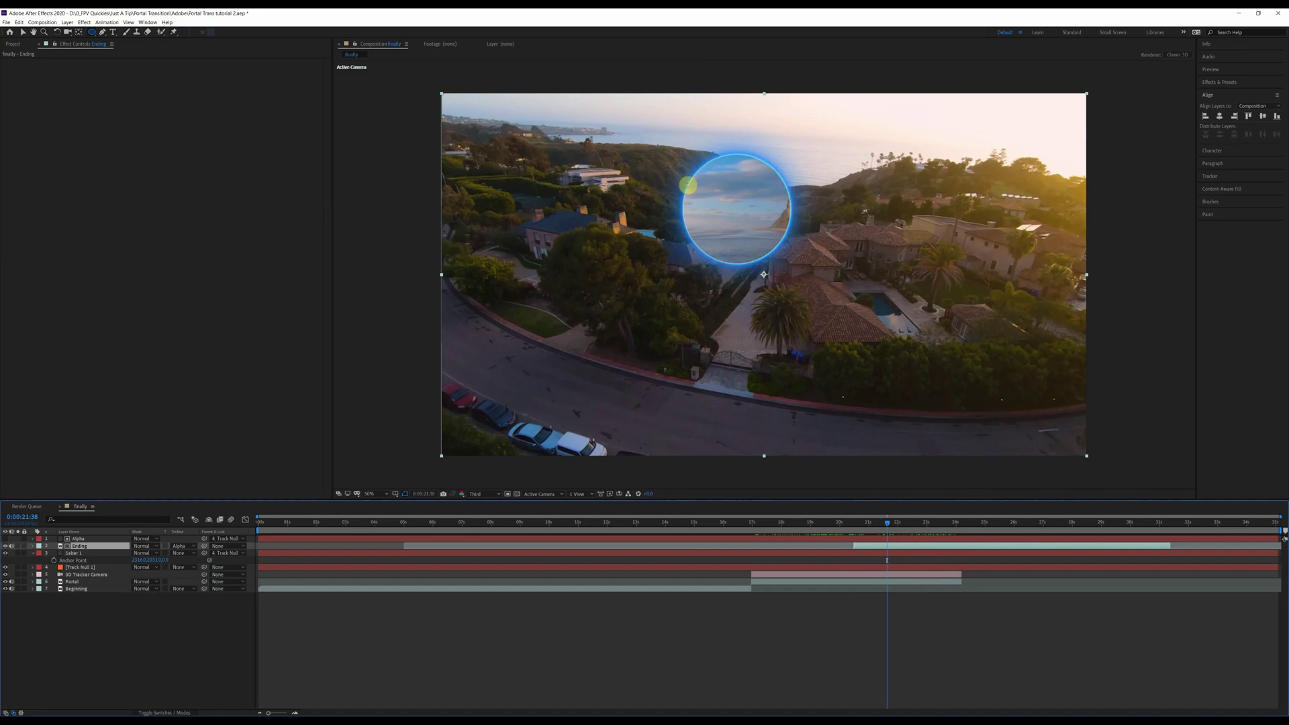
# - Duplicate Saber 1, place the copy above Alpha at the top of the stack, and preview the portal from about 0:00:20:21
pyautogui.click(90, 567)
pyautogui.click(79, 552)
pyautogui.click(74, 554)
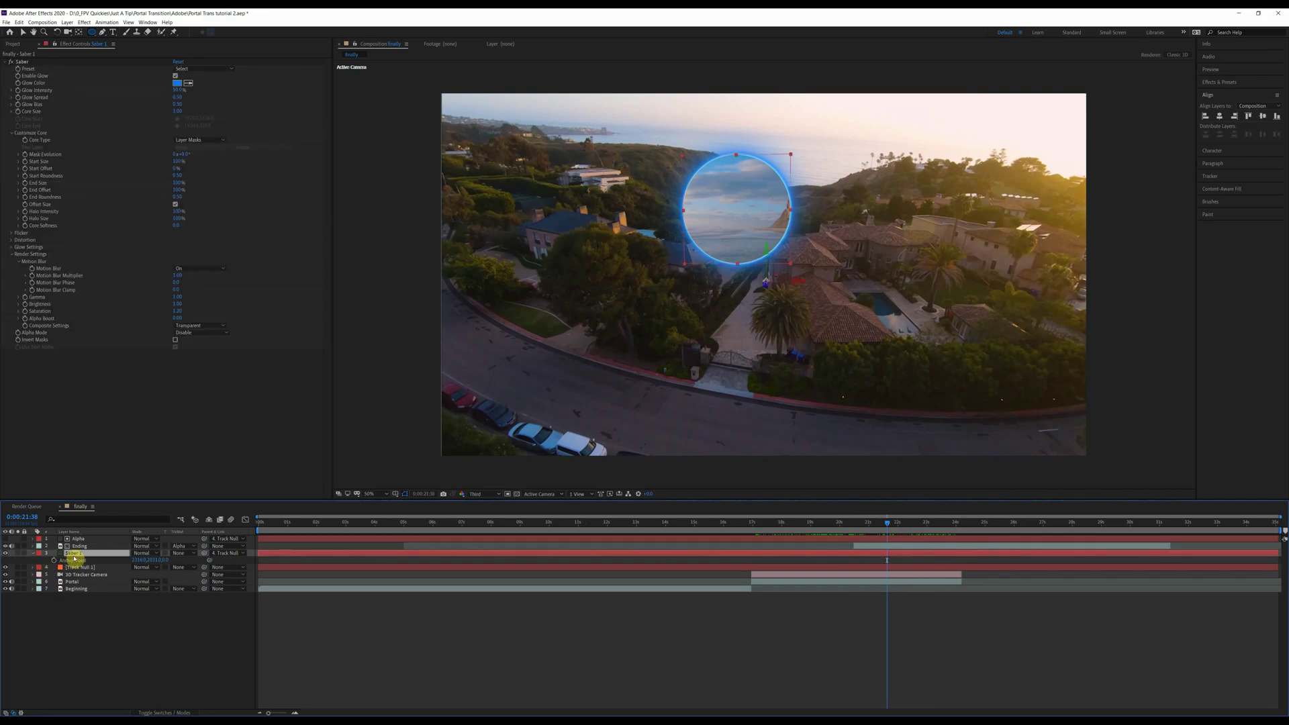
pyautogui.hotkey('ctrl', 'd')
pyautogui.moveTo(74, 556)
pyautogui.mouseDown()
pyautogui.moveTo(70, 541)
pyautogui.moveTo(92, 539)
pyautogui.mouseUp()
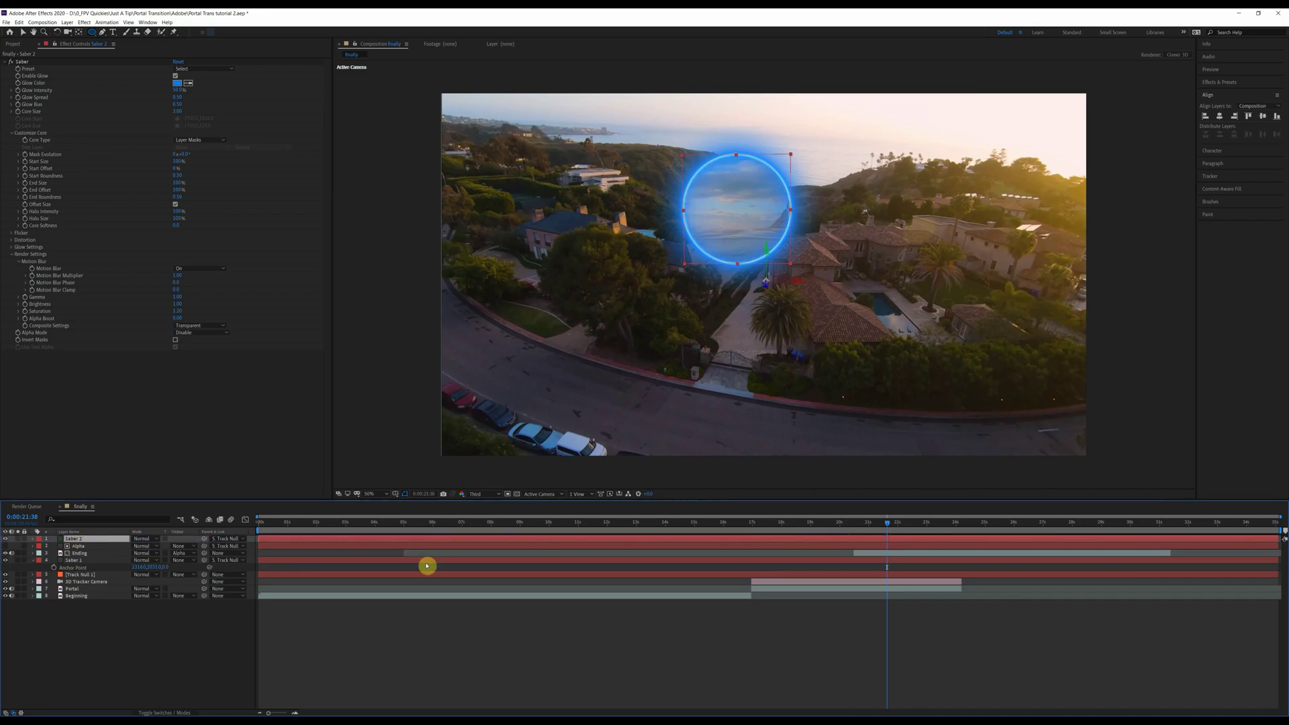
pyautogui.click(885, 527)
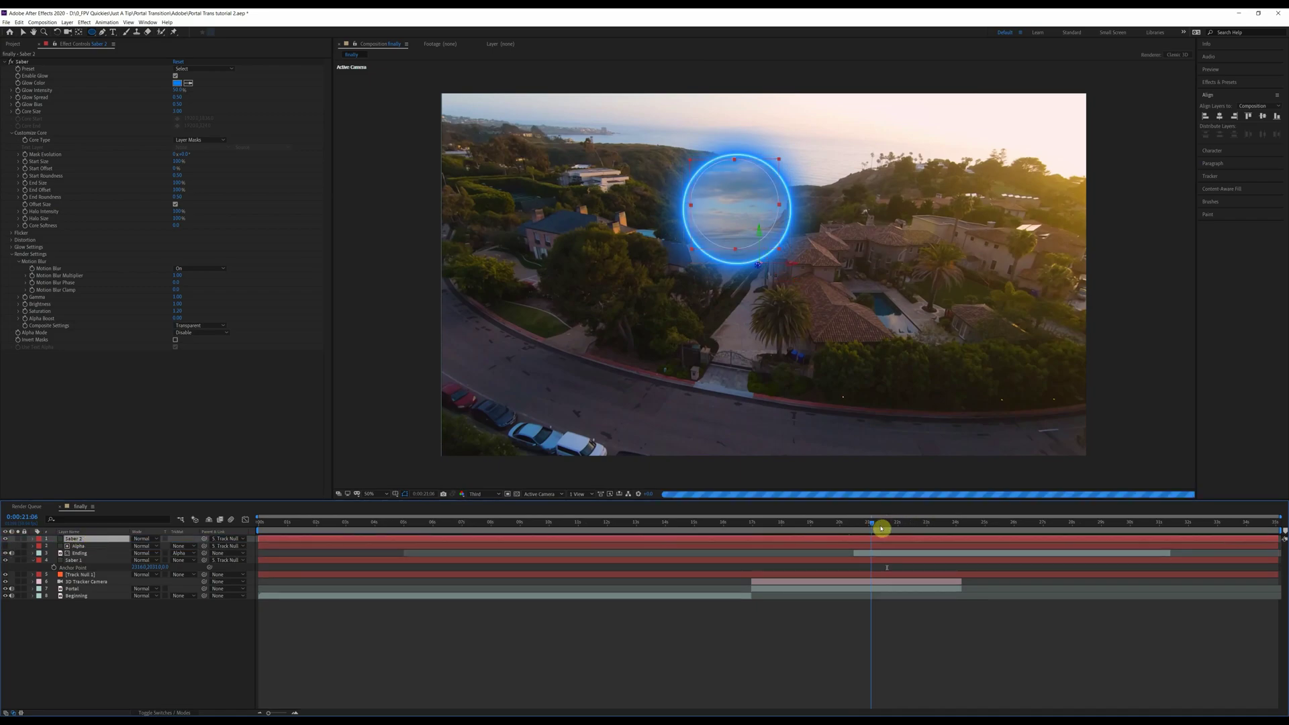
pyautogui.moveTo(885, 527); pyautogui.dragTo(850, 529)
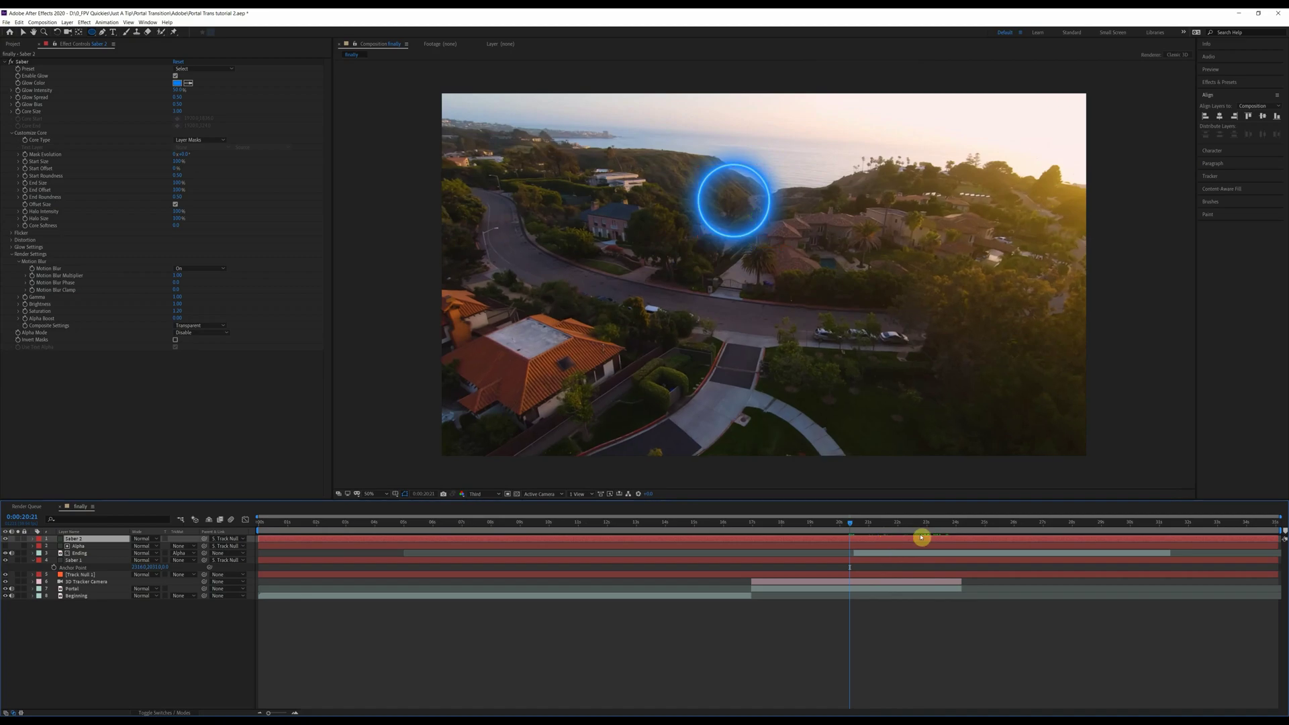
pyautogui.press('space')
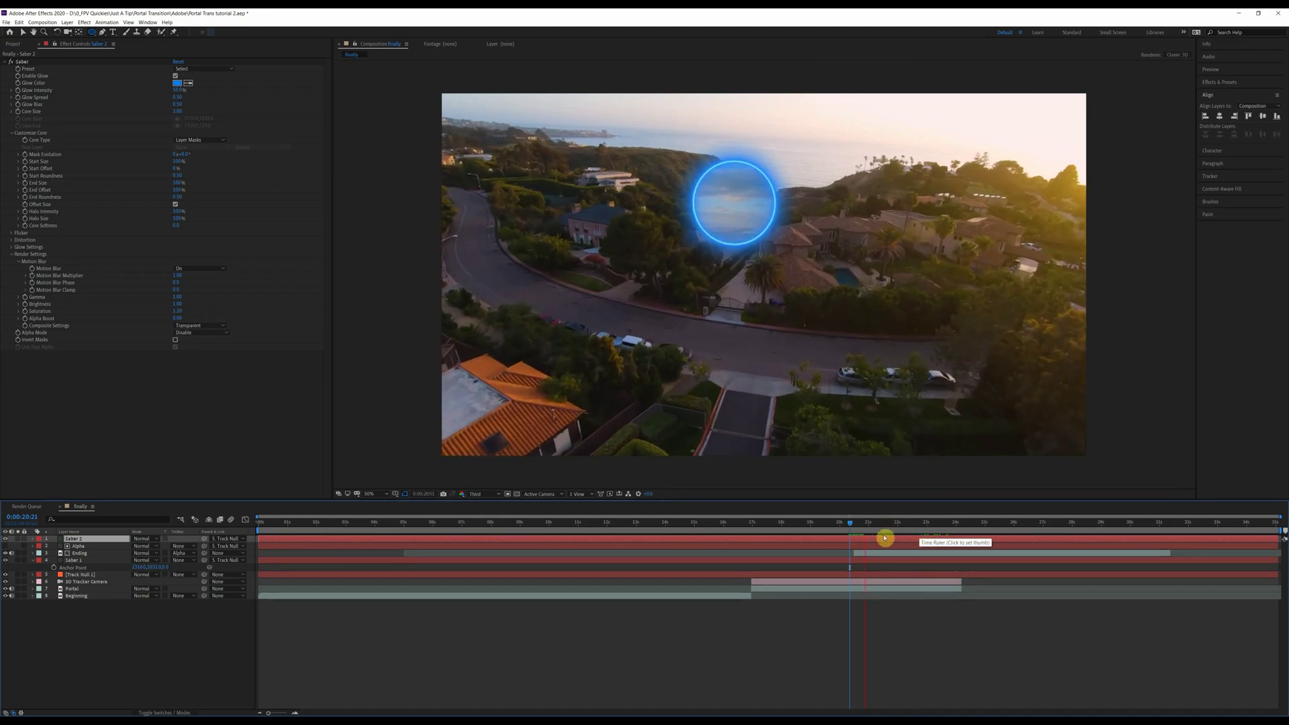
pyautogui.moveTo(860, 525); pyautogui.dragTo(856, 527)
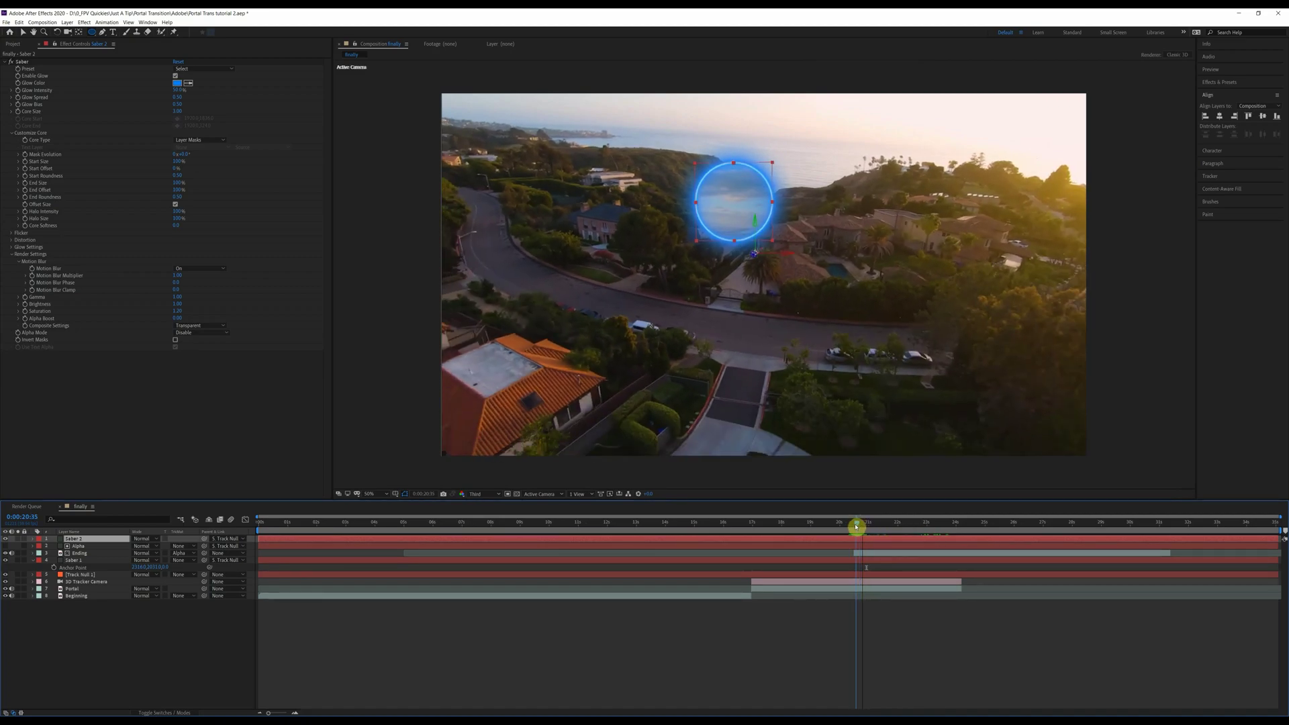
pyautogui.press('space')
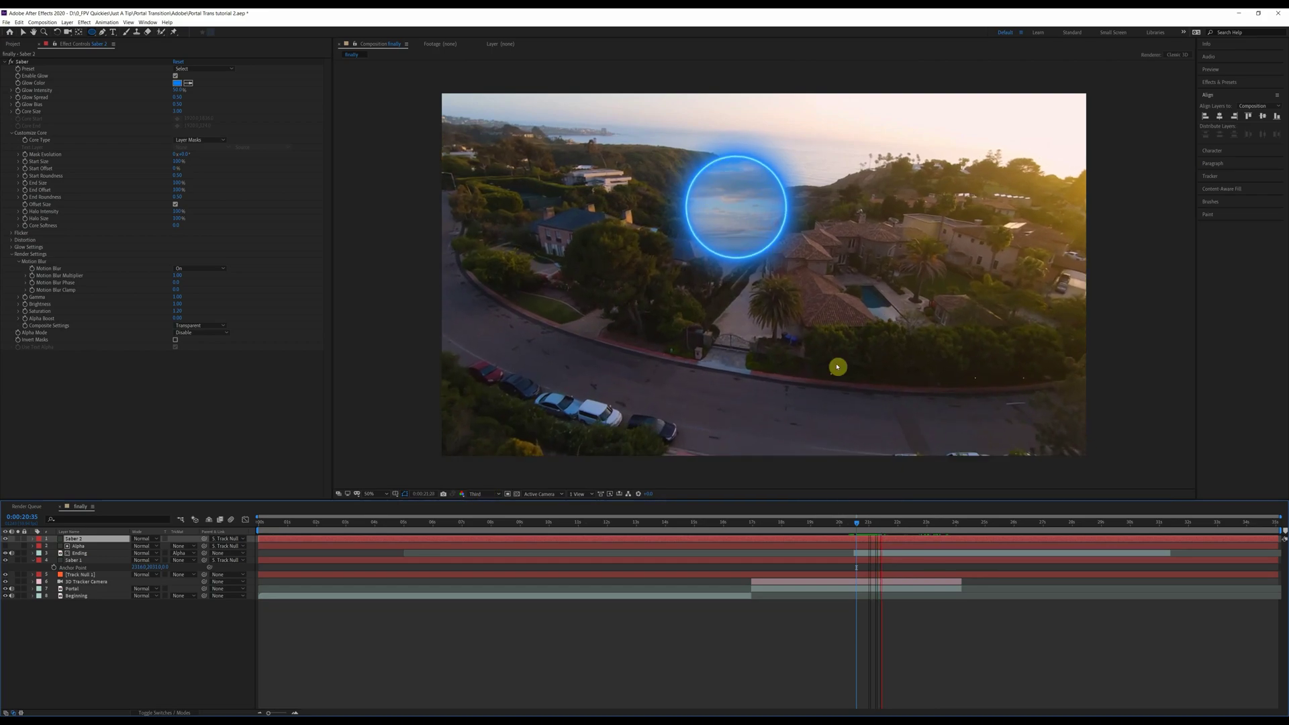
# - Split the Ending layer at 0:00:24:12, at the end of the Portal clip
pyautogui.press('space')
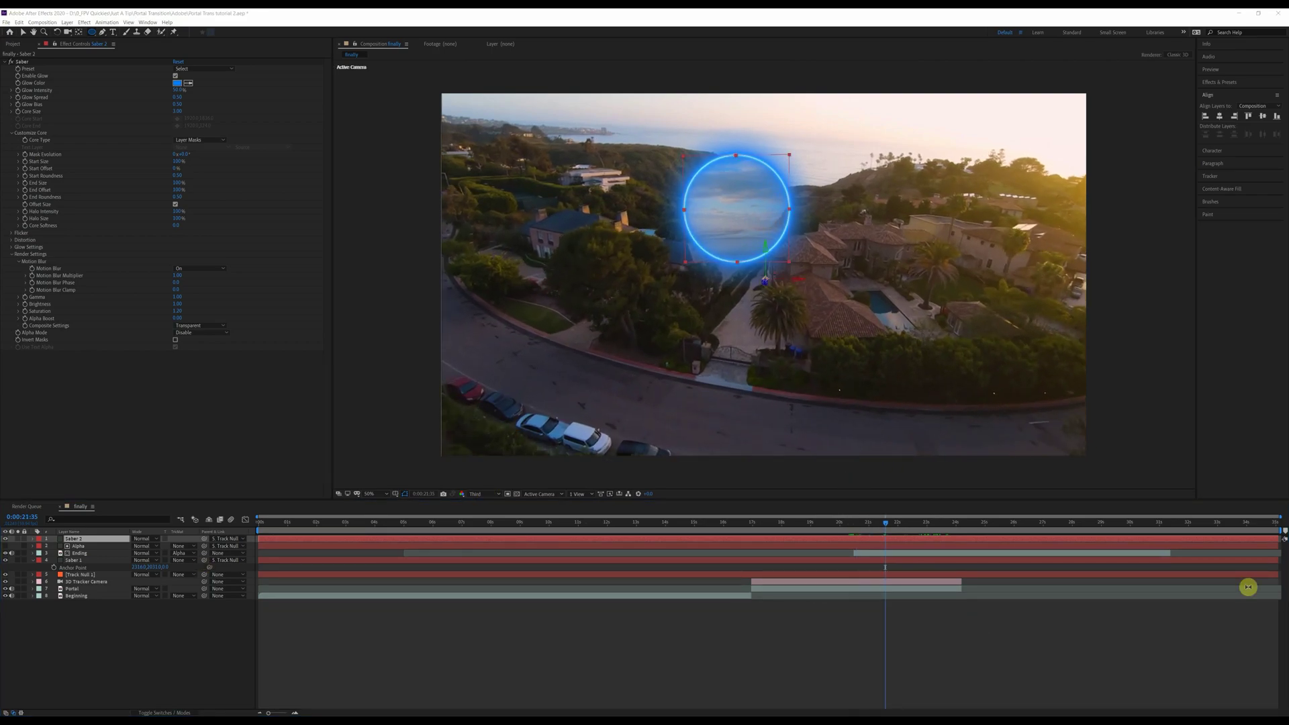
pyautogui.moveTo(886, 522); pyautogui.dragTo(960, 509)
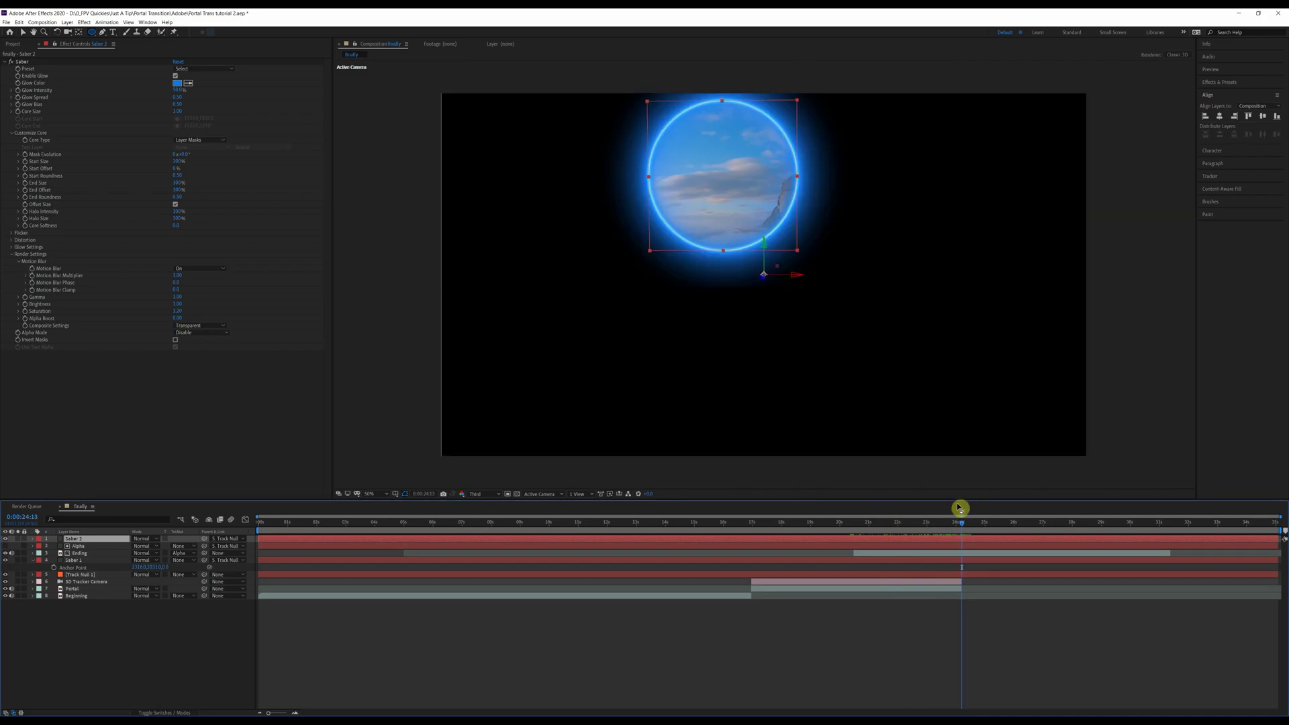
pyautogui.moveTo(960, 509); pyautogui.dragTo(959, 508)
pyautogui.click(947, 554)
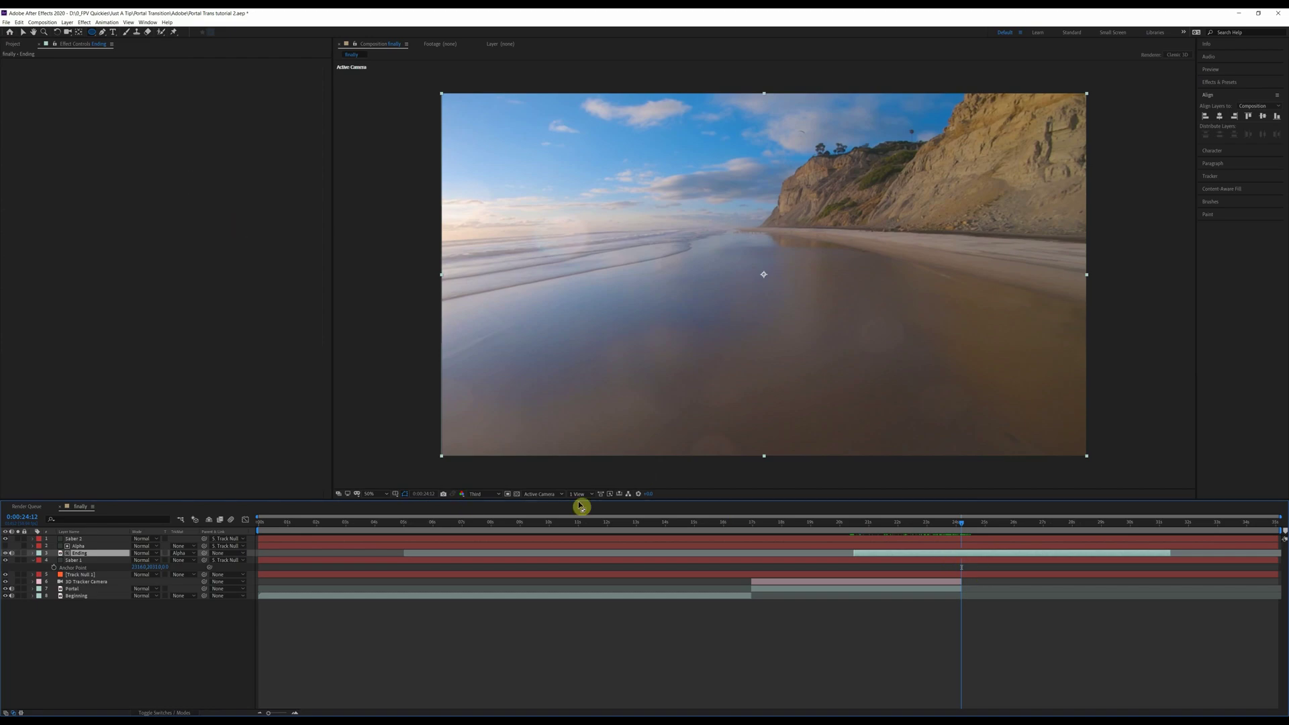
pyautogui.click(19, 22)
pyautogui.click(26, 125)
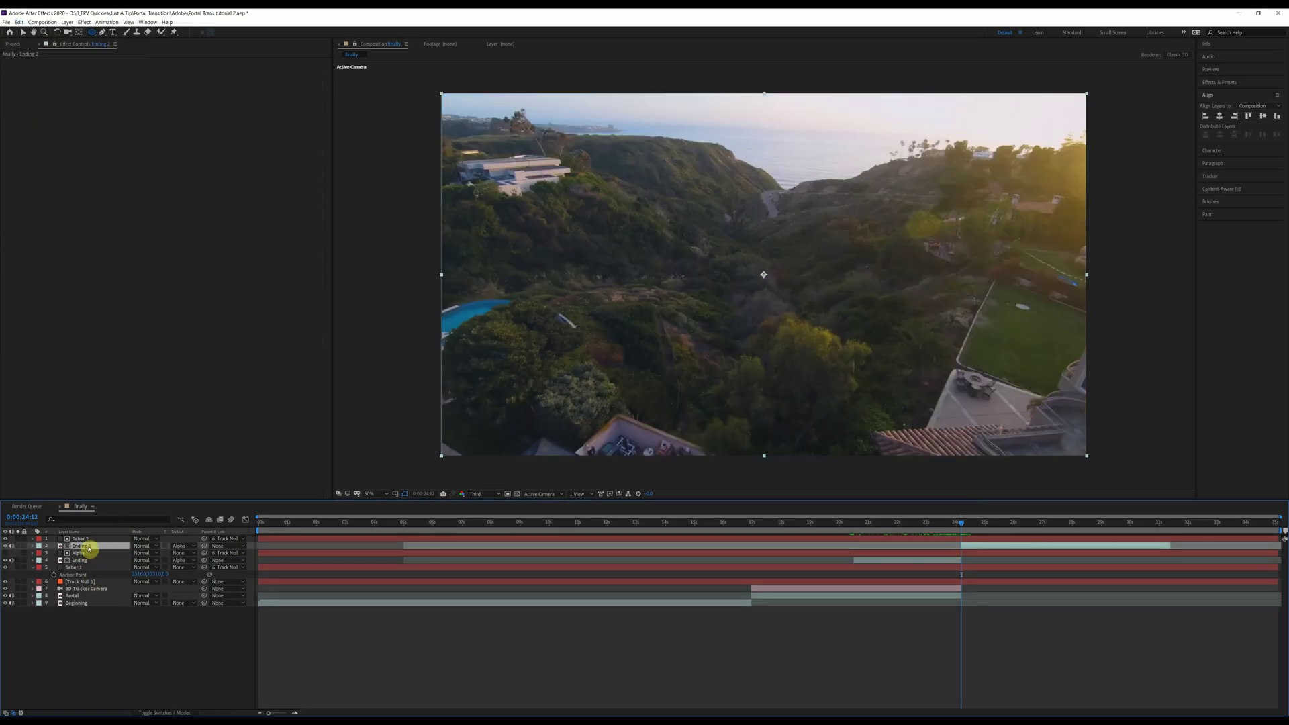
# - Set the track matte of the second Ending segment to None and place that segment at the top of the layer stack
pyautogui.hotkey('shift', 'pageup')
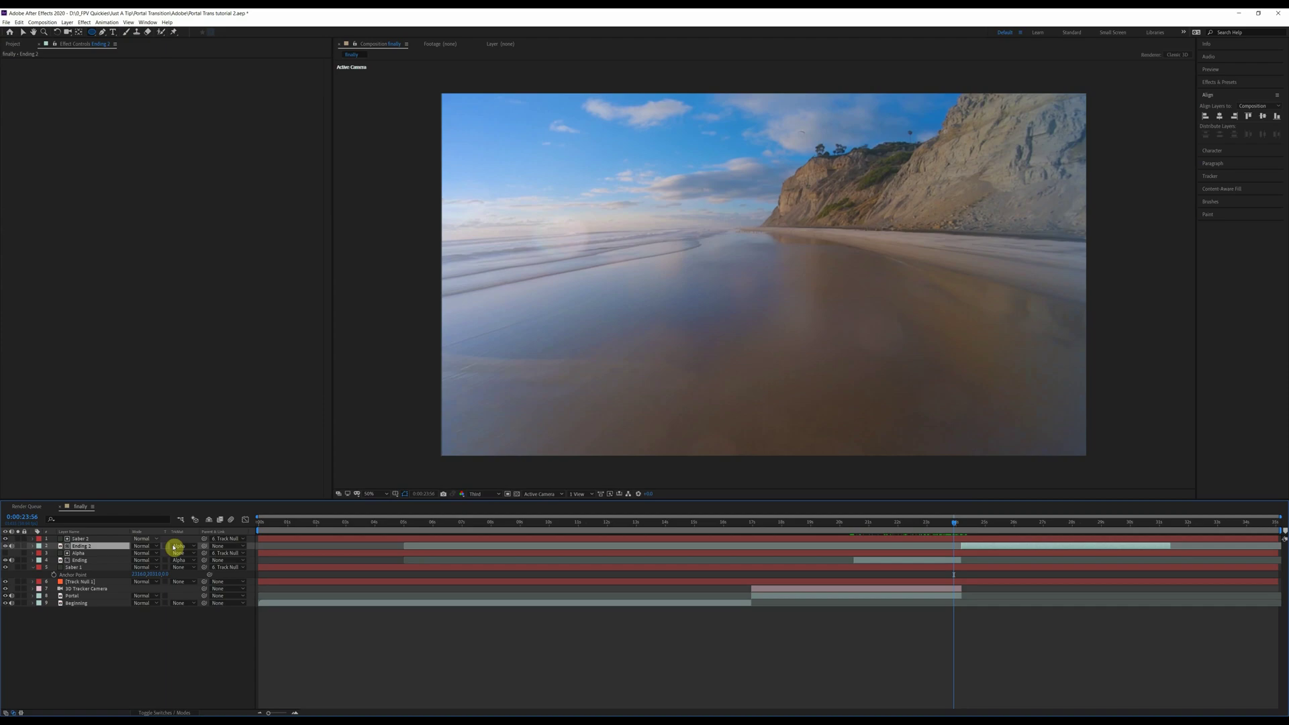
pyautogui.click(184, 548)
pyautogui.click(195, 555)
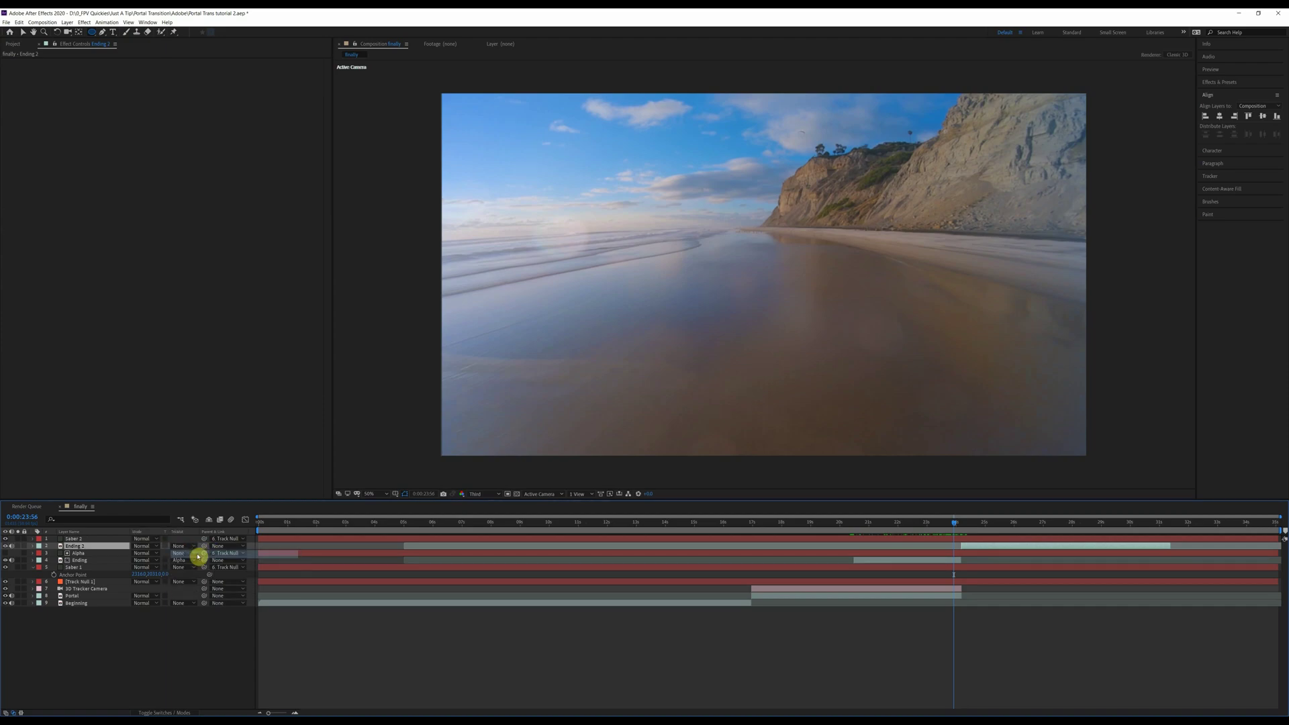
pyautogui.moveTo(956, 524); pyautogui.dragTo(961, 524)
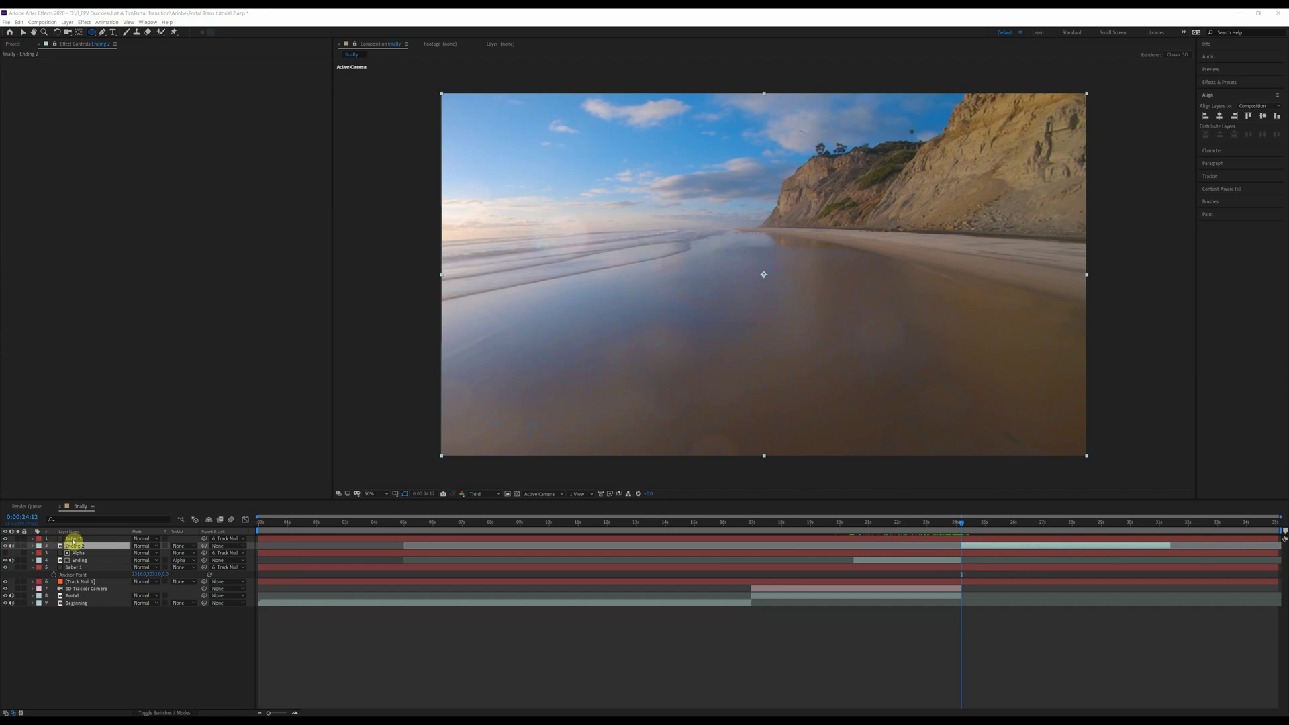
pyautogui.click(73, 540)
pyautogui.moveTo(74, 552); pyautogui.dragTo(75, 552)
# - Select Saber 2 and apply the Patronus preset to its Saber effect
pyautogui.moveTo(967, 525); pyautogui.dragTo(895, 527)
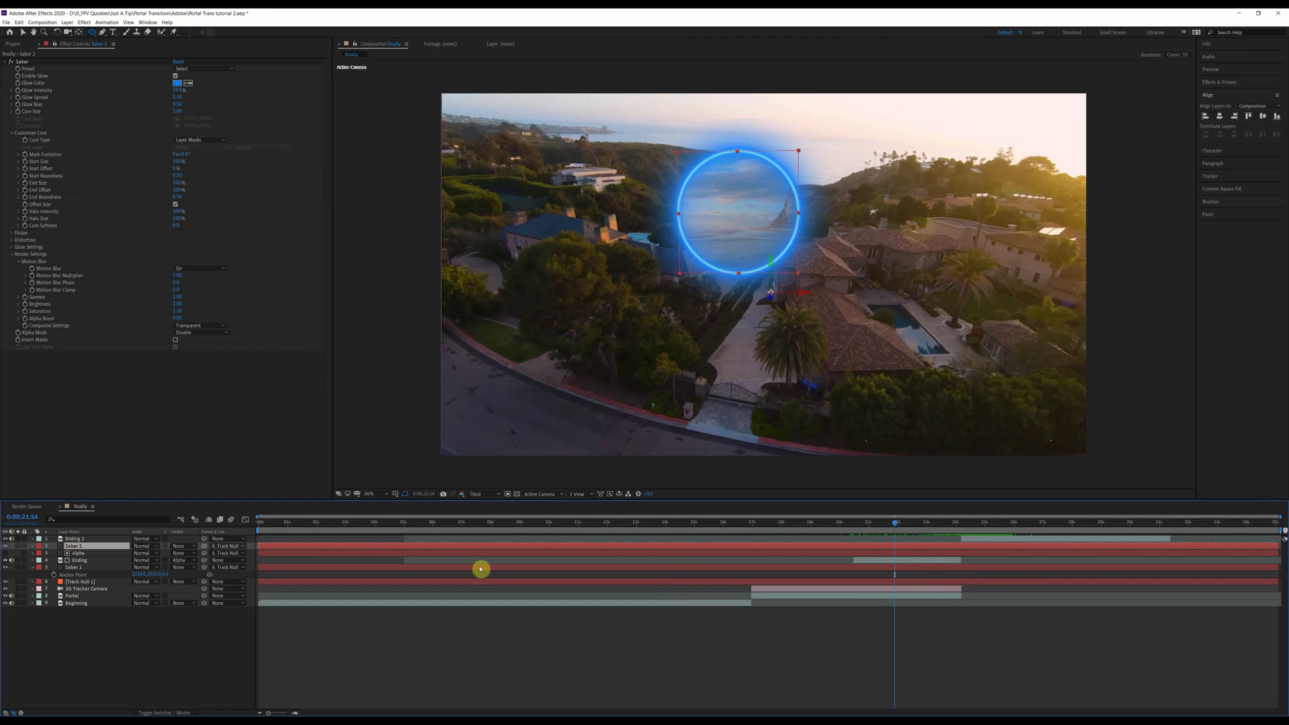
pyautogui.moveTo(894, 527); pyautogui.dragTo(829, 530)
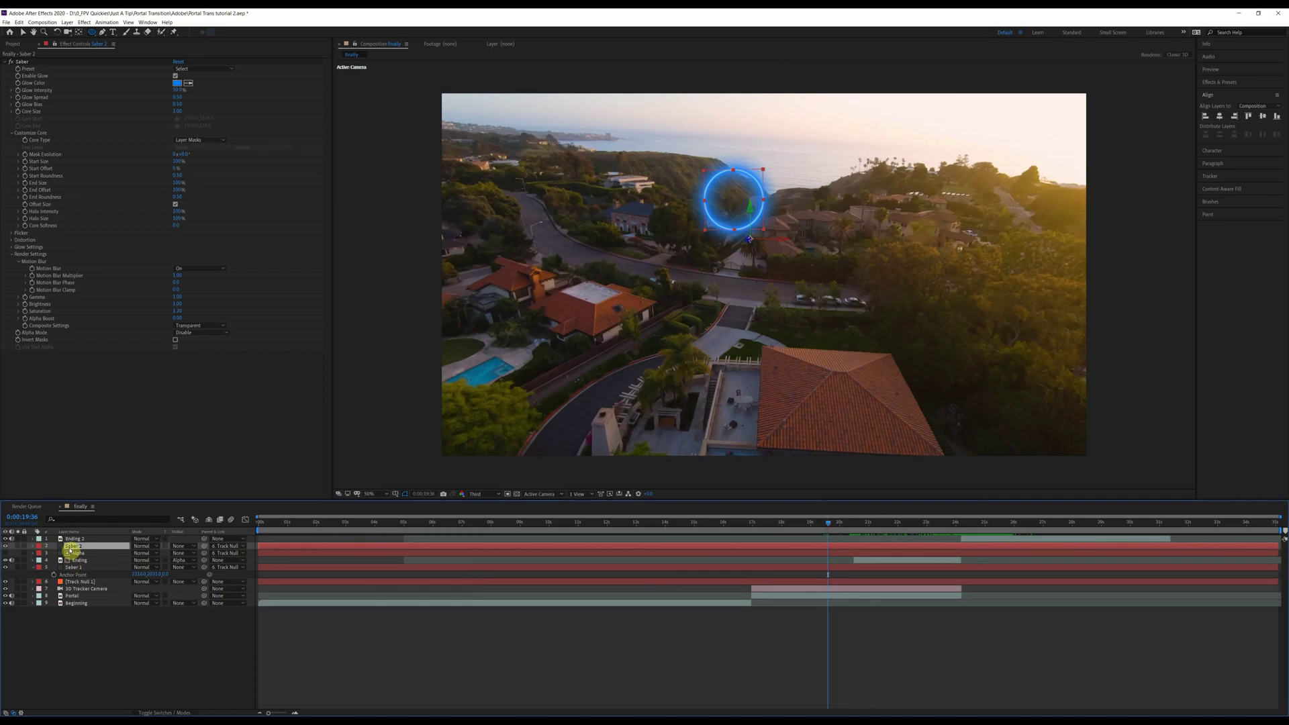
pyautogui.click(196, 70)
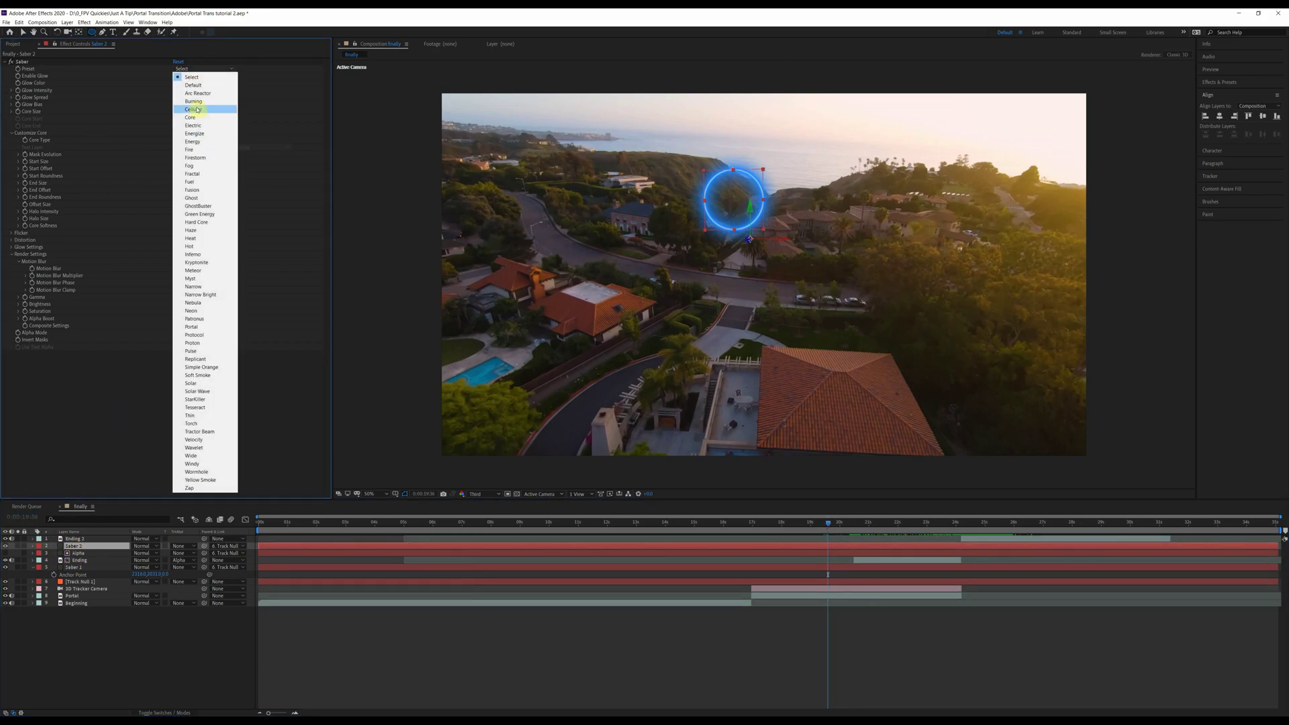
pyautogui.click(211, 320)
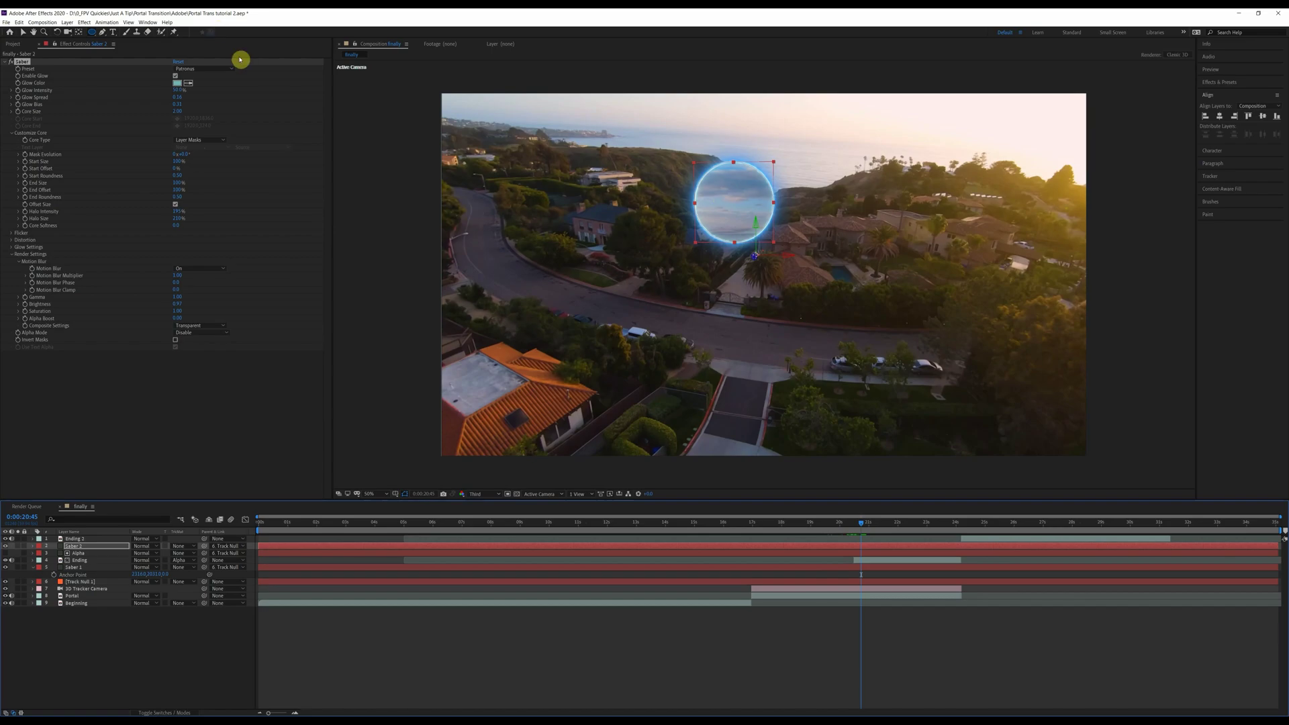
# - Enable keyframes for Saber 2's Glow Intensity, Glow Spread, Glow Bias and Core Size, and align them with the start of the Ending clip
pyautogui.click(18, 96)
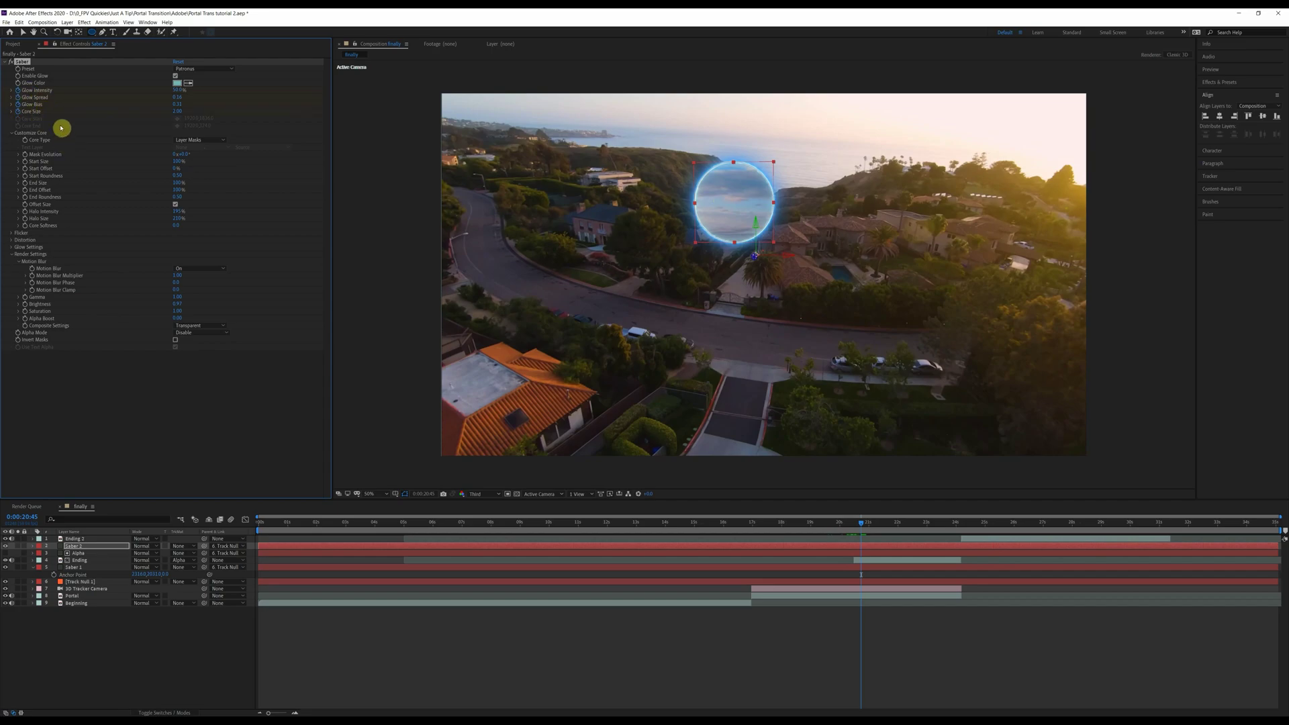
pyautogui.press('space')
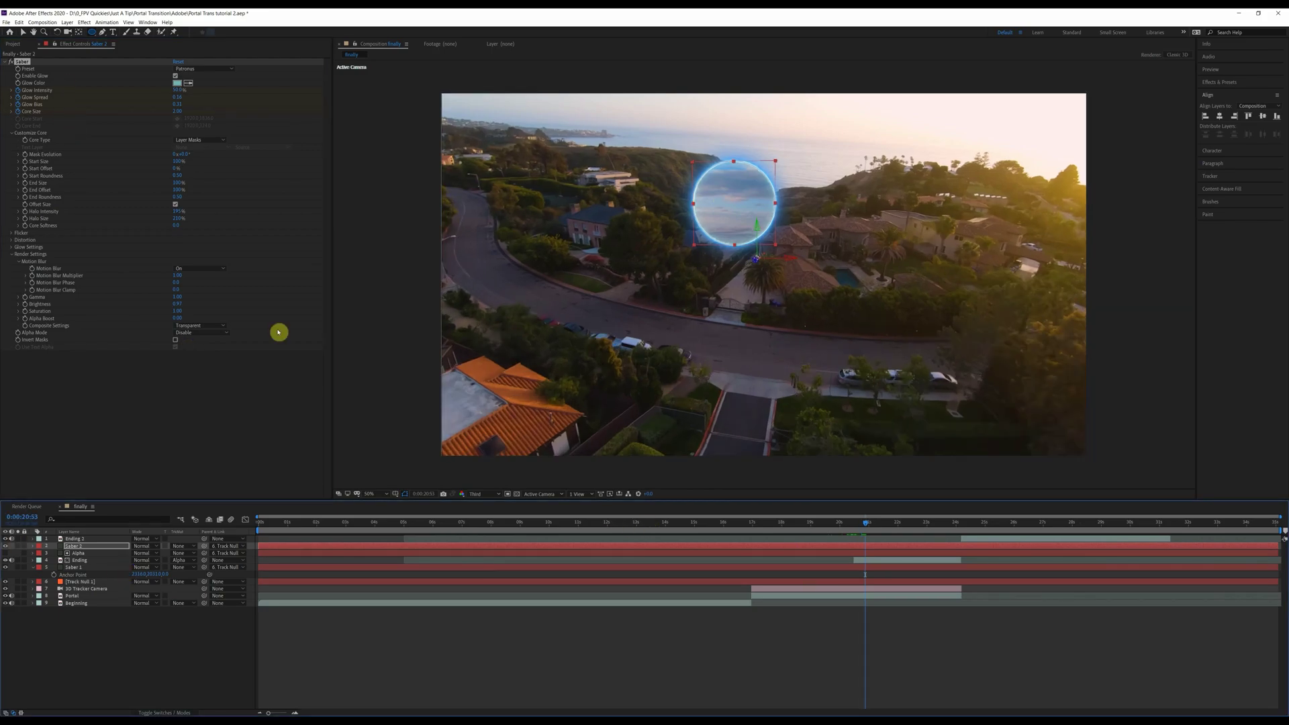
pyautogui.press('u')
pyautogui.moveTo(853, 552); pyautogui.dragTo(864, 586)
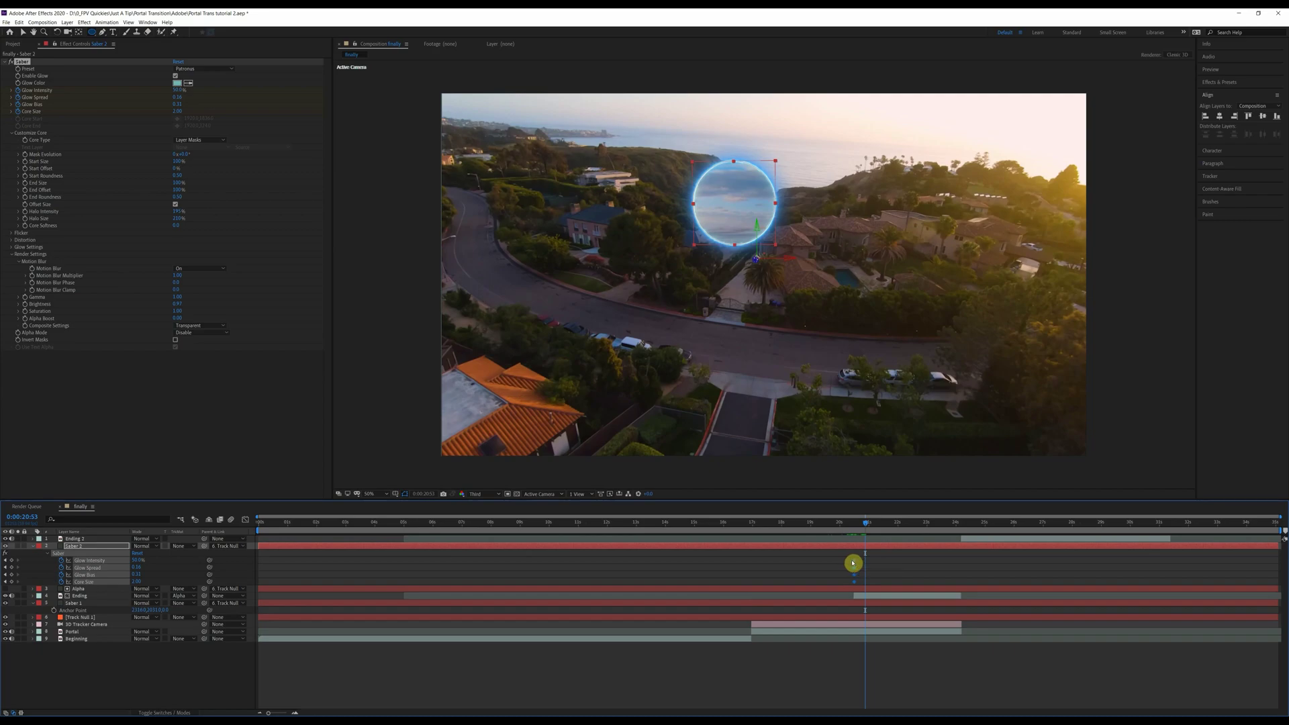
# - At 0:00:20:41, raise Saber 2's Core Size and Glow Intensity, and change its Glow Color to purple
pyautogui.moveTo(866, 525); pyautogui.dragTo(862, 527)
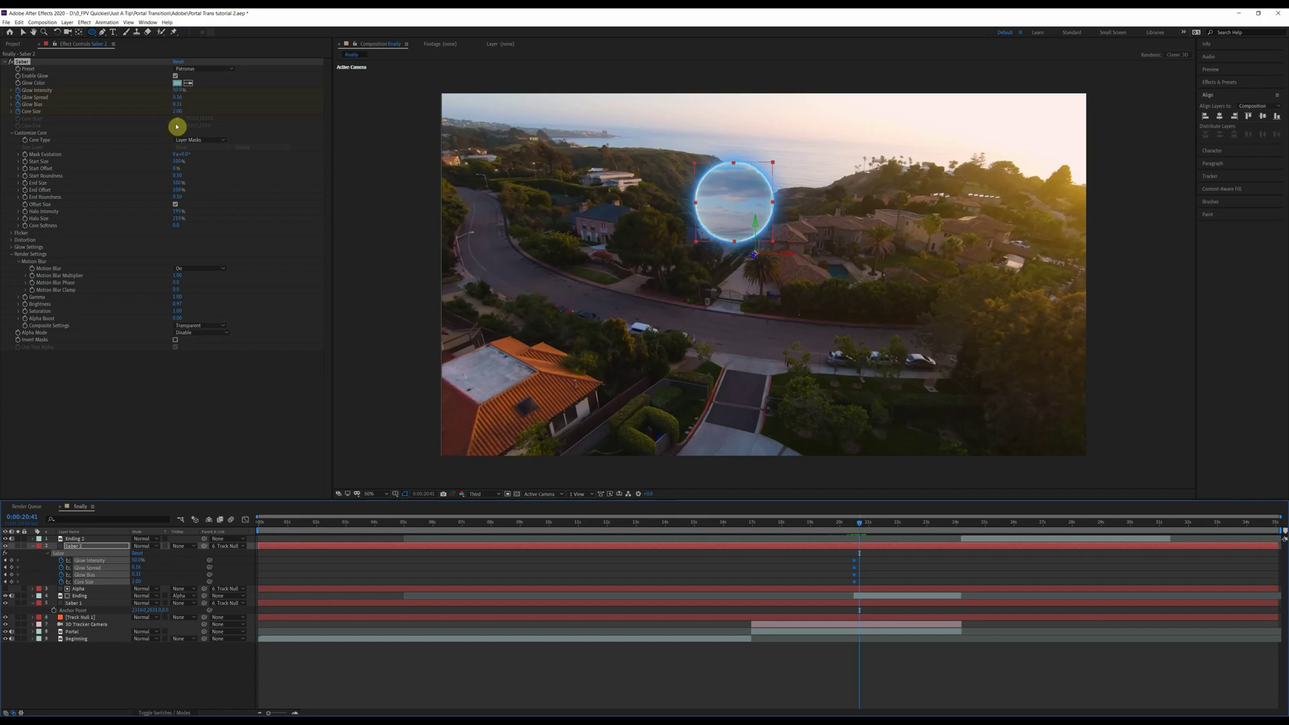
pyautogui.moveTo(175, 115); pyautogui.dragTo(192, 112)
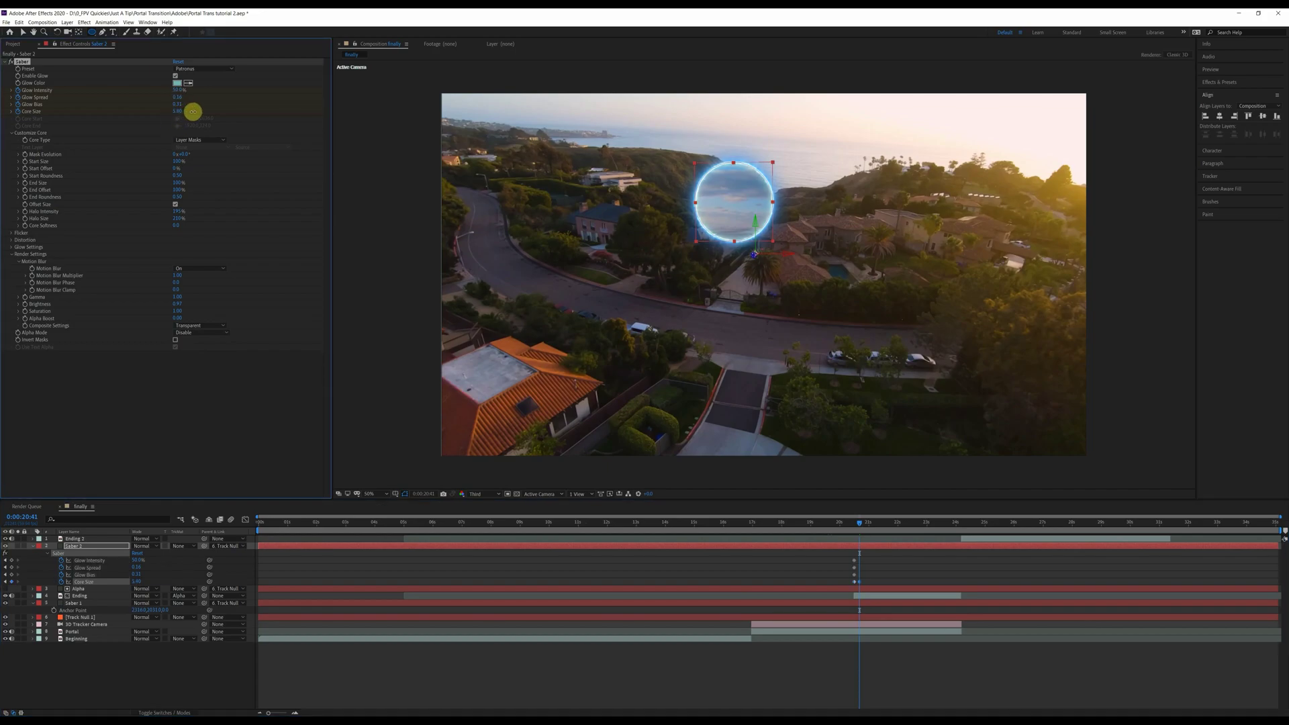
pyautogui.moveTo(182, 90); pyautogui.dragTo(186, 92)
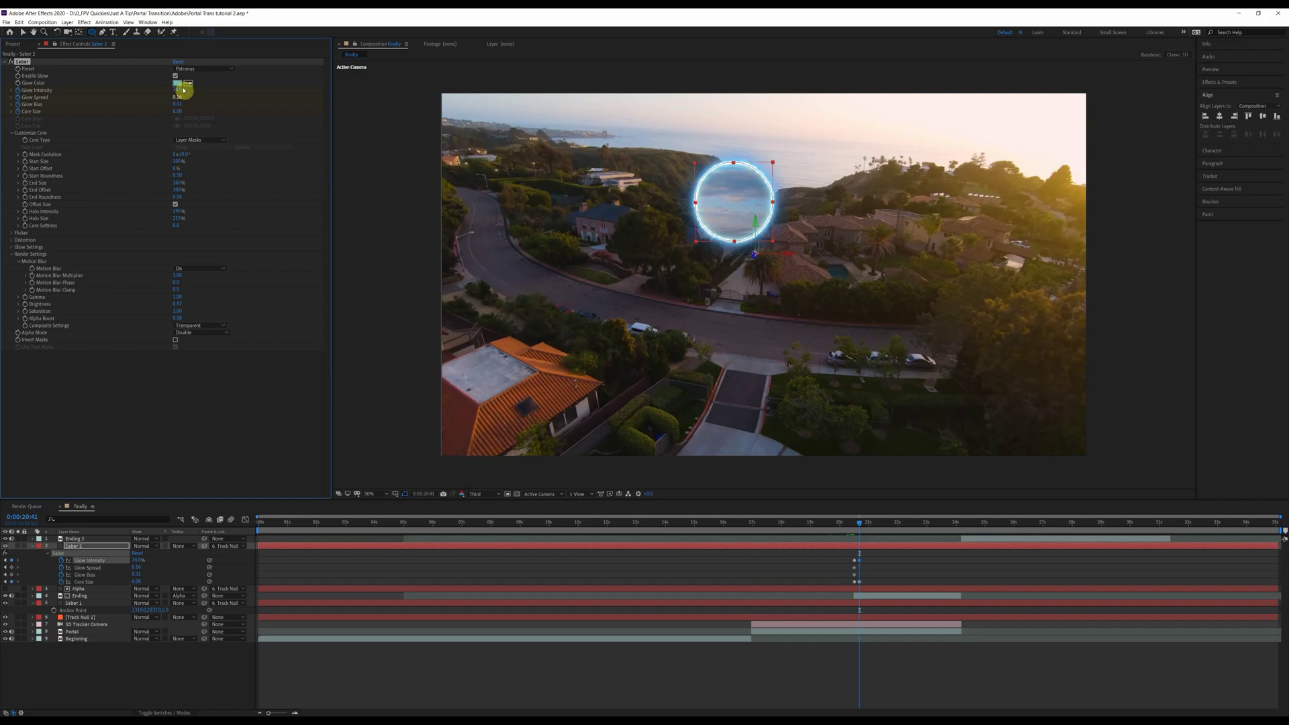
pyautogui.click(181, 84)
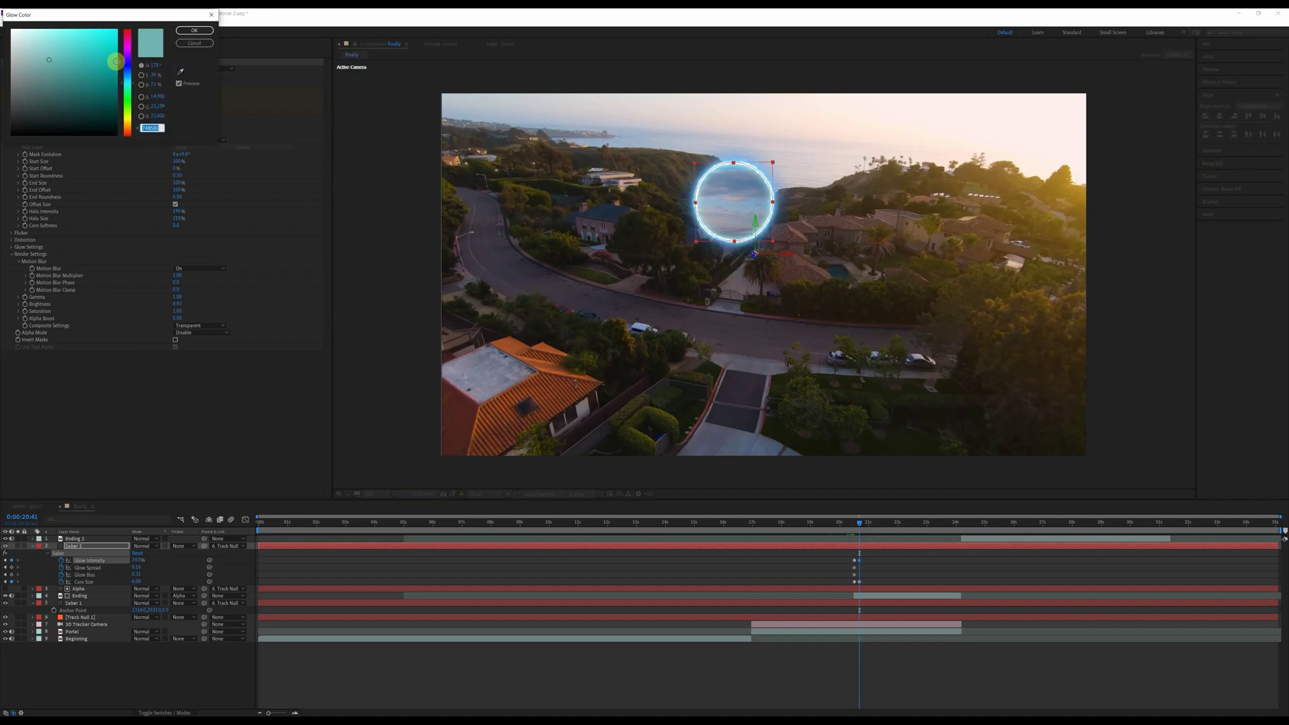
pyautogui.moveTo(128, 52); pyautogui.dragTo(128, 60)
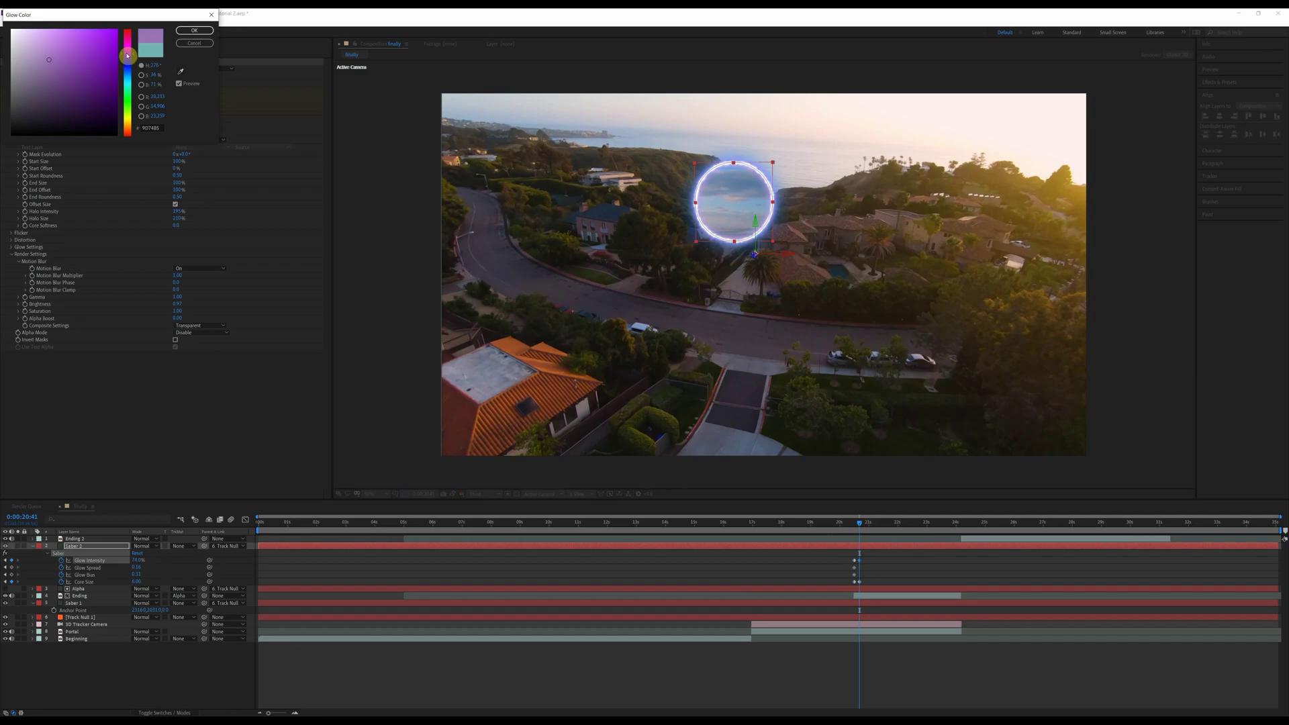
pyautogui.click(194, 31)
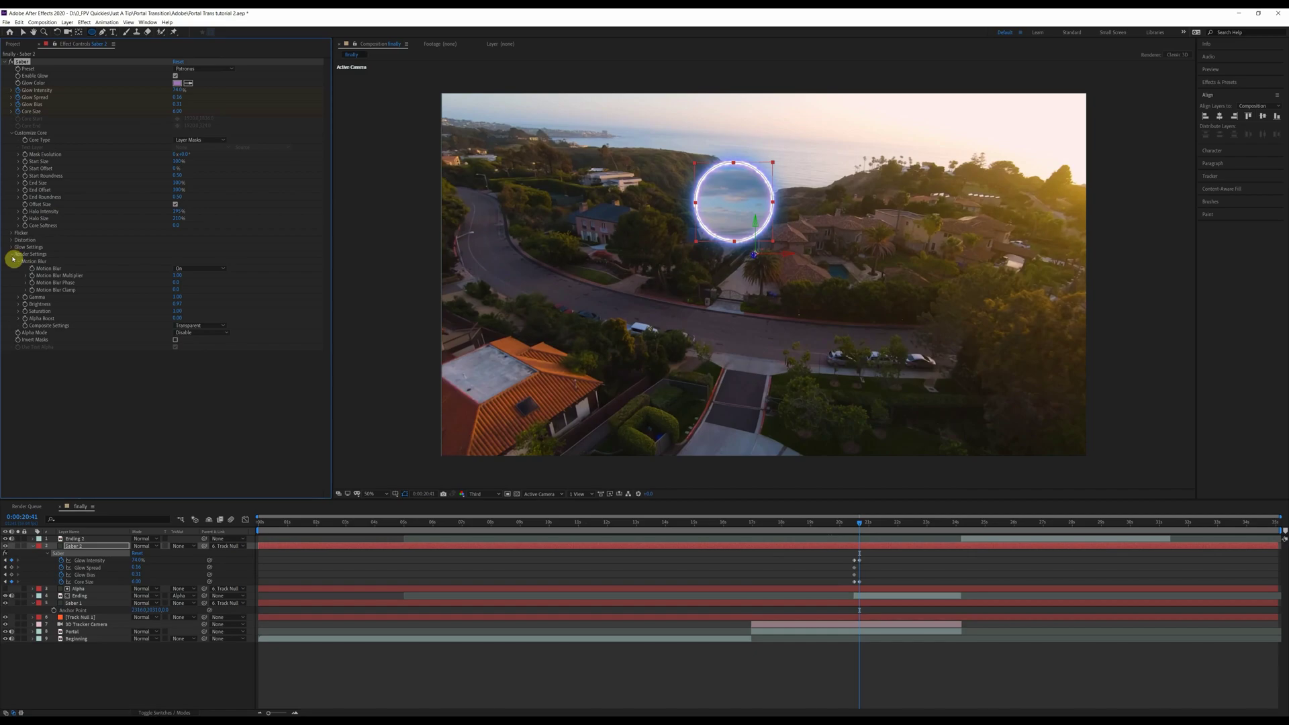
# - Increase the Distortion Amount of both the Glow Distortion and the Core Distortion on Saber 2
pyautogui.click(12, 240)
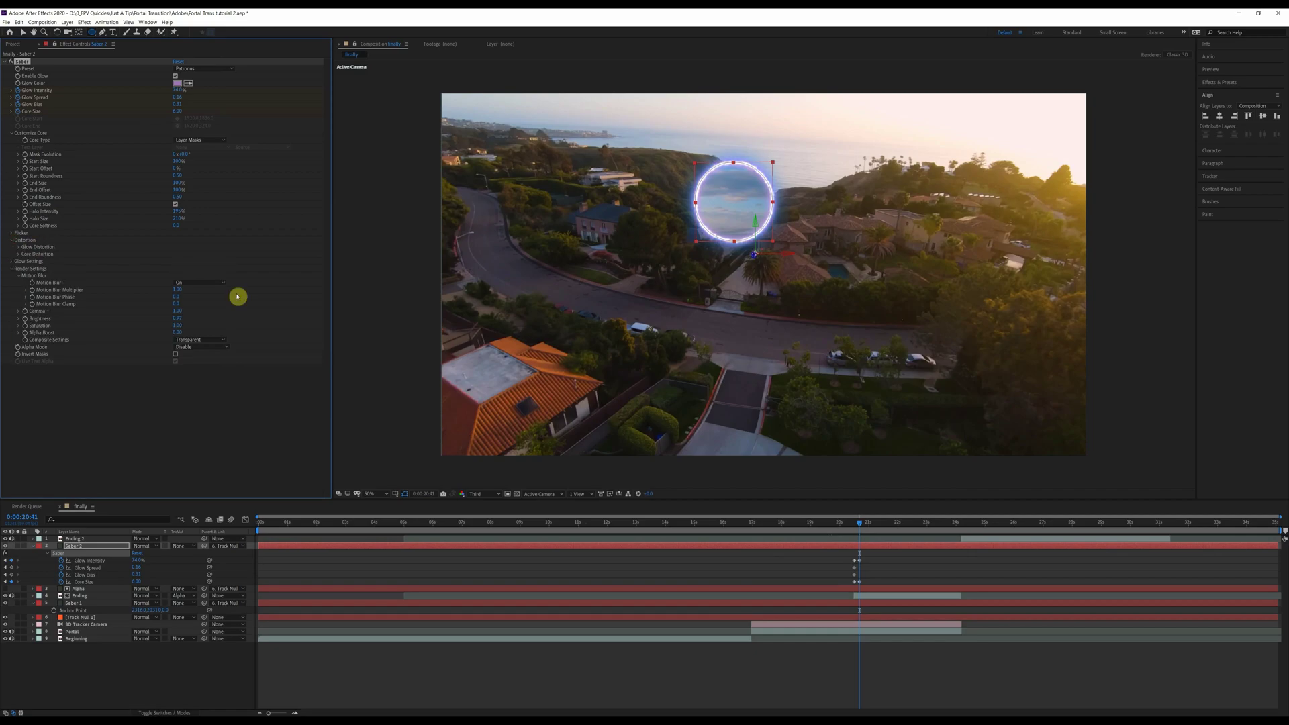
pyautogui.click(20, 247)
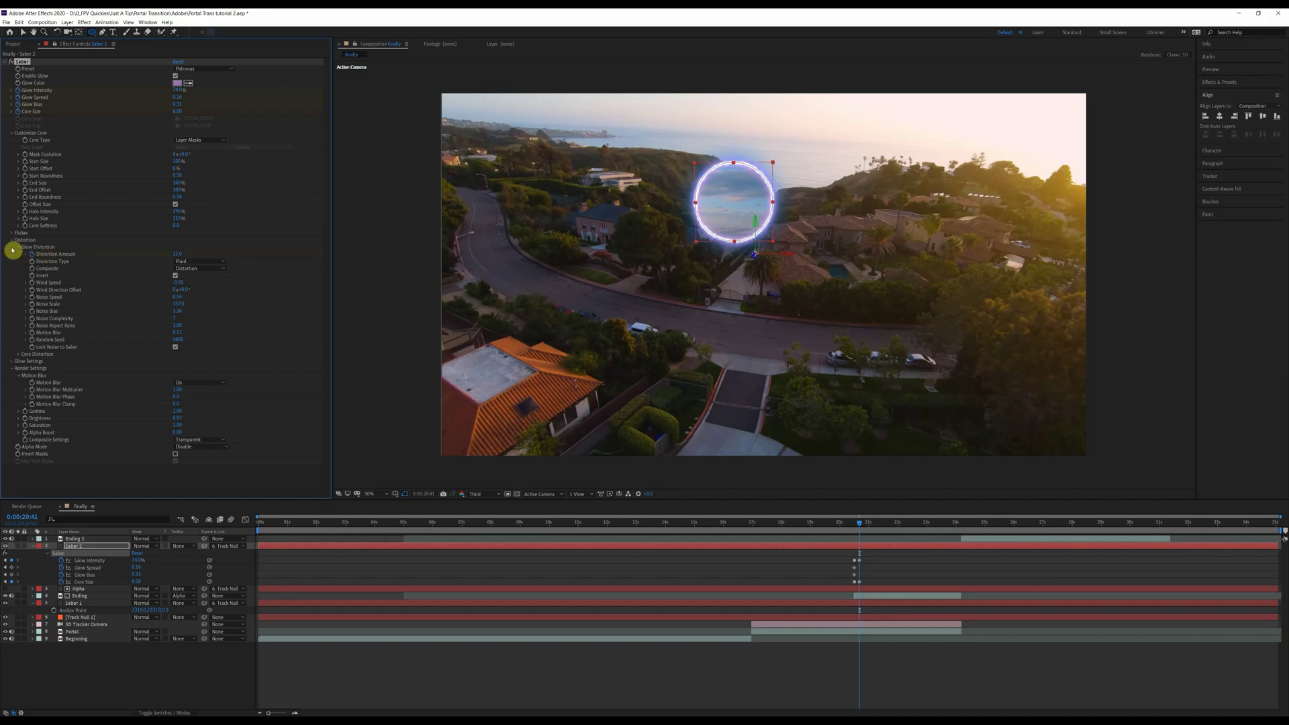
pyautogui.click(178, 254)
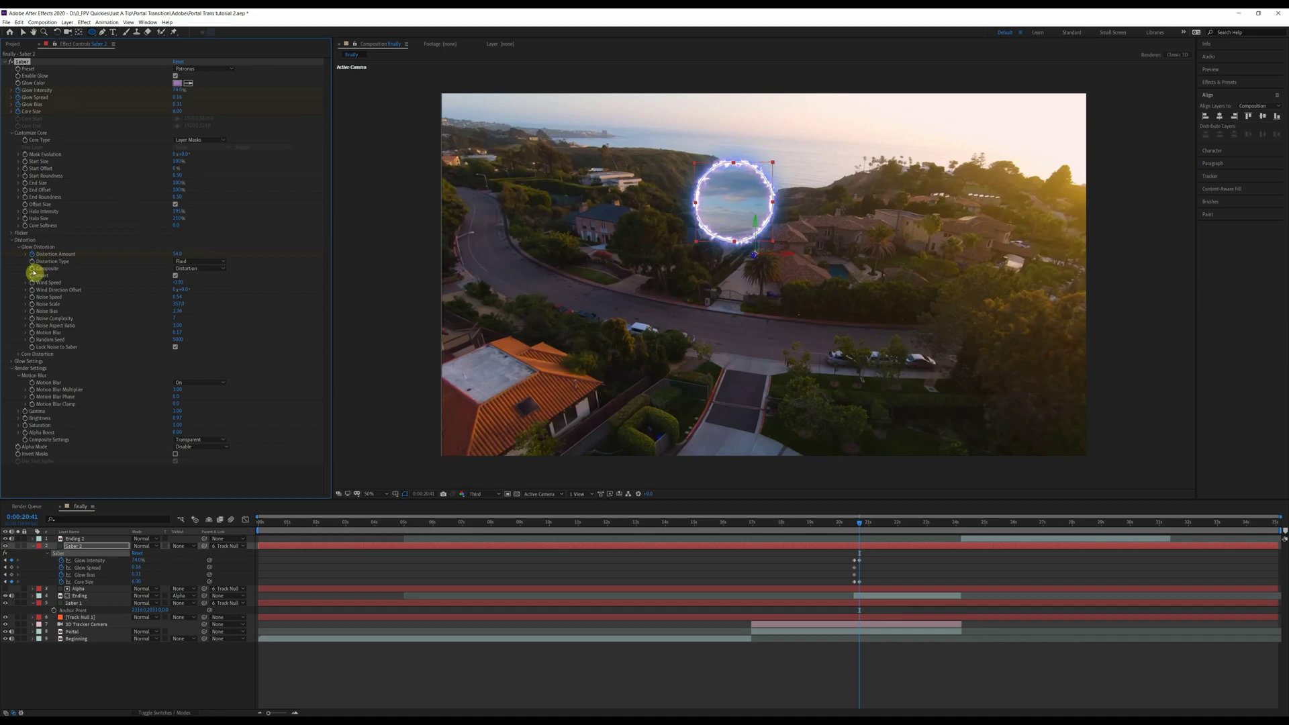
pyautogui.click(18, 354)
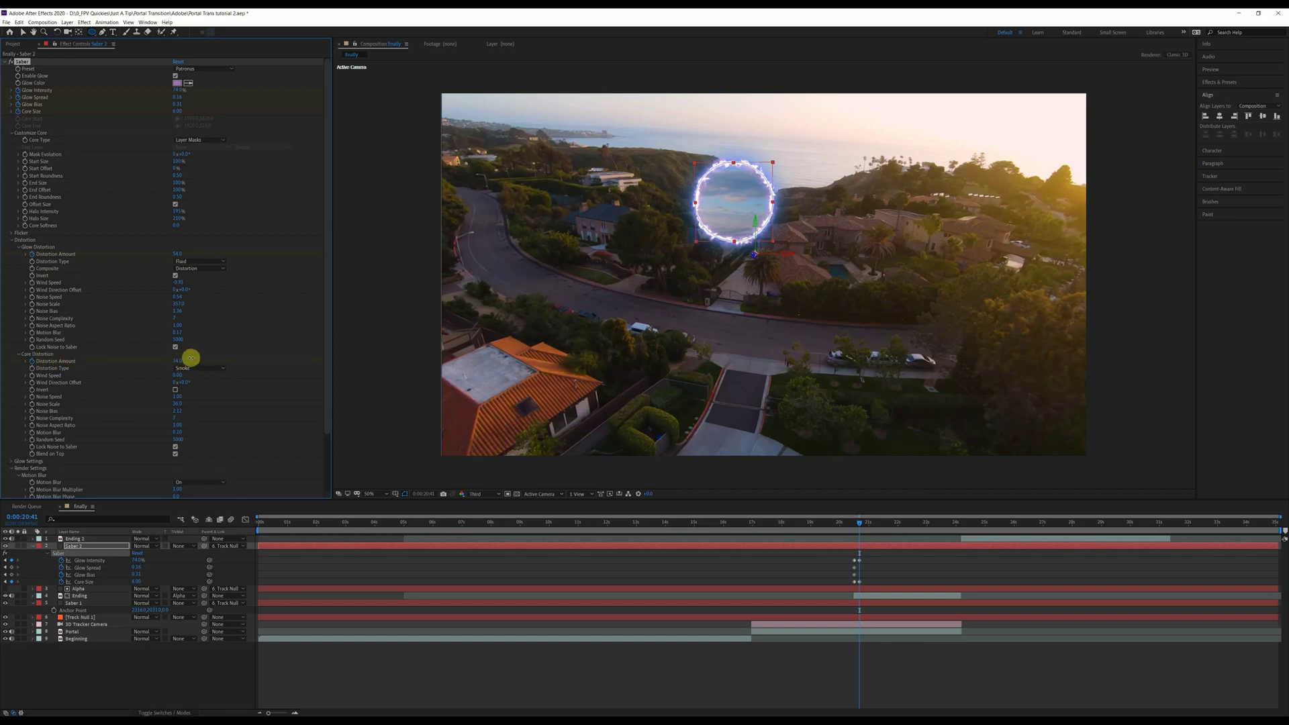
pyautogui.moveTo(194, 356); pyautogui.dragTo(193, 357)
# - Raise Core Size and Glow Intensity further at 0:00:20:41, and copy the starting Saber keyframes to just after 0:00:21:00
pyautogui.moveTo(174, 114); pyautogui.dragTo(233, 88)
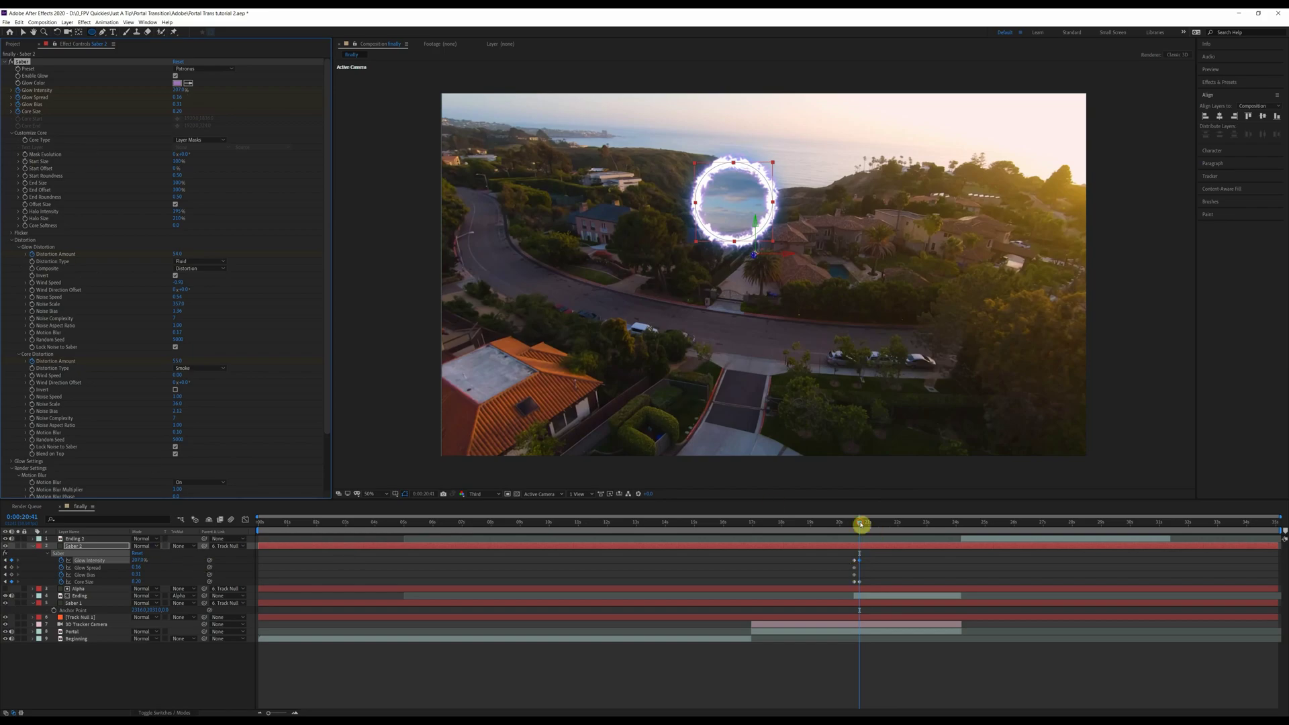
pyautogui.moveTo(861, 525)
pyautogui.mouseDown()
pyautogui.moveTo(872, 527)
pyautogui.moveTo(861, 521)
pyautogui.mouseUp()
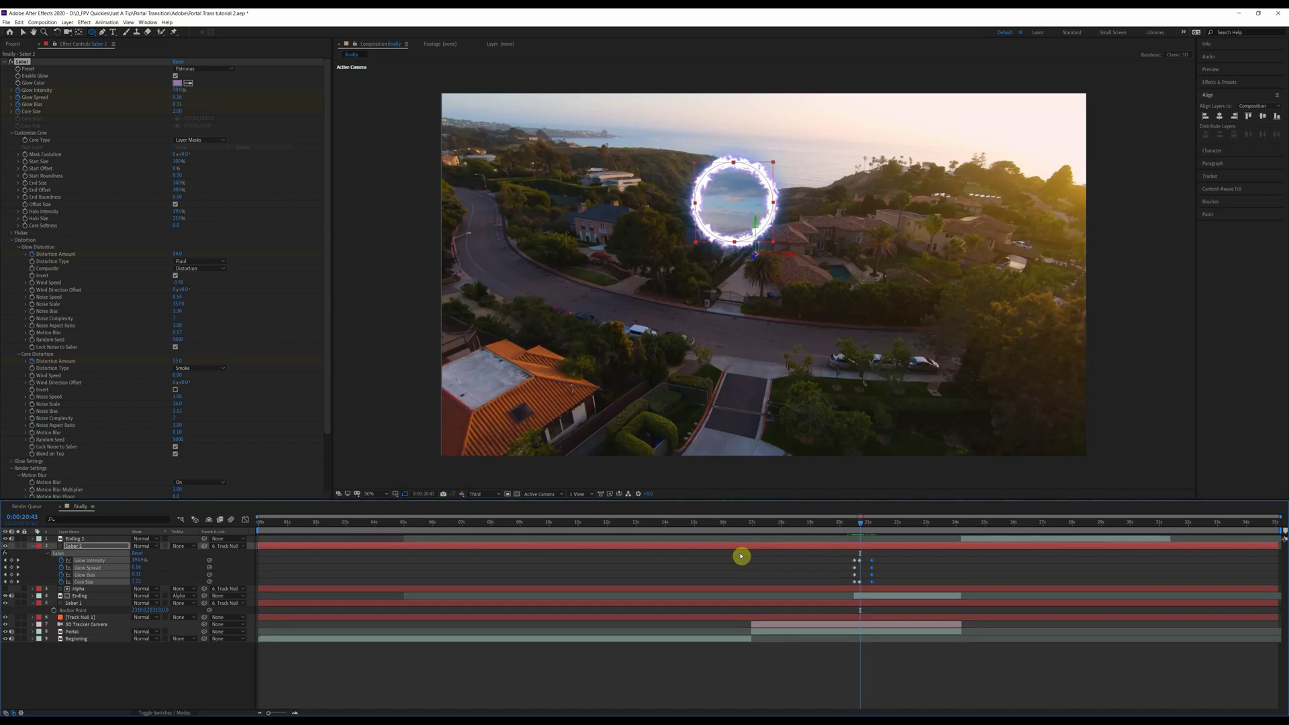
# - Keyframe the Ending layer's opacity to fade in from 0:00:20:30 to 100% at 0:00:20:43, and check the portal at 0:00:20:45
pyautogui.click(85, 598)
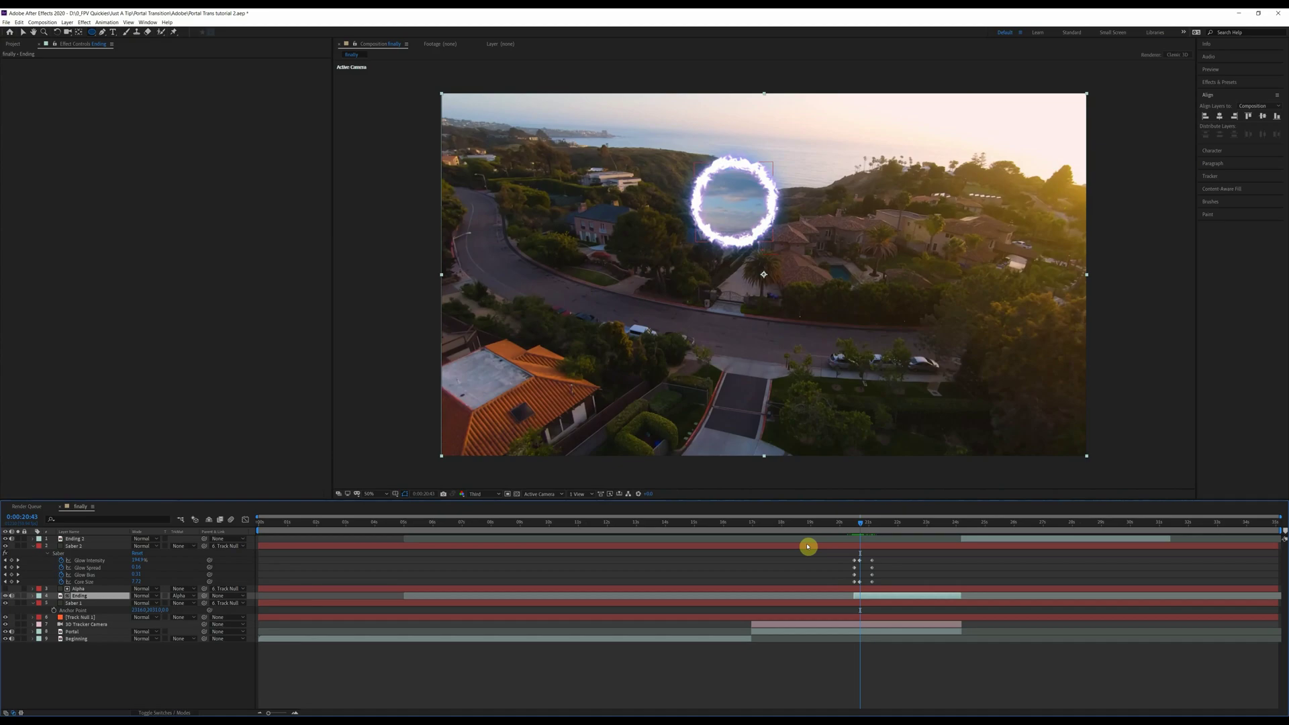
pyautogui.press('t')
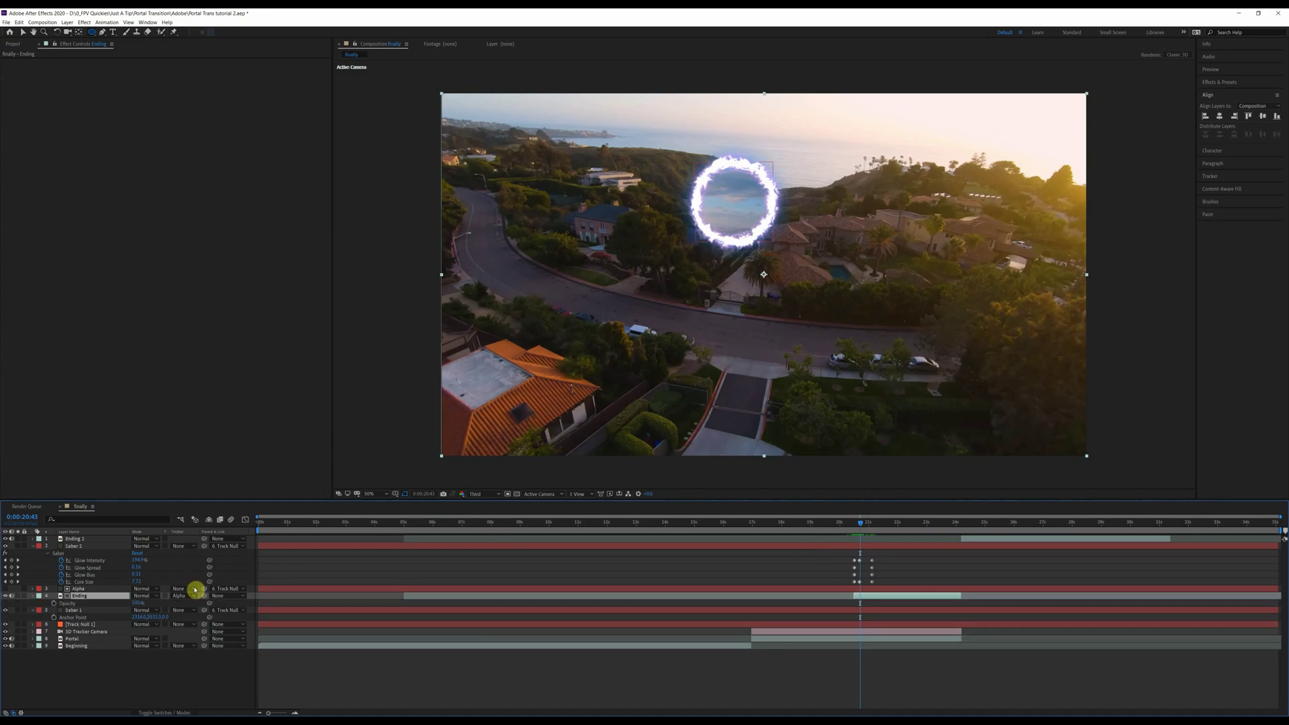
pyautogui.click(53, 604)
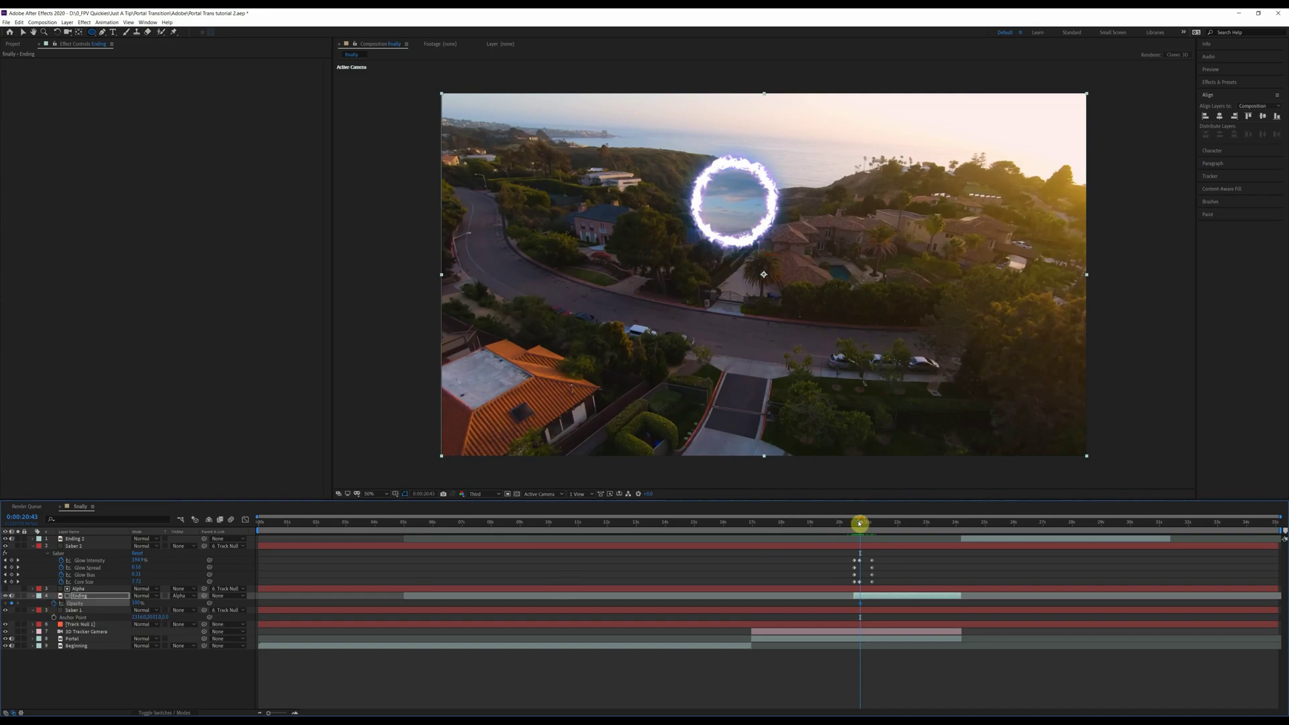
pyautogui.moveTo(860, 523); pyautogui.dragTo(856, 522)
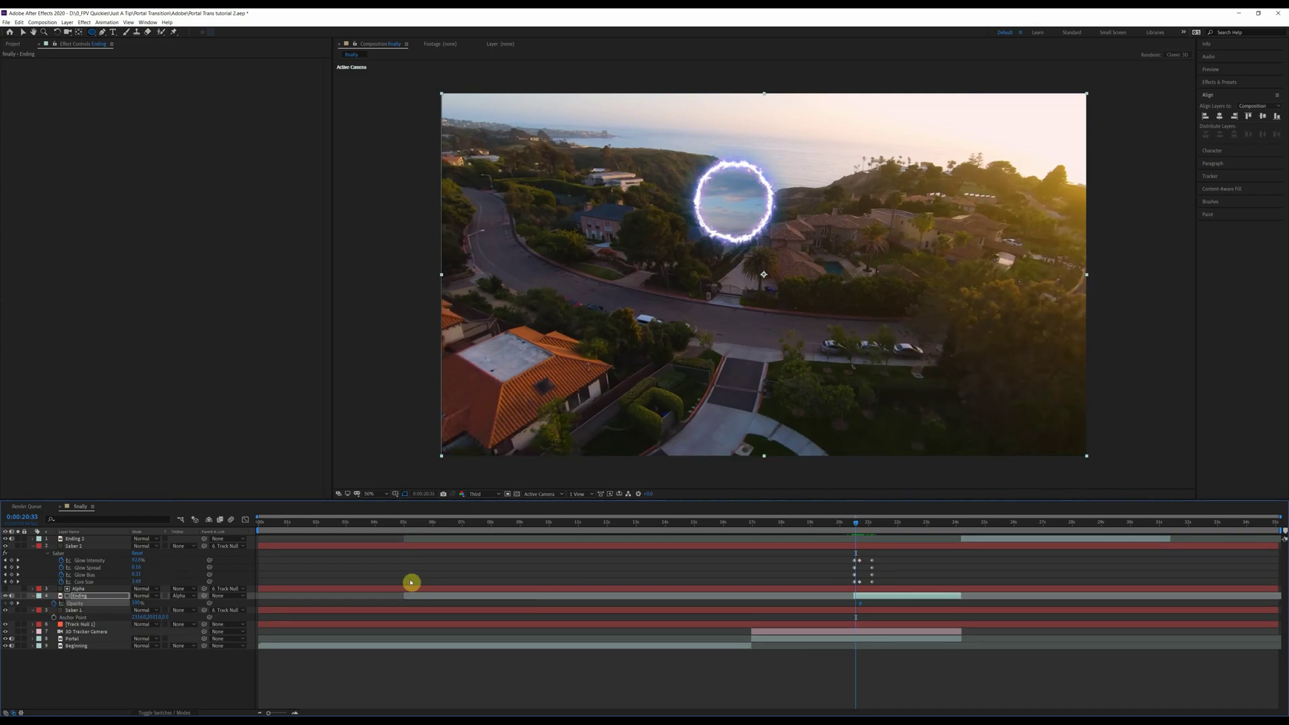
pyautogui.click(903, 596)
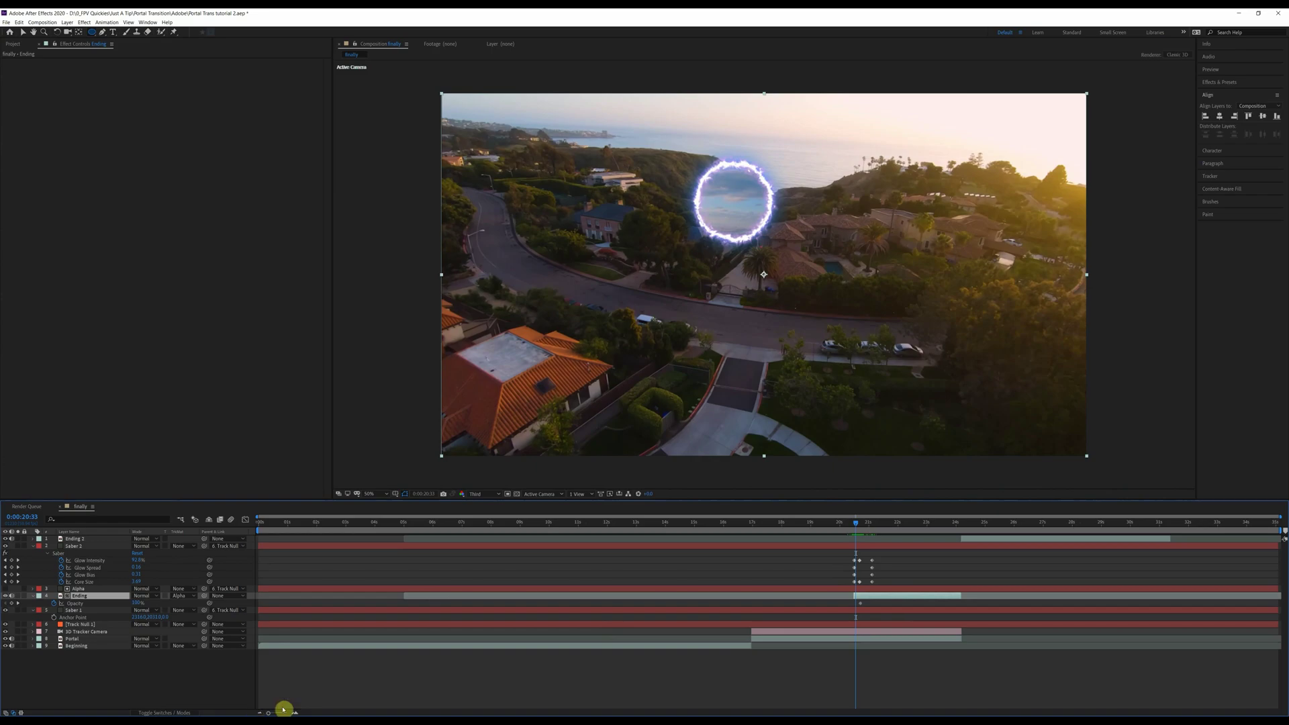
pyautogui.moveTo(271, 713); pyautogui.dragTo(276, 713)
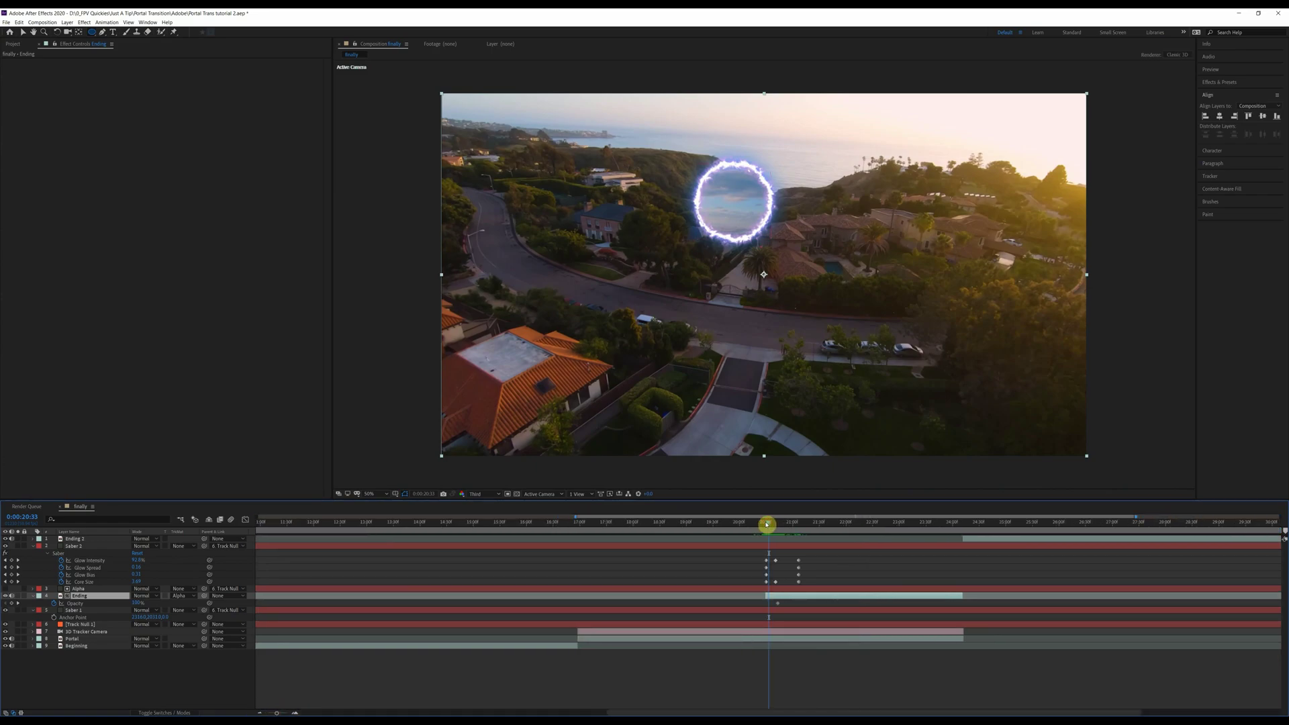
pyautogui.click(765, 523)
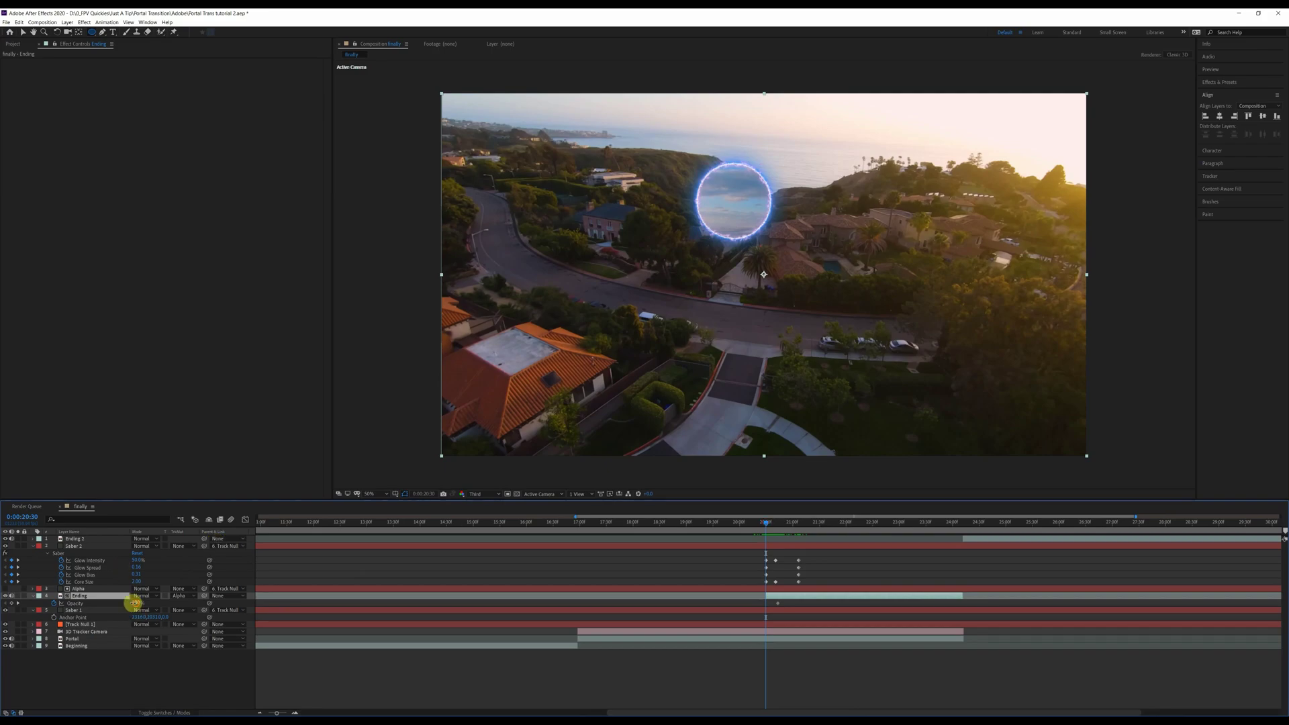
pyautogui.moveTo(135, 603); pyautogui.dragTo(67, 603)
pyautogui.moveTo(767, 523)
pyautogui.mouseDown()
pyautogui.moveTo(806, 525)
pyautogui.moveTo(778, 524)
pyautogui.mouseUp()
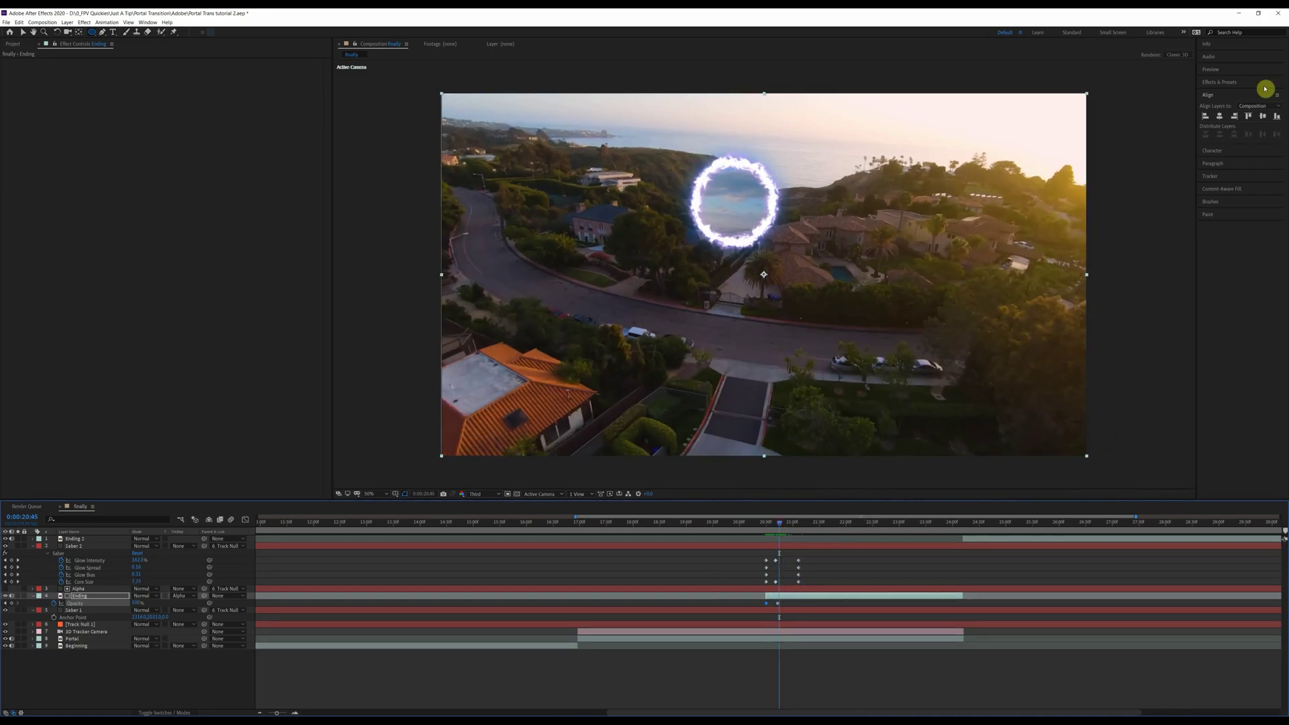
# - Find the Brightness & Contrast effect and apply it to the Ending layer
pyautogui.click(1218, 82)
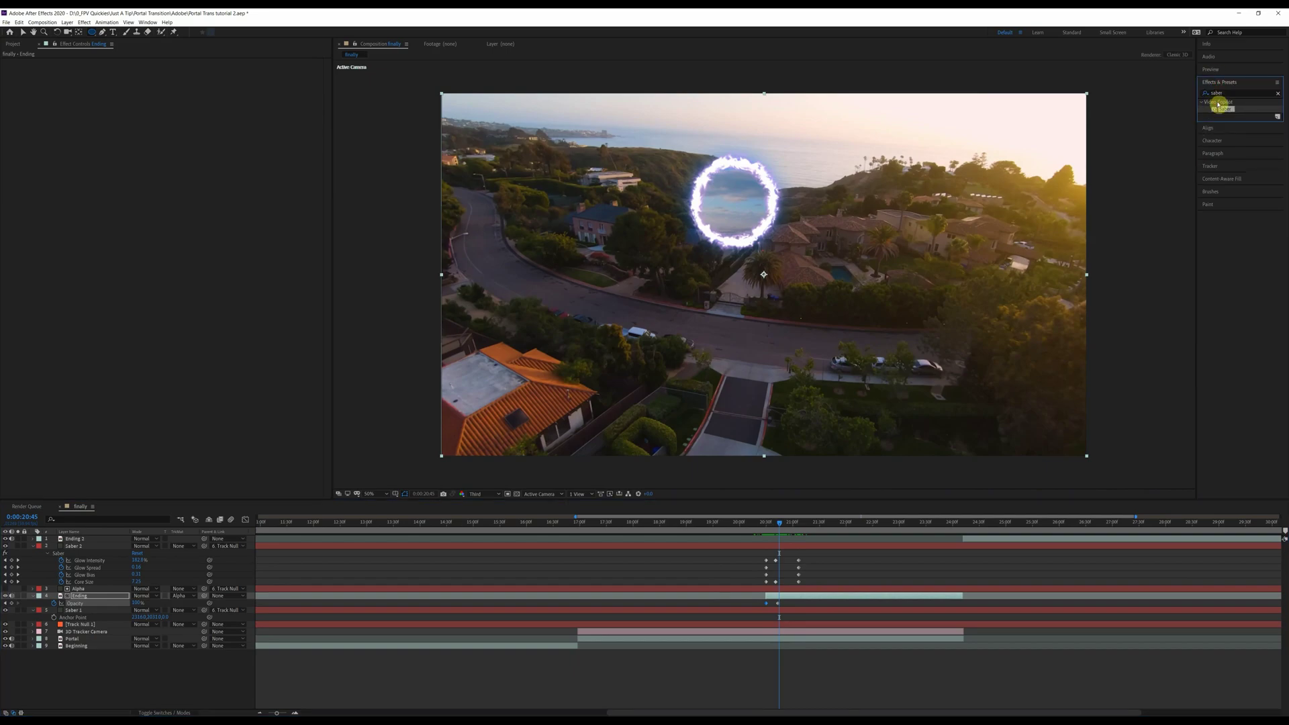
pyautogui.click(1232, 91)
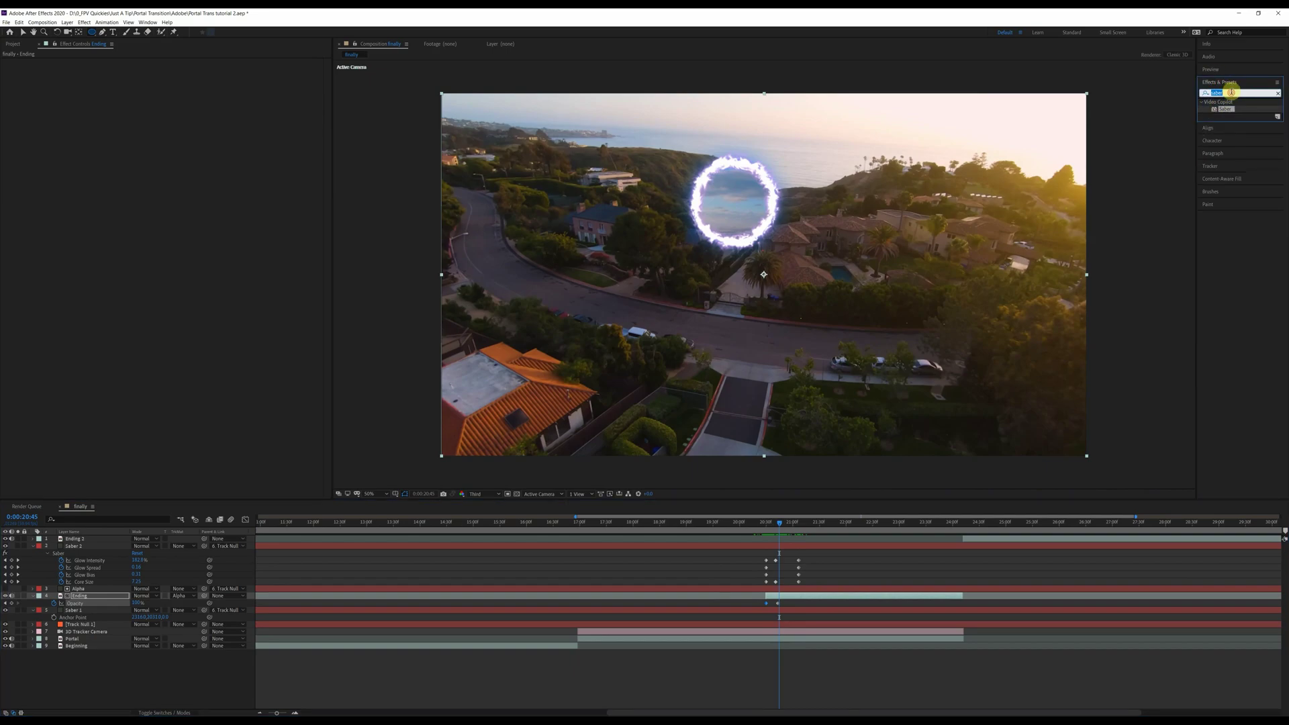
pyautogui.write('brightness')
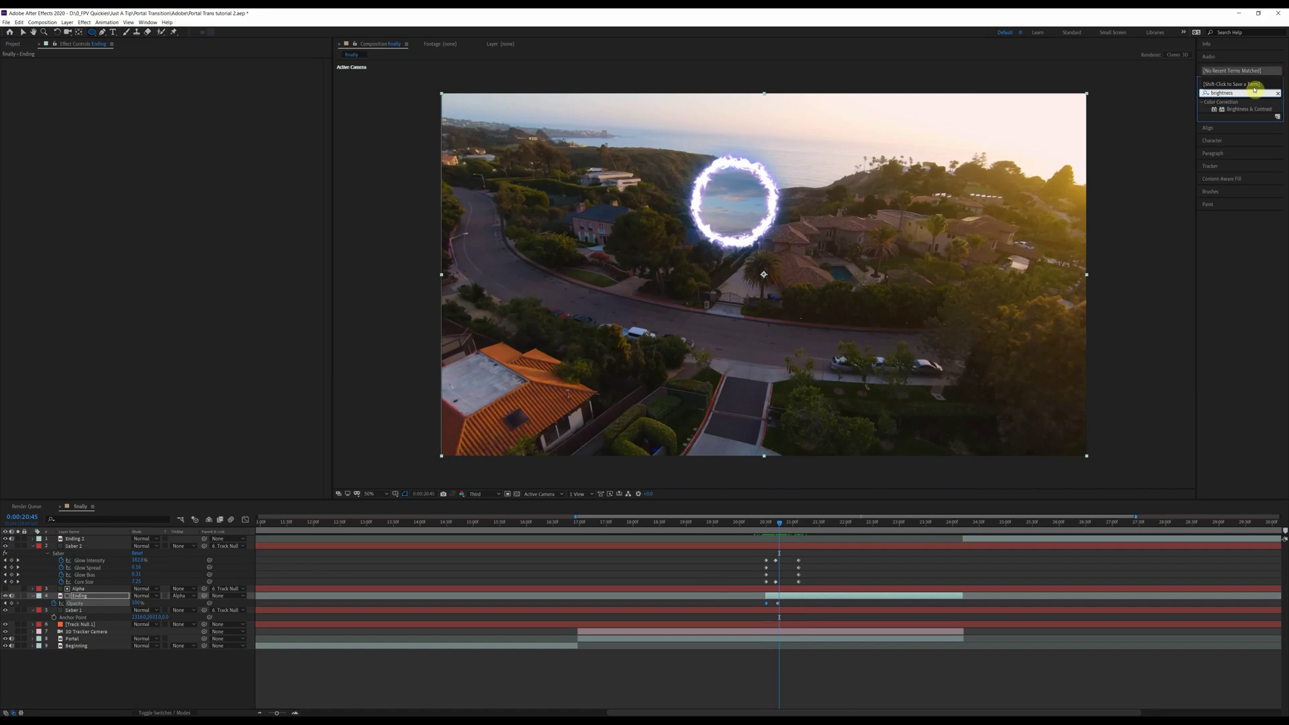
pyautogui.moveTo(1247, 108); pyautogui.dragTo(805, 599)
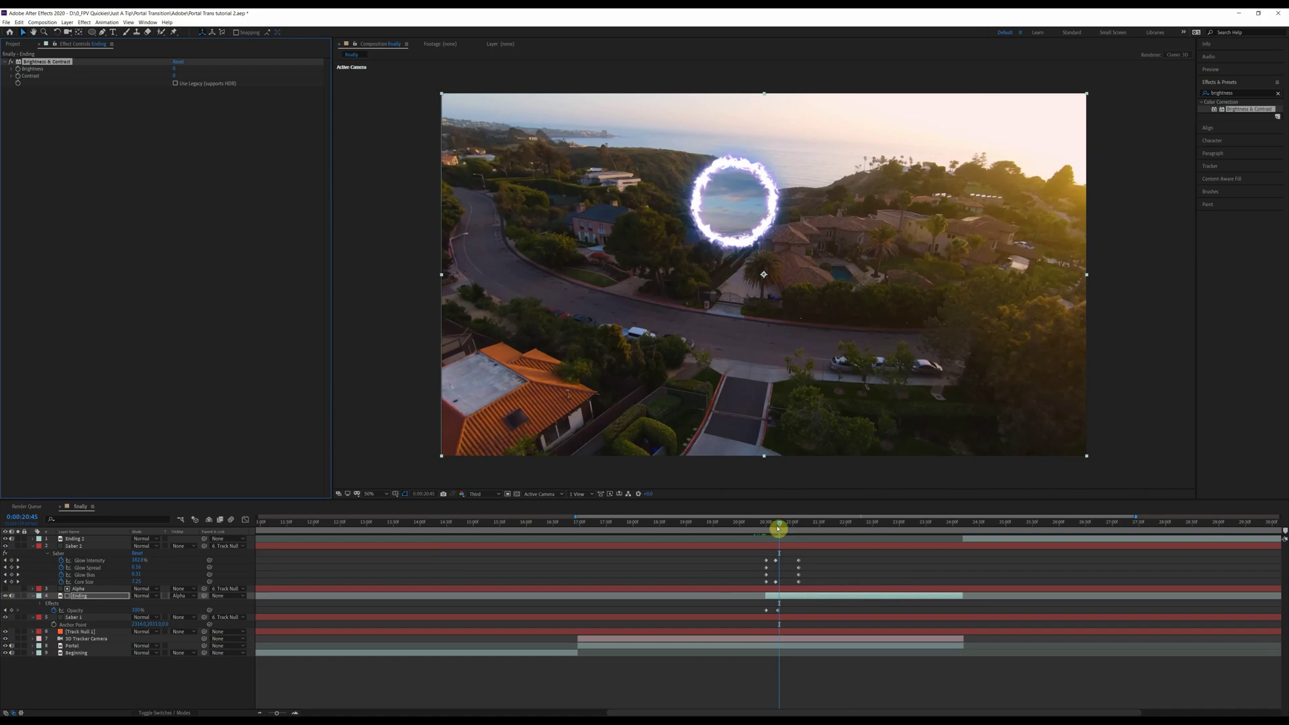
# - Add starting keyframes for Brightness and Contrast on the Ending layer at its first opacity keyframe, 0:00:20:30
pyautogui.moveTo(779, 524); pyautogui.dragTo(768, 524)
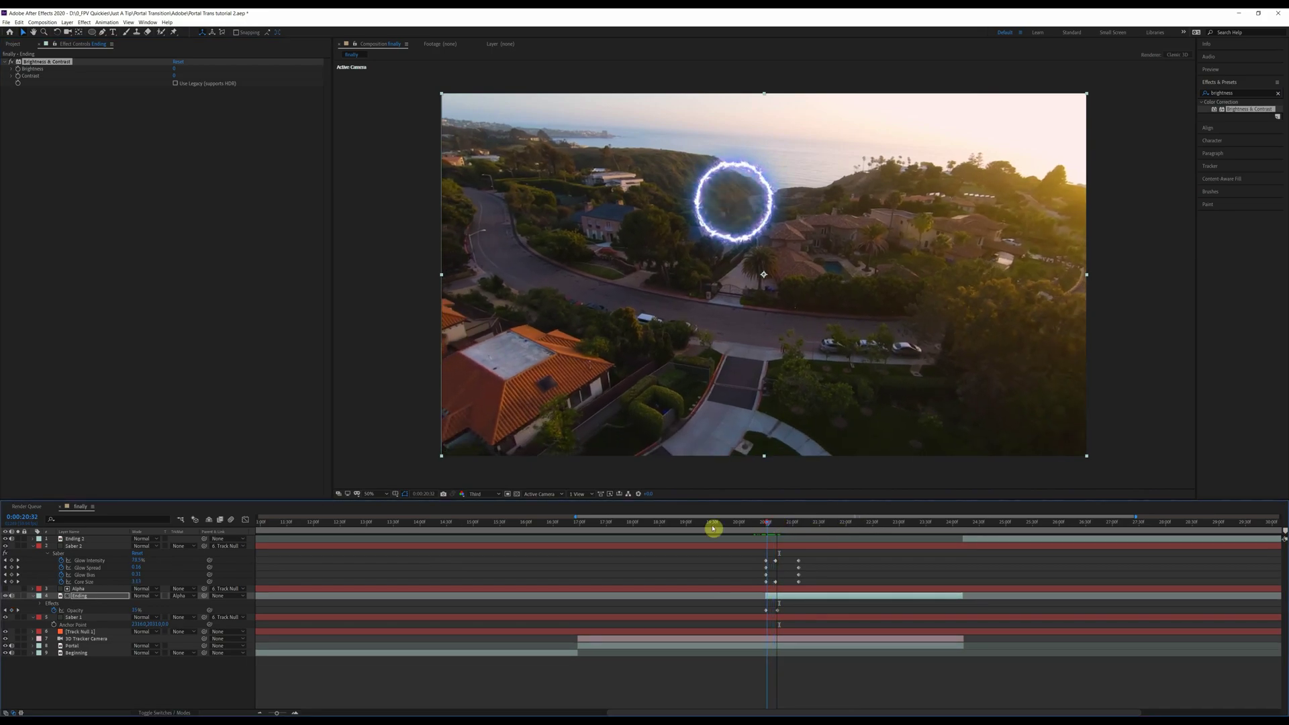
pyautogui.click(5, 610)
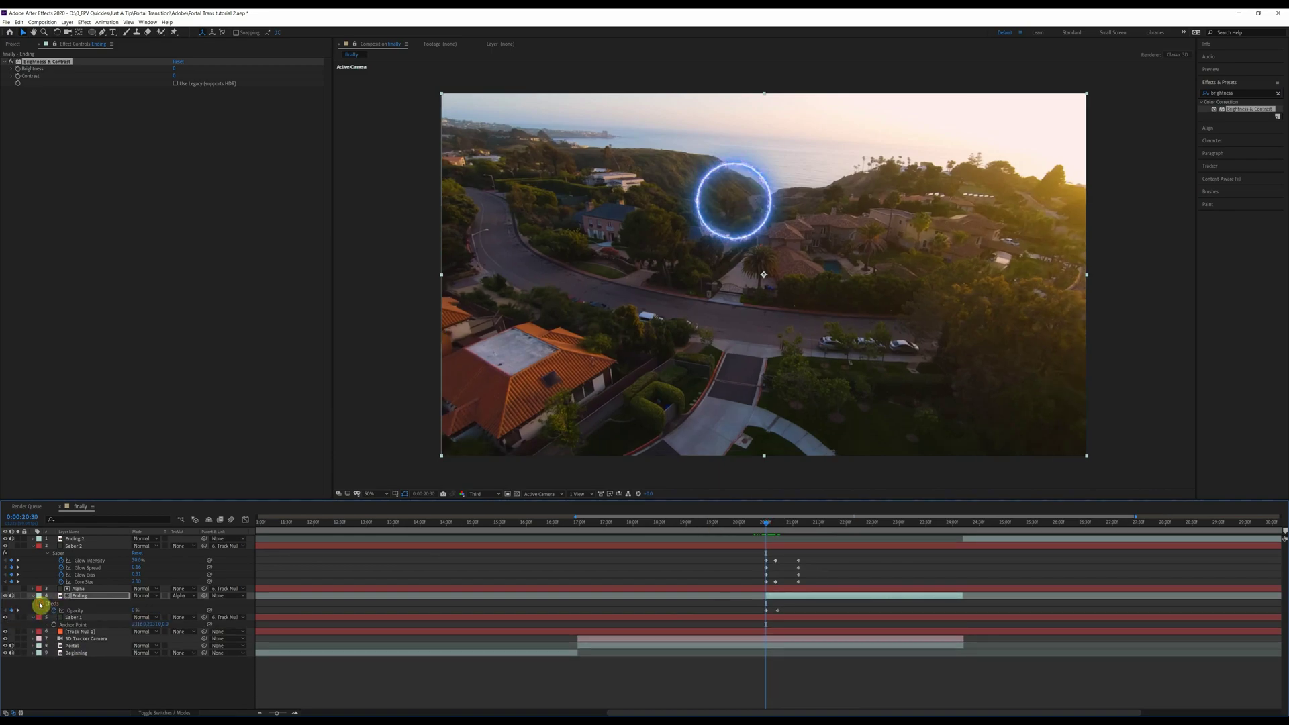
pyautogui.click(41, 603)
pyautogui.click(48, 610)
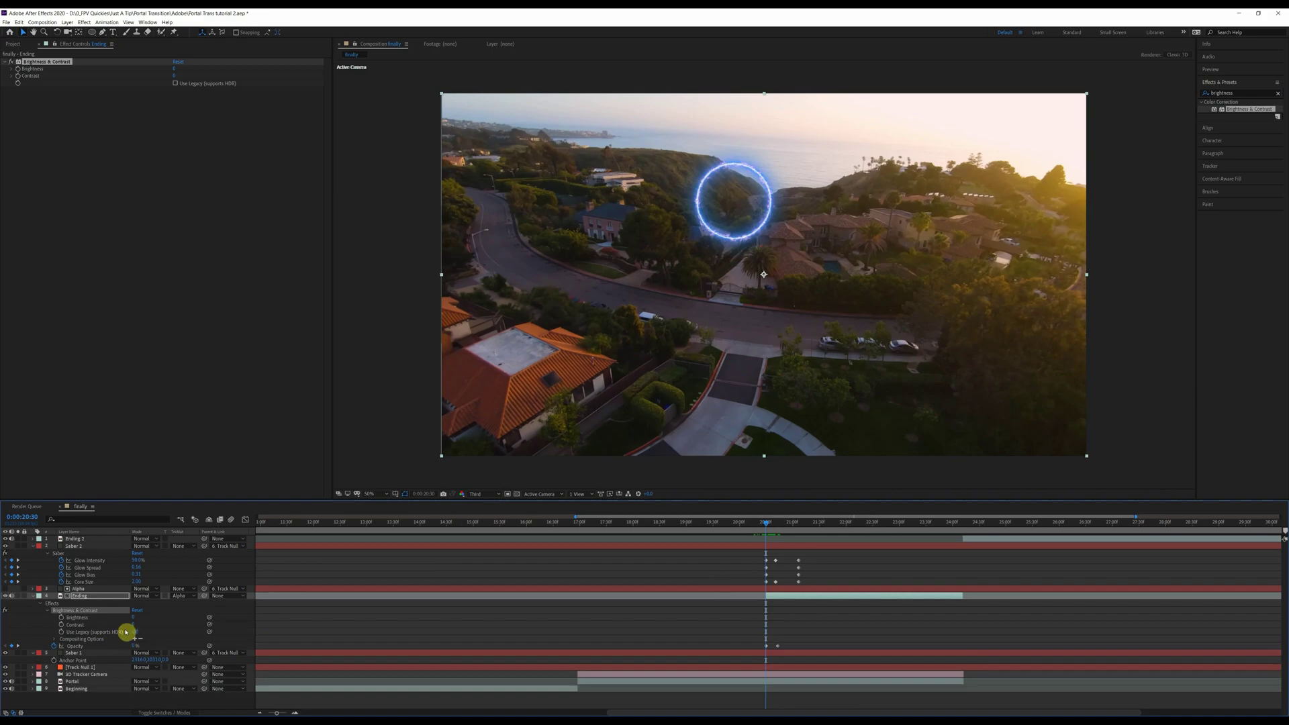
pyautogui.click(61, 617)
pyautogui.click(61, 625)
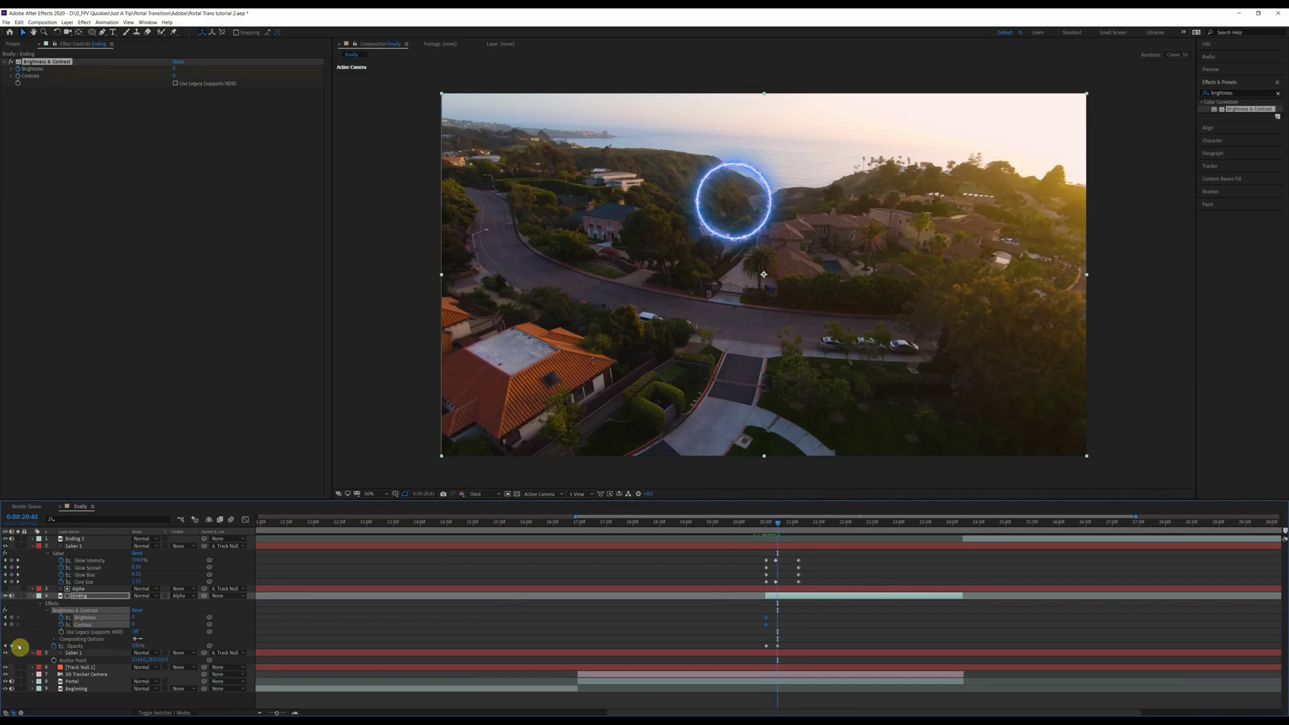
# - At the Ending layer's second opacity keyframe, raise Brightness and Contrast strongly to create a white flash inside the ring
pyautogui.click(12, 646)
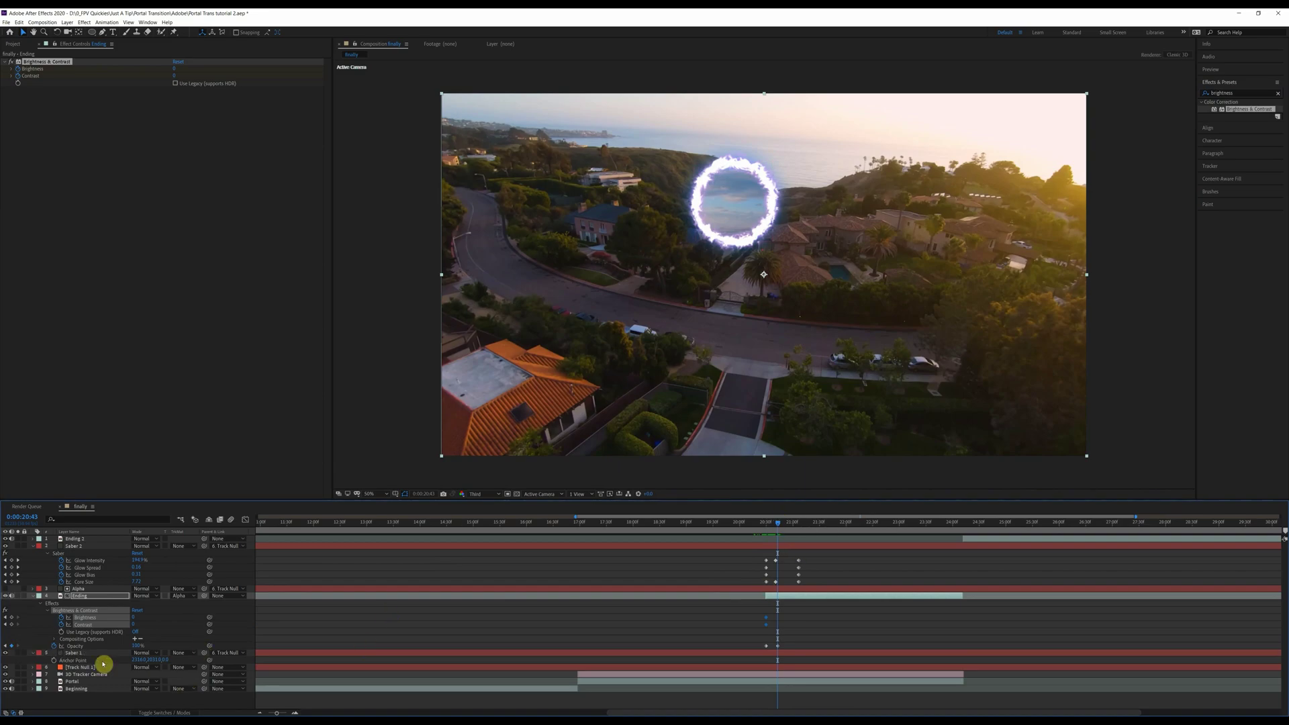
pyautogui.moveTo(134, 619); pyautogui.dragTo(466, 635)
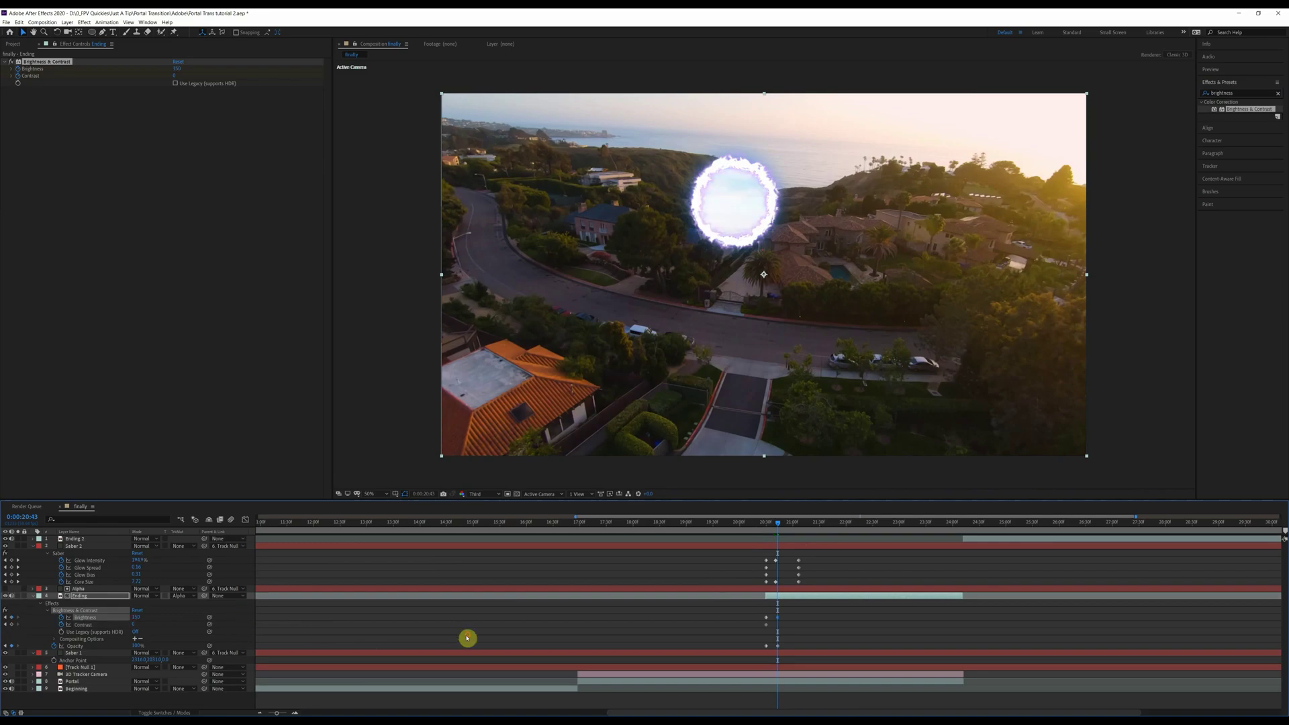
pyautogui.click(136, 625)
pyautogui.moveTo(137, 625); pyautogui.dragTo(859, 632)
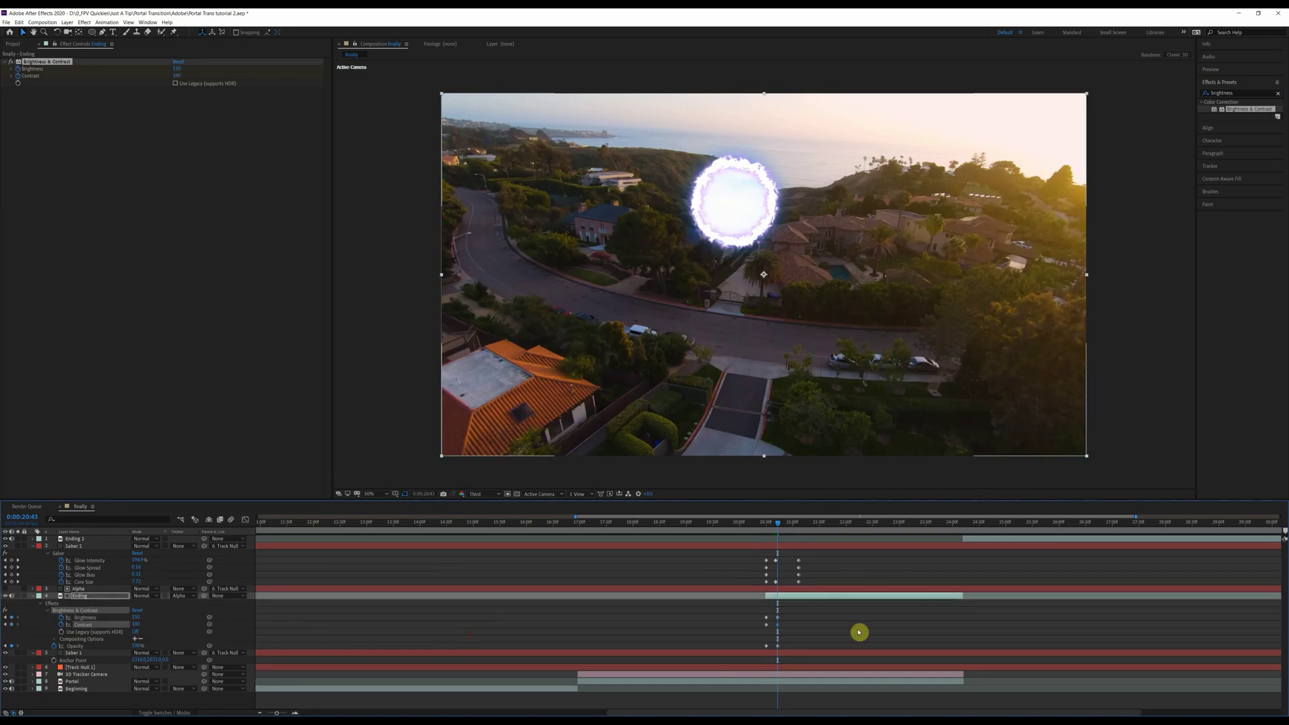
# - Reset Brightness & Contrast to its default values at 0:00:21:10 and preview the flash
pyautogui.moveTo(777, 526); pyautogui.dragTo(802, 527)
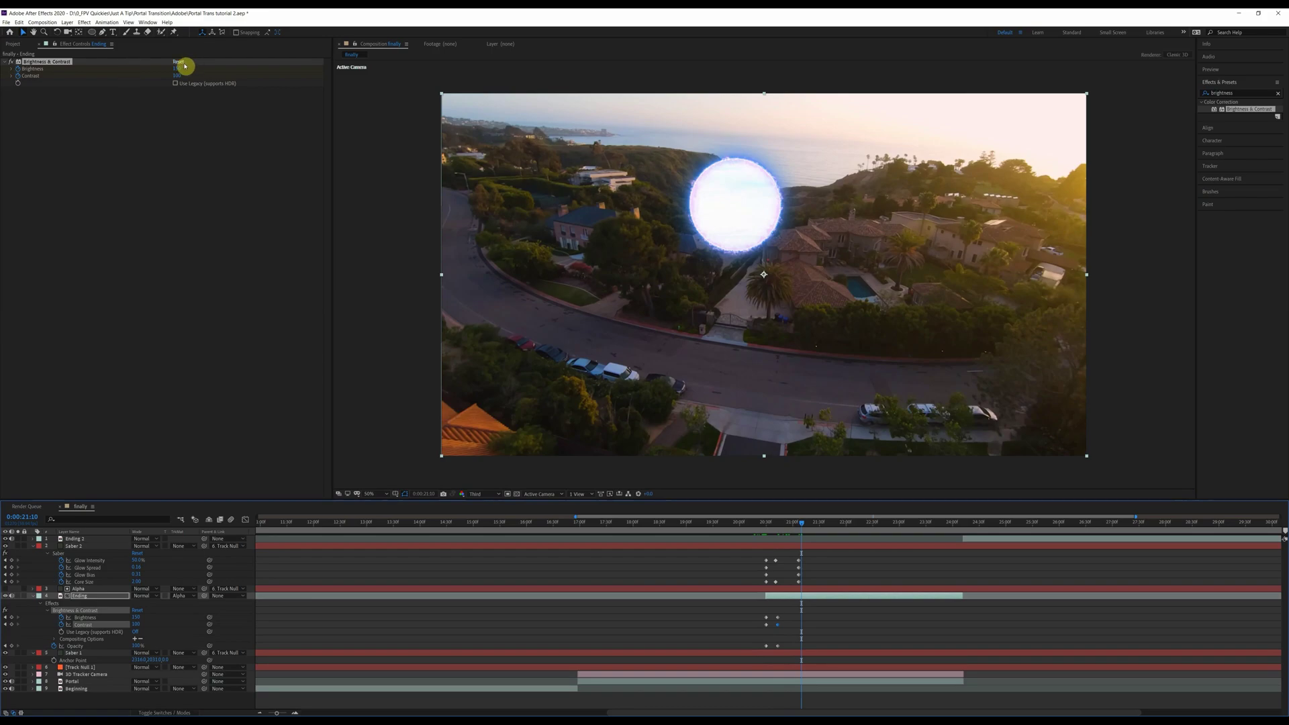
pyautogui.click(178, 61)
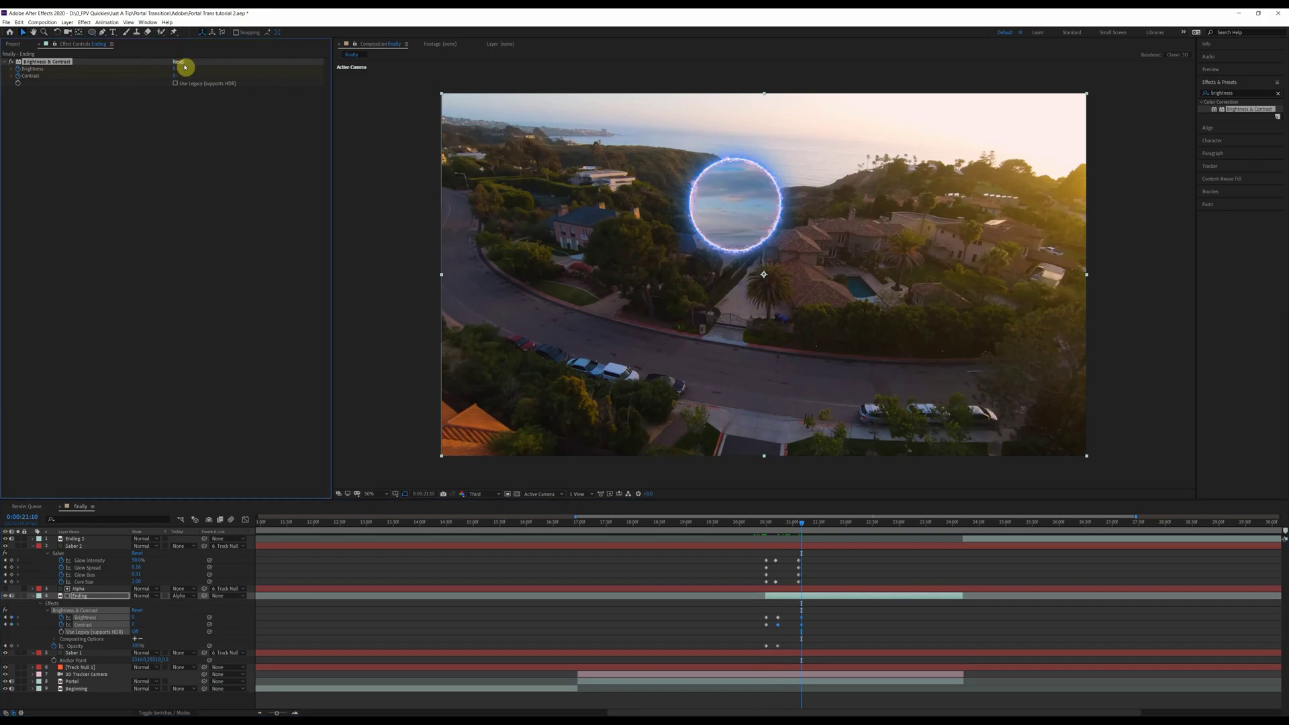
pyautogui.click(764, 524)
pyautogui.moveTo(764, 523); pyautogui.dragTo(761, 524)
pyautogui.click(794, 566)
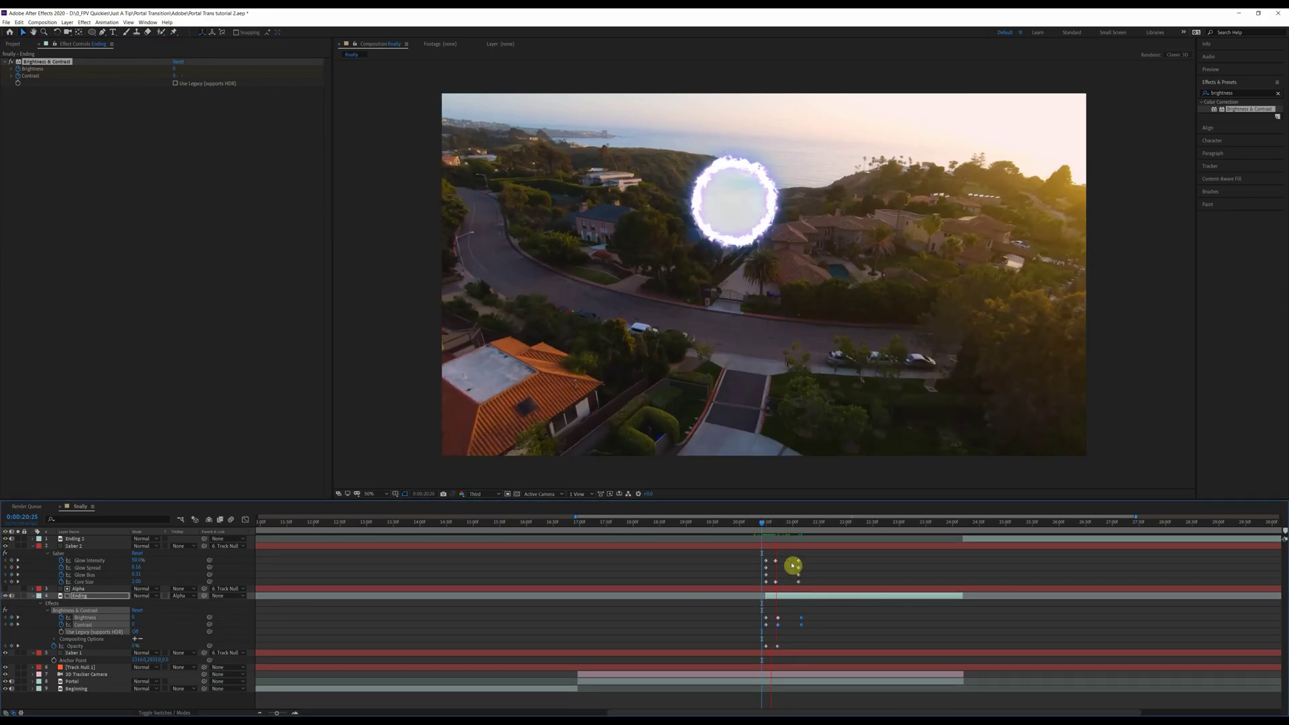
pyautogui.click(800, 545)
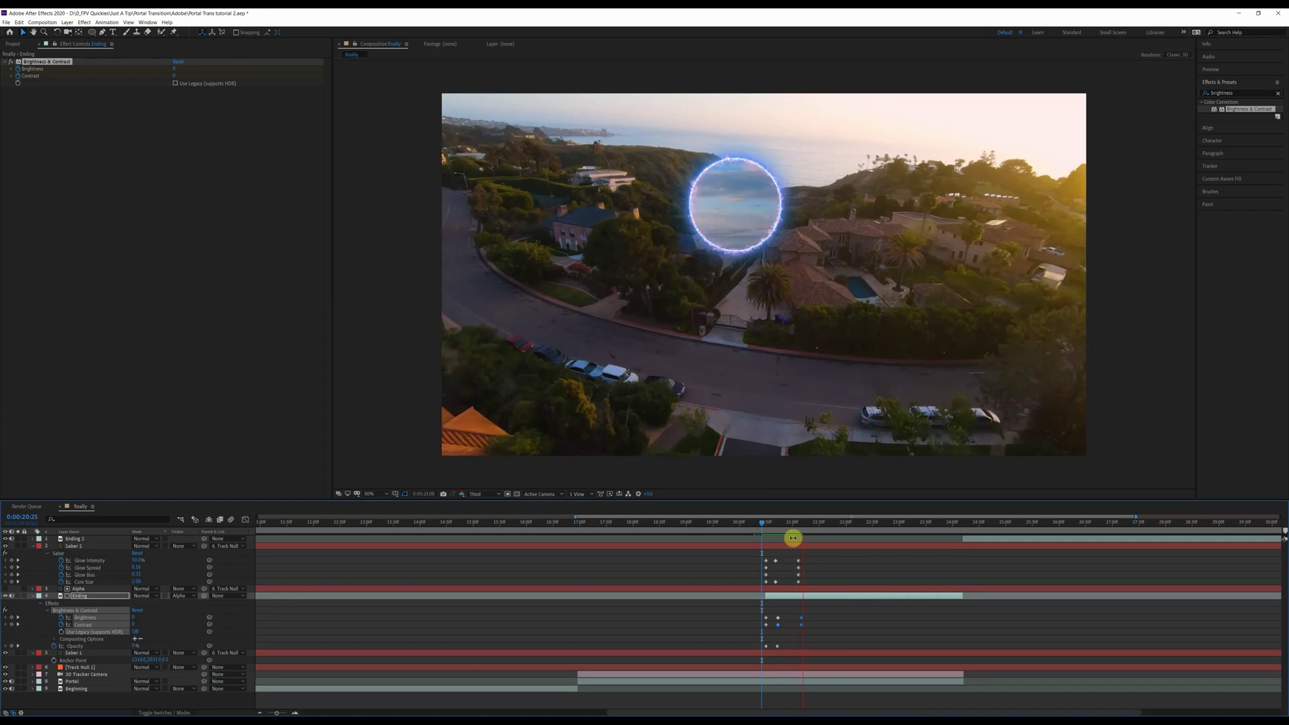
# - Play back the portal from 0:00:20:30 and check how the ring looks early in the Portal clip, around 0:00:17:40
pyautogui.click(865, 524)
pyautogui.click(800, 525)
pyautogui.moveTo(799, 526); pyautogui.dragTo(799, 526)
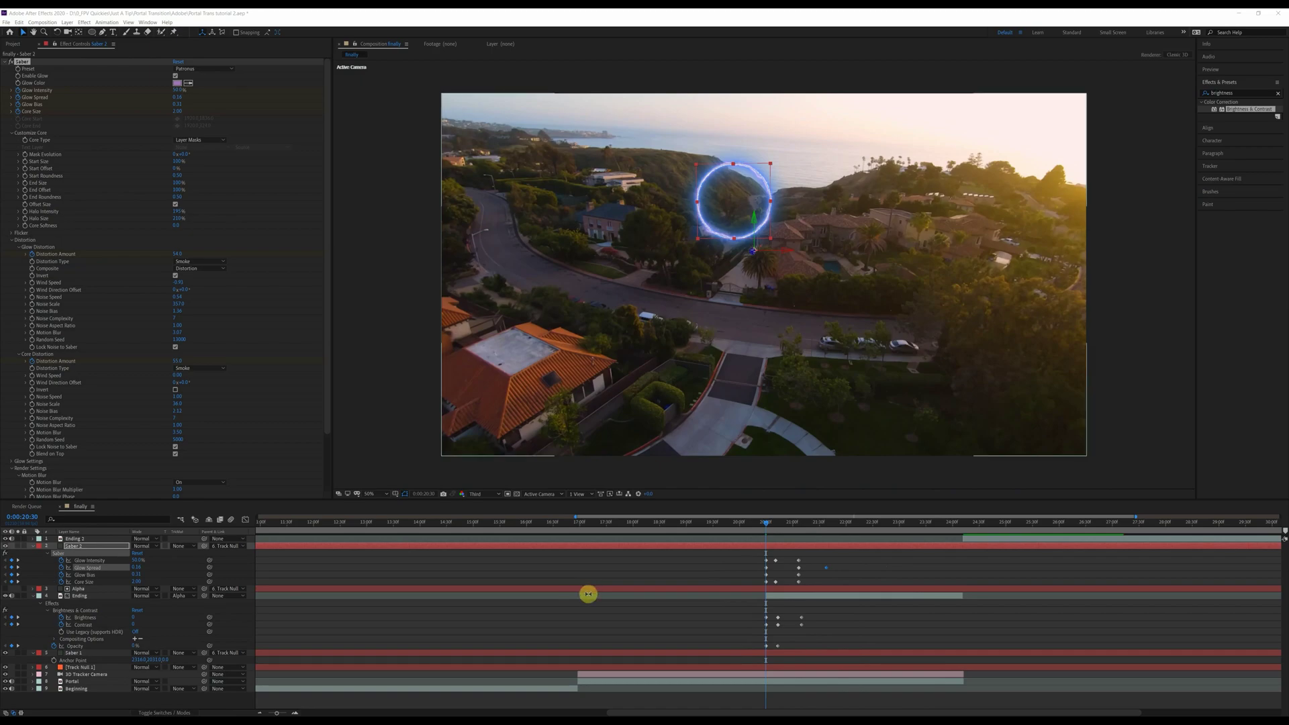
pyautogui.click(803, 562)
pyautogui.press('space')
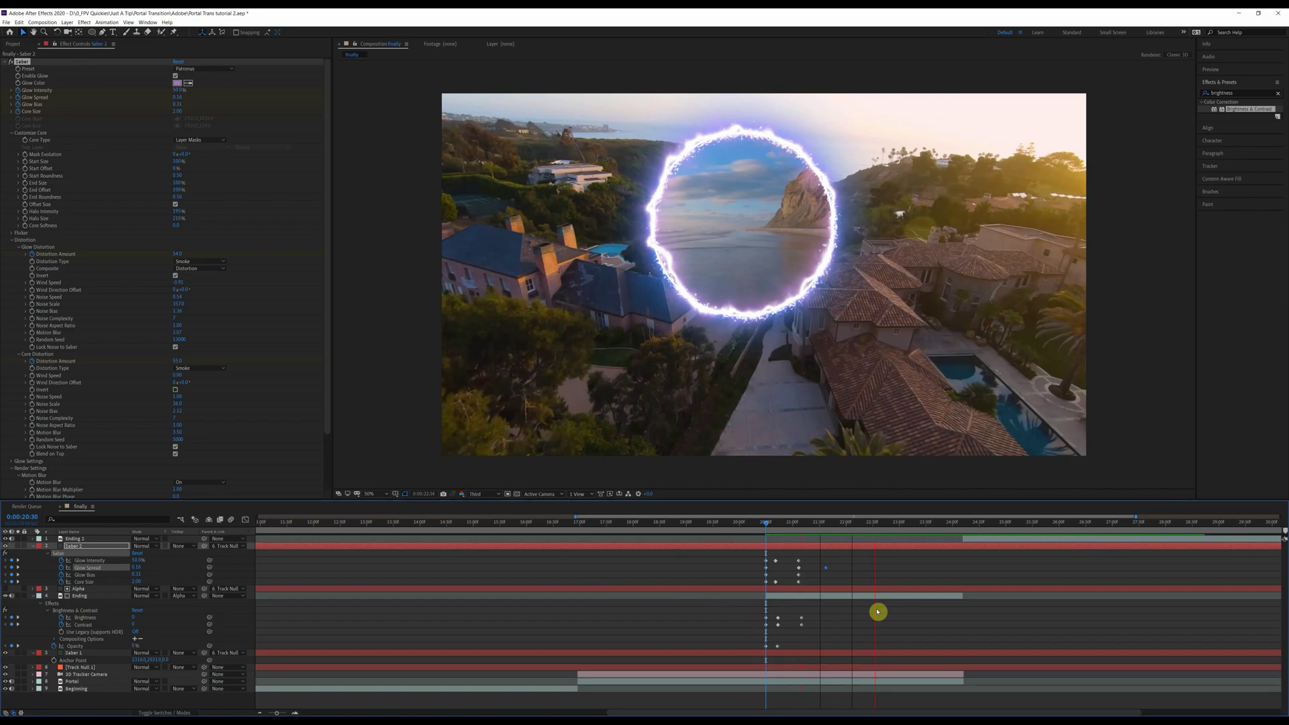
pyautogui.click(757, 527)
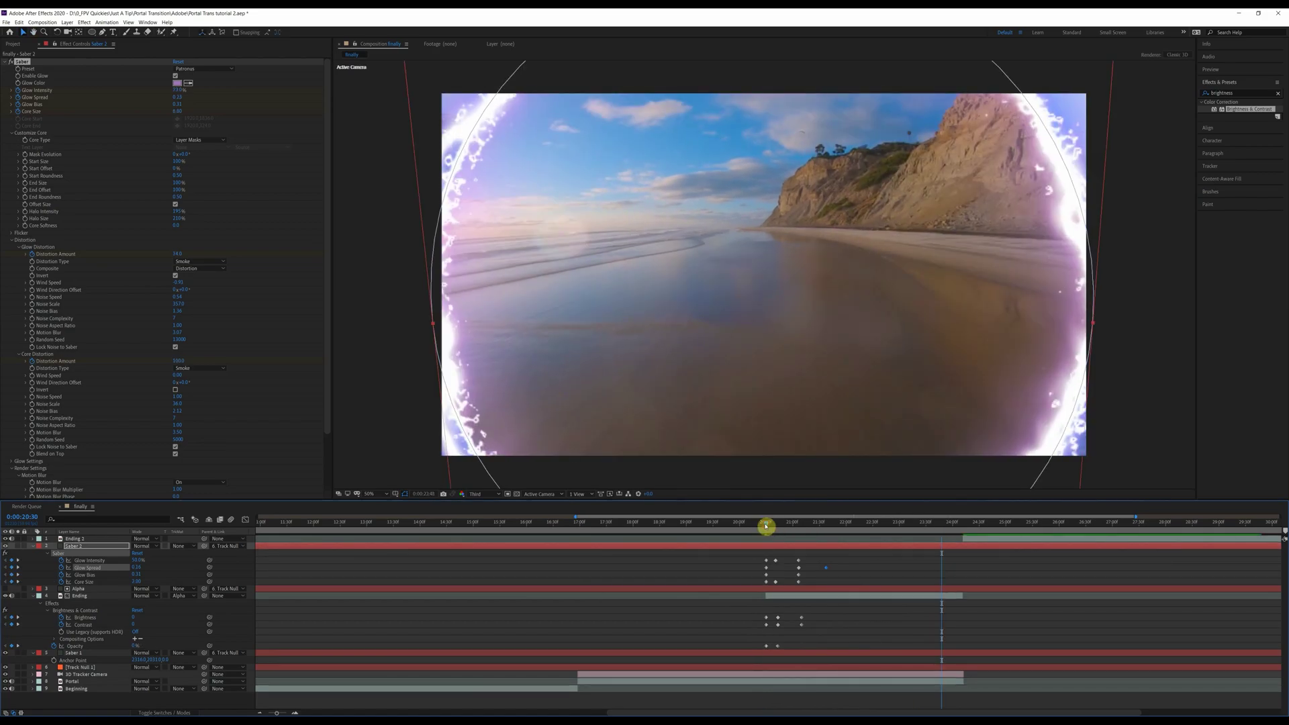
pyautogui.moveTo(739, 526); pyautogui.dragTo(610, 538)
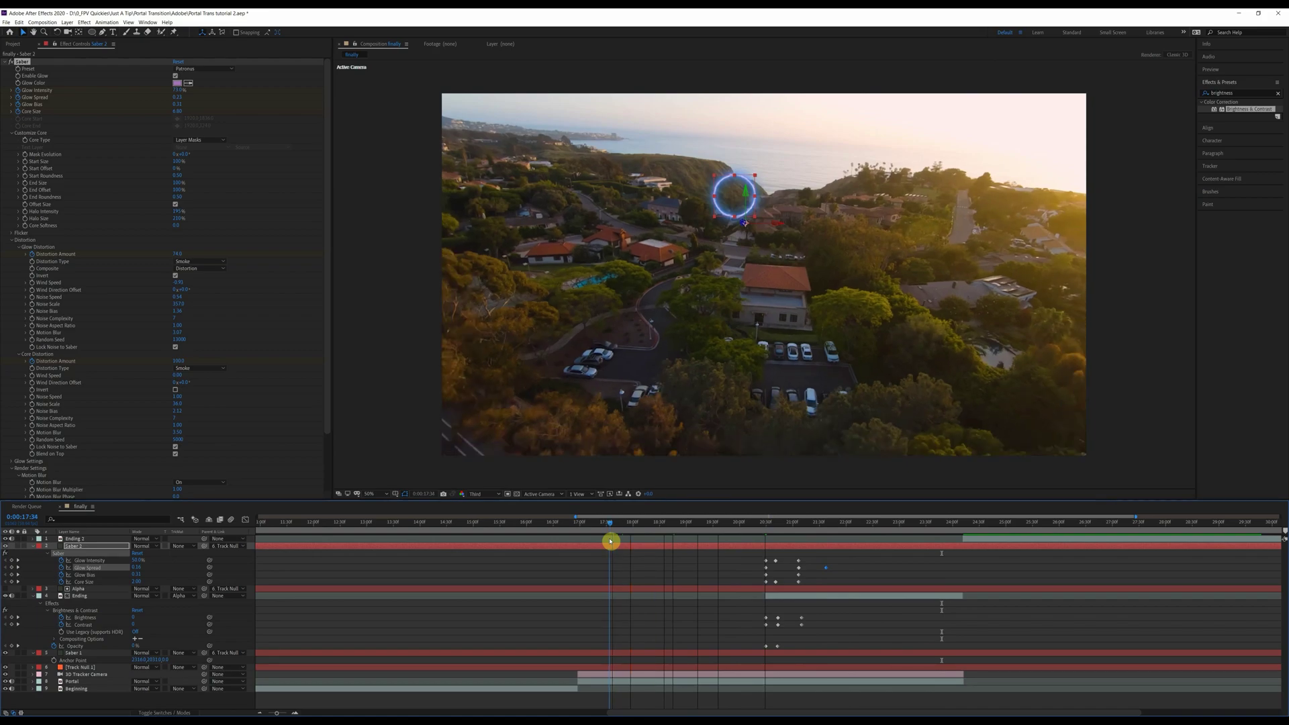
pyautogui.click(615, 526)
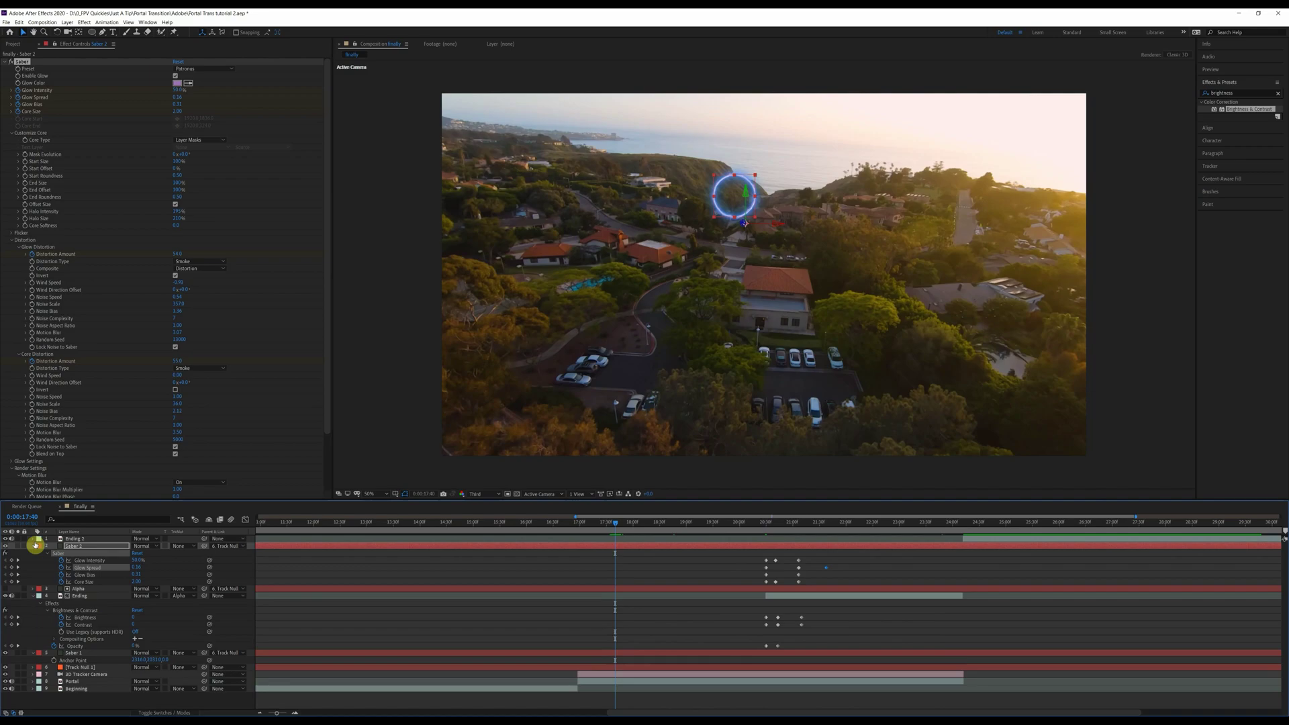
# - Collapse the Saber 2 and Ending properties, and keyframe Saber 1's Start Size, Start Offset and Start Roundness at 0:00:16:59
pyautogui.click(33, 546)
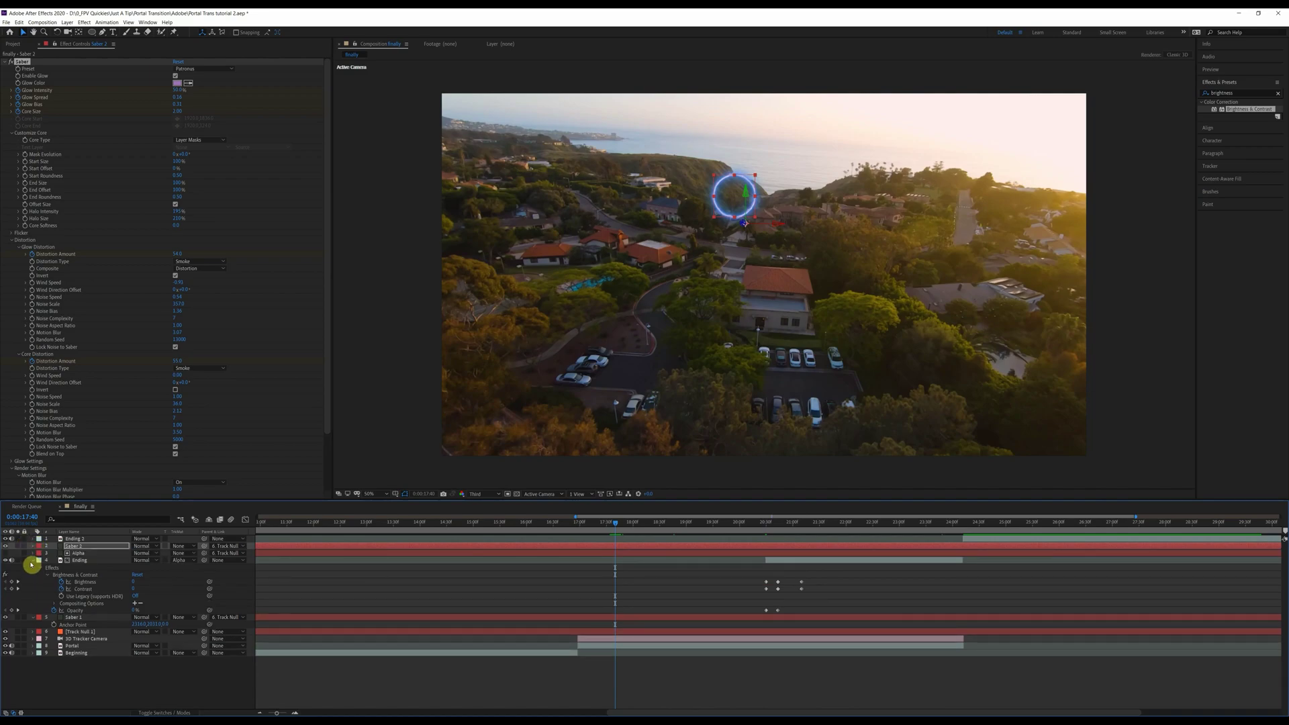
pyautogui.click(33, 560)
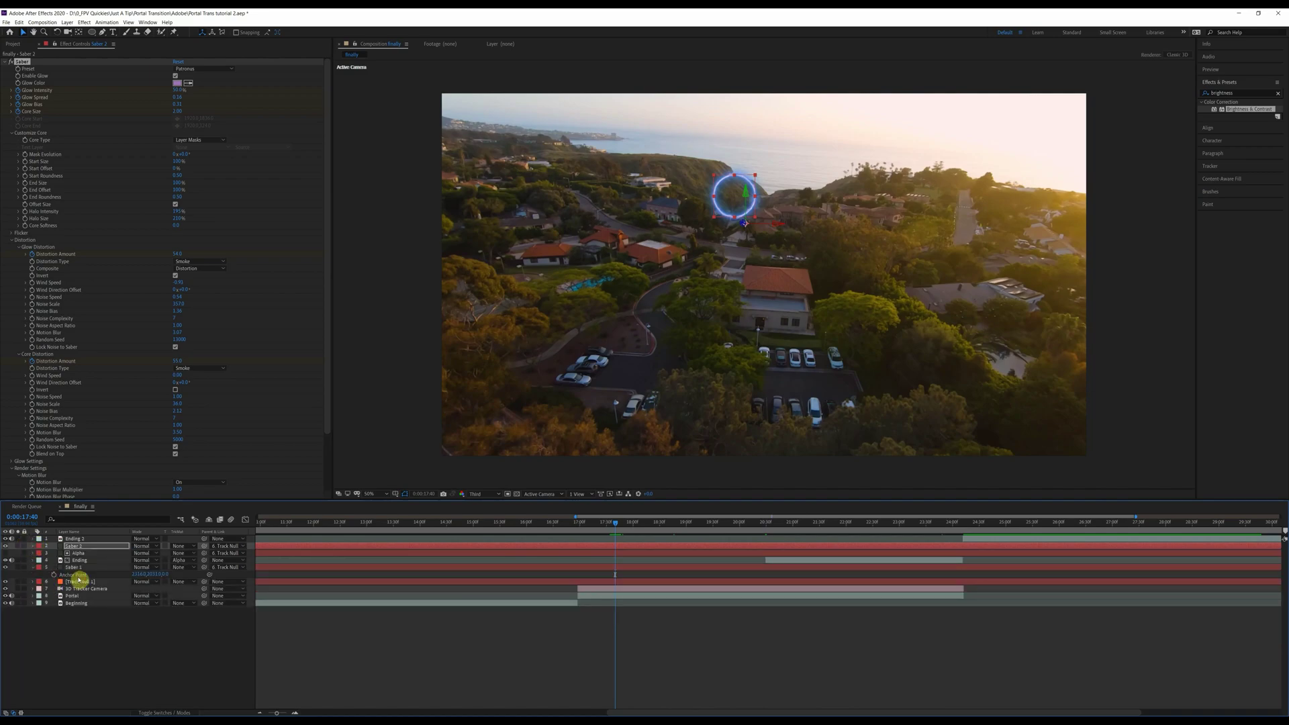
pyautogui.click(75, 567)
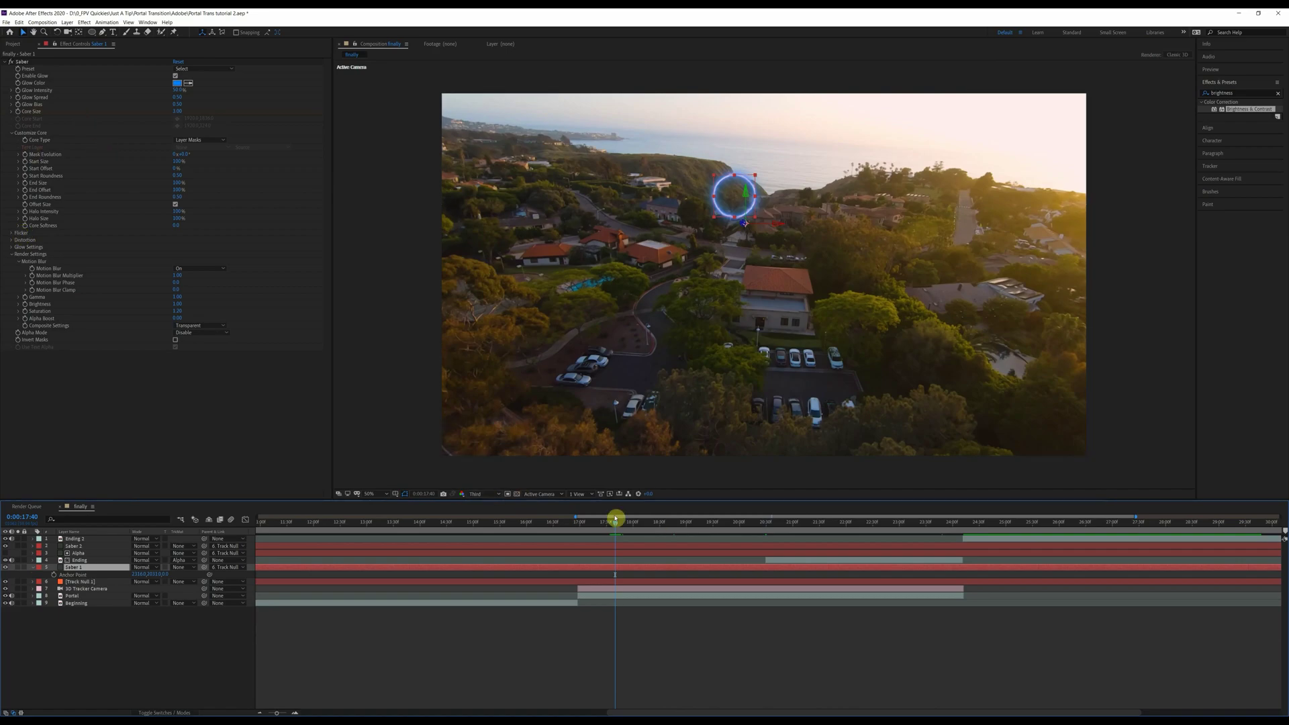
pyautogui.moveTo(599, 525); pyautogui.dragTo(579, 526)
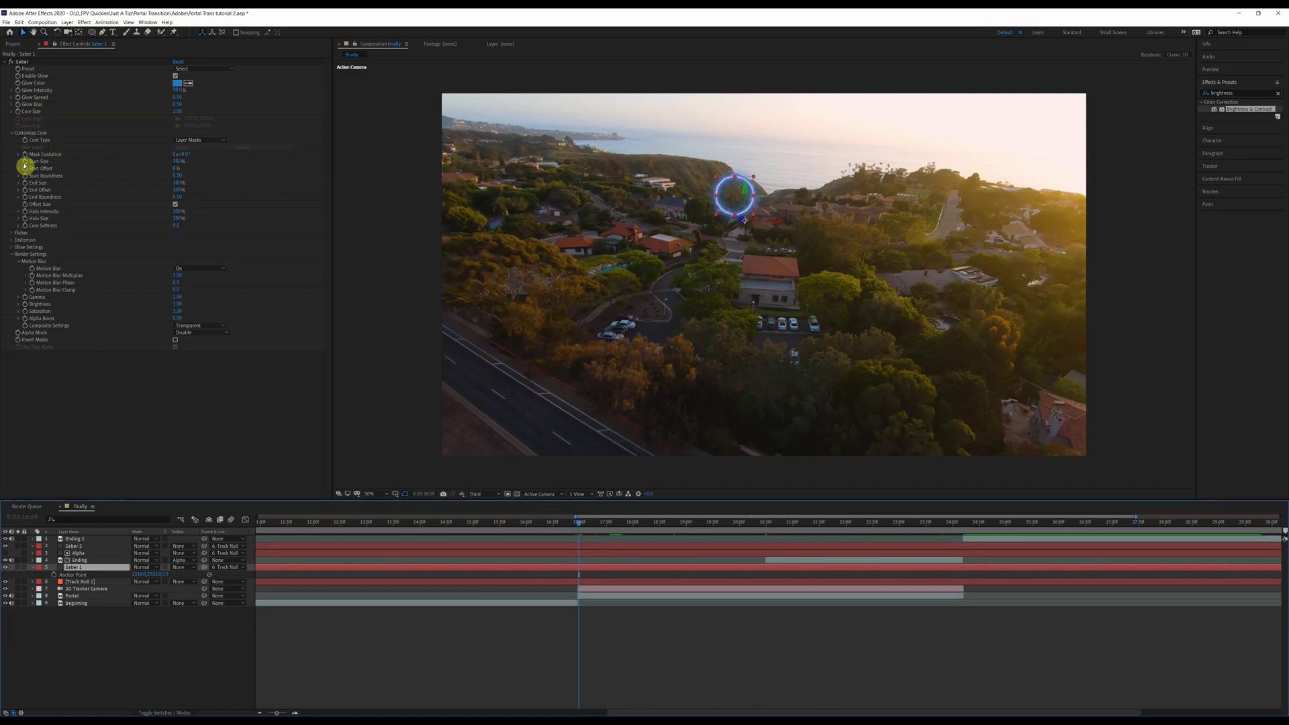
pyautogui.click(25, 165)
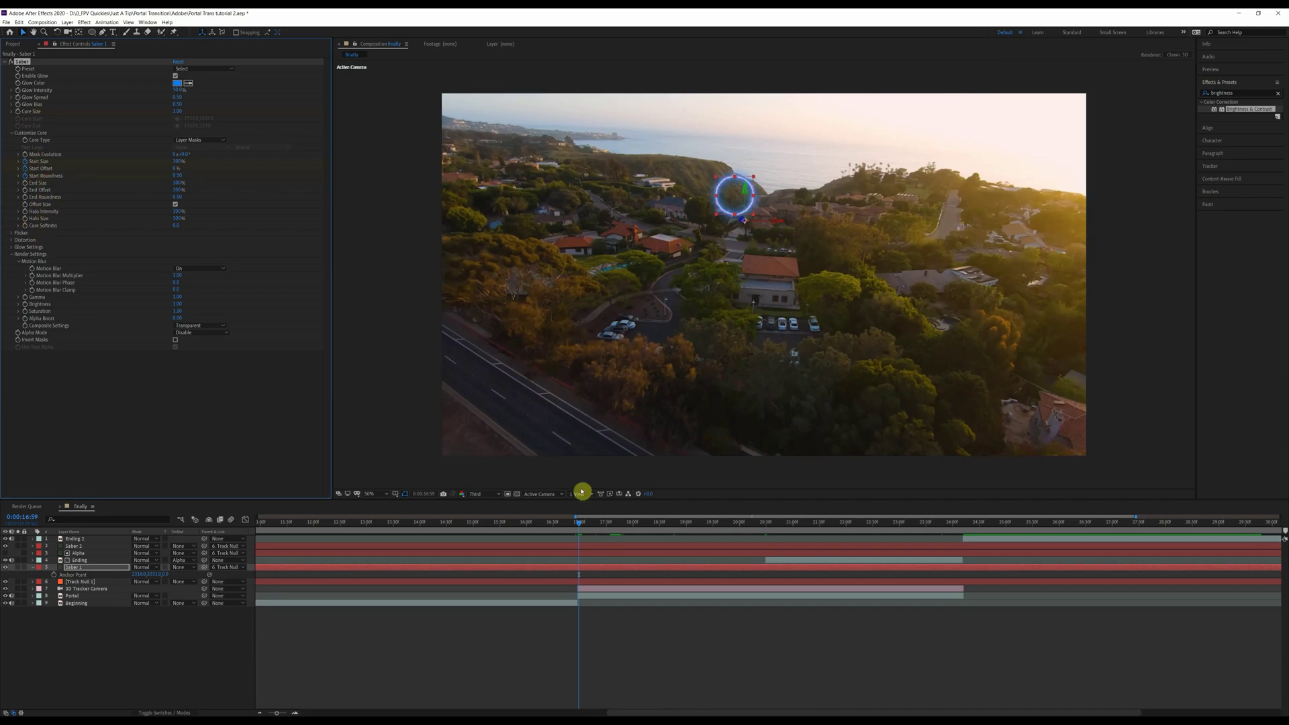
# - Add keyframes for Saber 1's Start Size, Start Offset and Start Roundness at 0:00:18:46, keeping their current values
pyautogui.moveTo(580, 523); pyautogui.dragTo(674, 531)
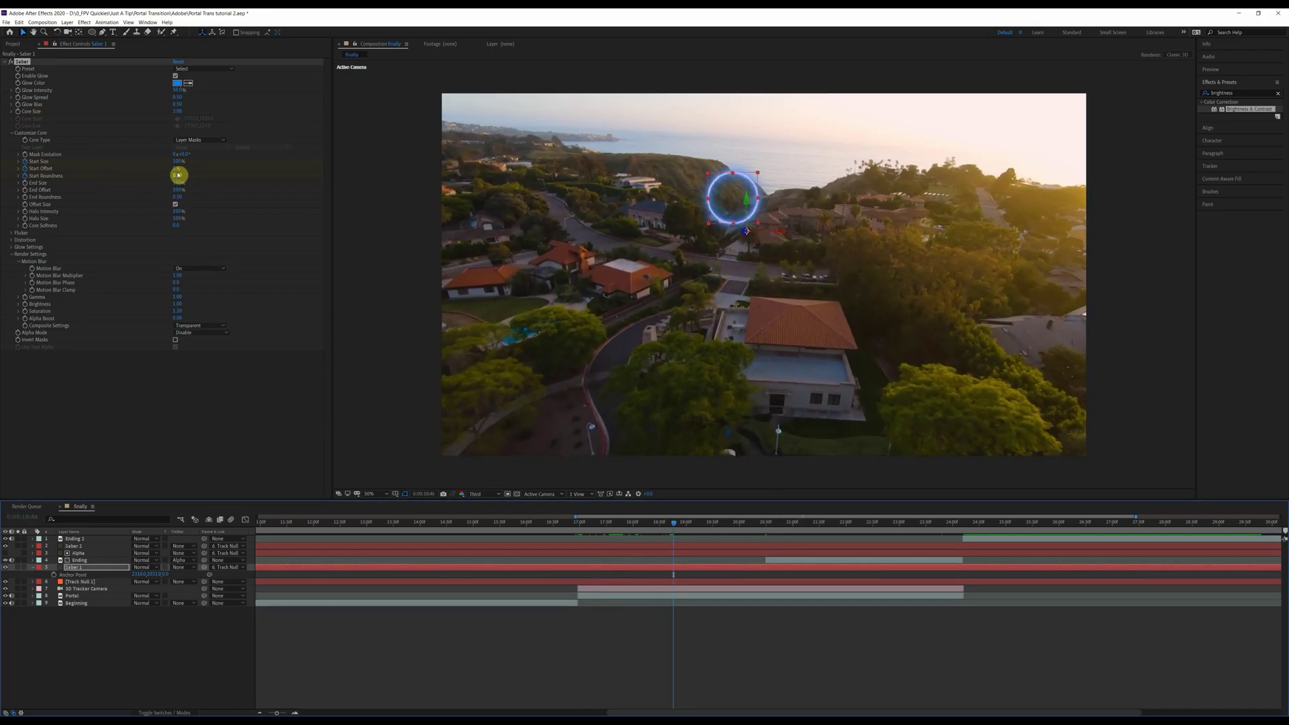
pyautogui.click(27, 164)
pyautogui.press('u')
pyautogui.click(12, 581)
pyautogui.click(11, 589)
pyautogui.click(11, 596)
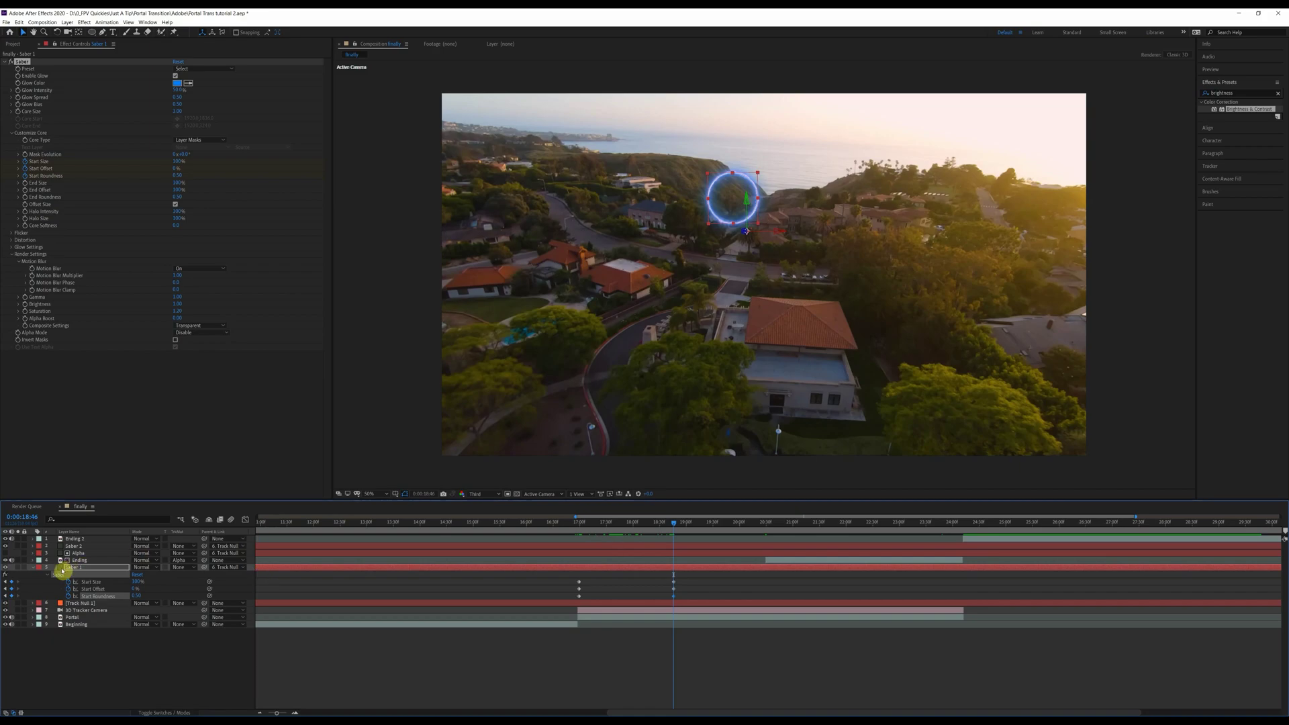
# - Back at the first keyframes of Saber 1, set Start Offset to 100% and Start Size to 0%
pyautogui.click(7, 582)
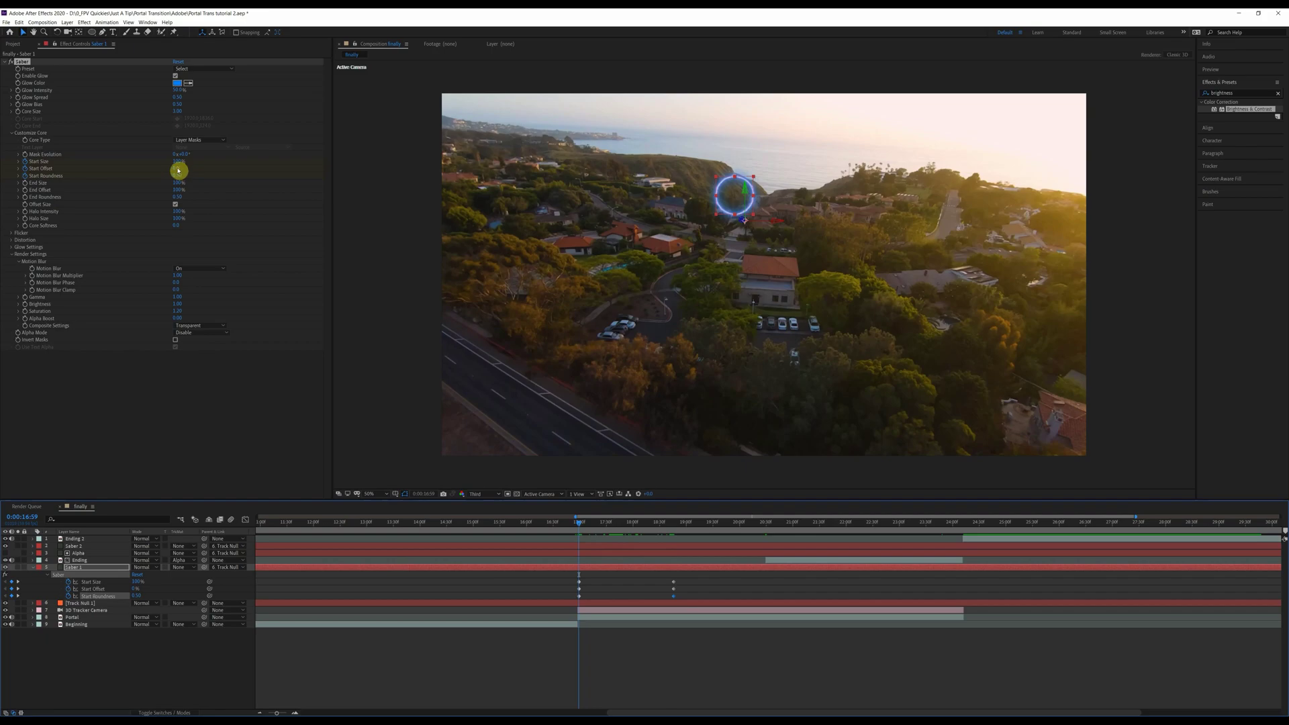
pyautogui.moveTo(176, 168); pyautogui.dragTo(202, 170)
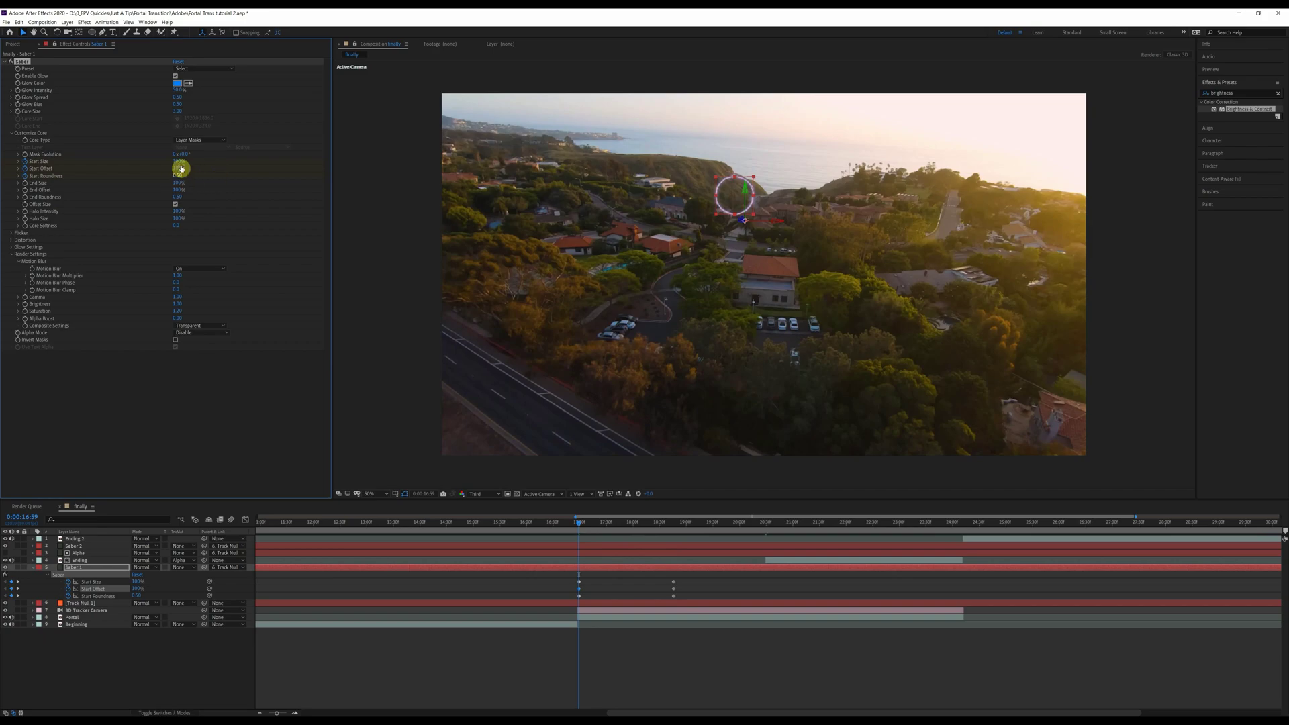
pyautogui.moveTo(176, 160); pyautogui.dragTo(154, 163)
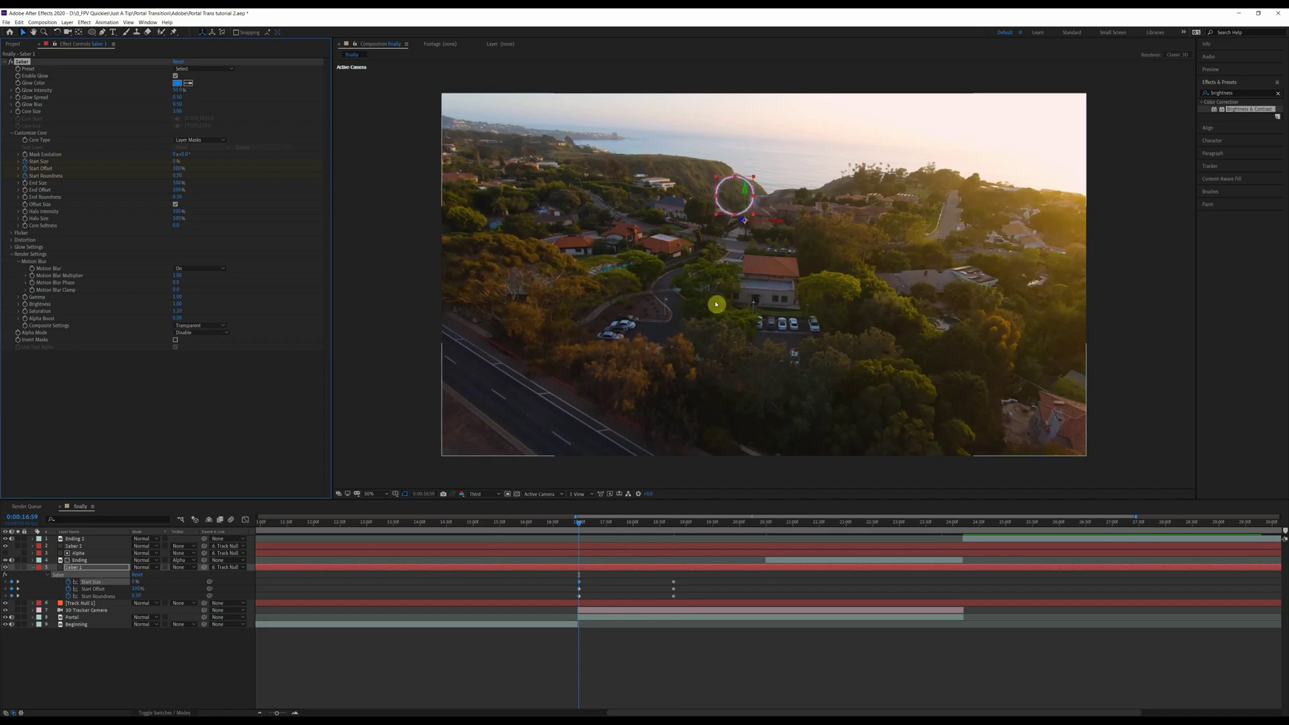
# - Trim the start of the Saber 2 layer to its first Glow Intensity keyframe at 0:00:20:30
pyautogui.click(74, 546)
pyautogui.press('u')
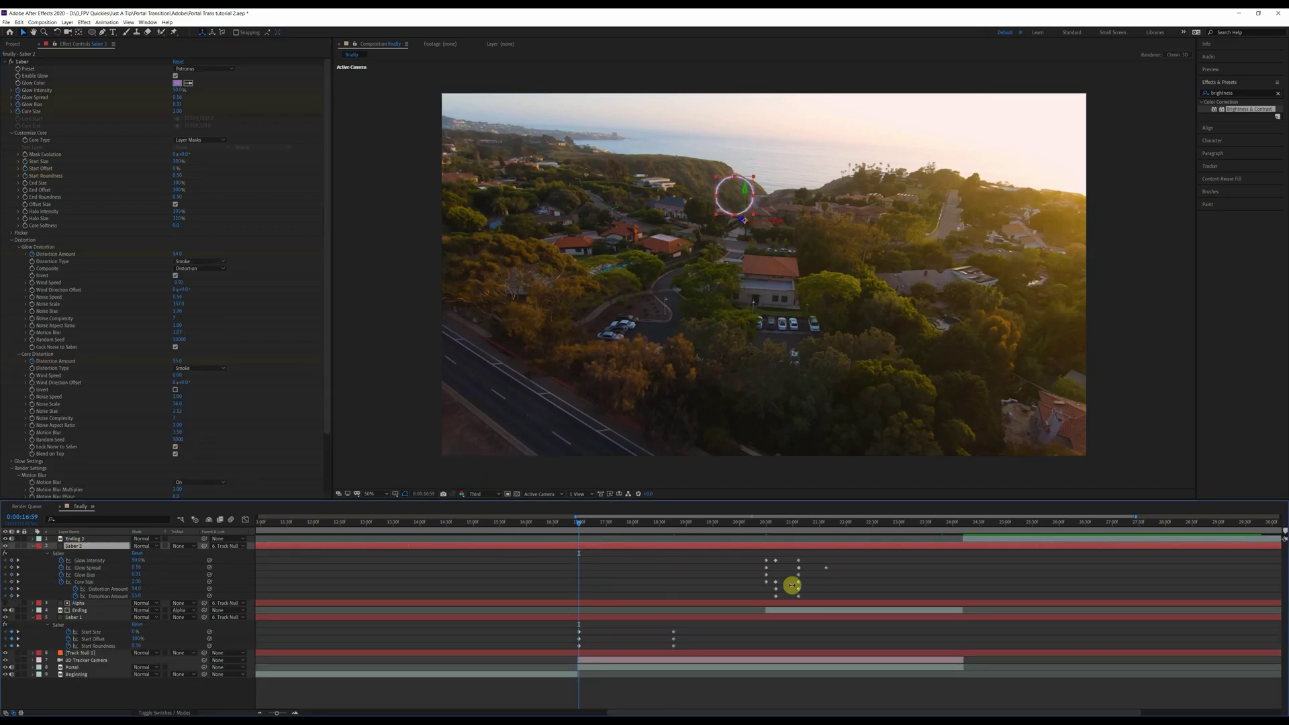
pyautogui.moveTo(758, 524); pyautogui.dragTo(766, 525)
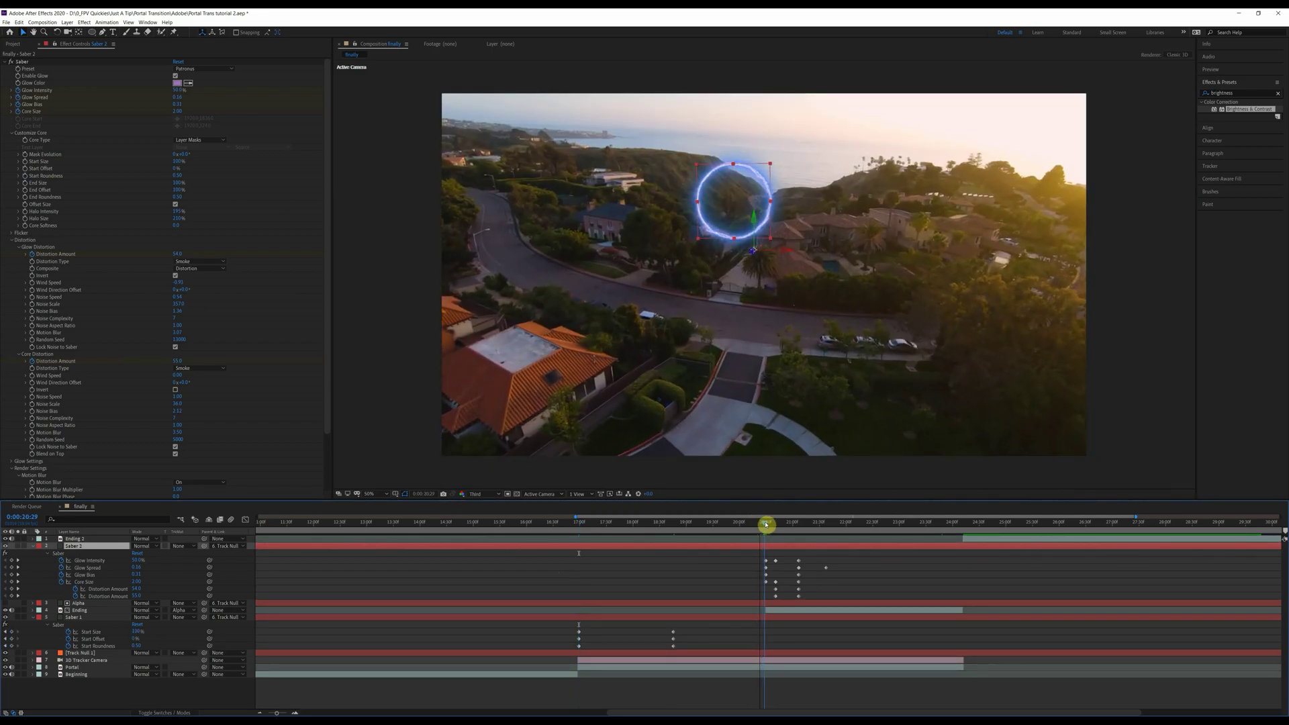
pyautogui.click(18, 561)
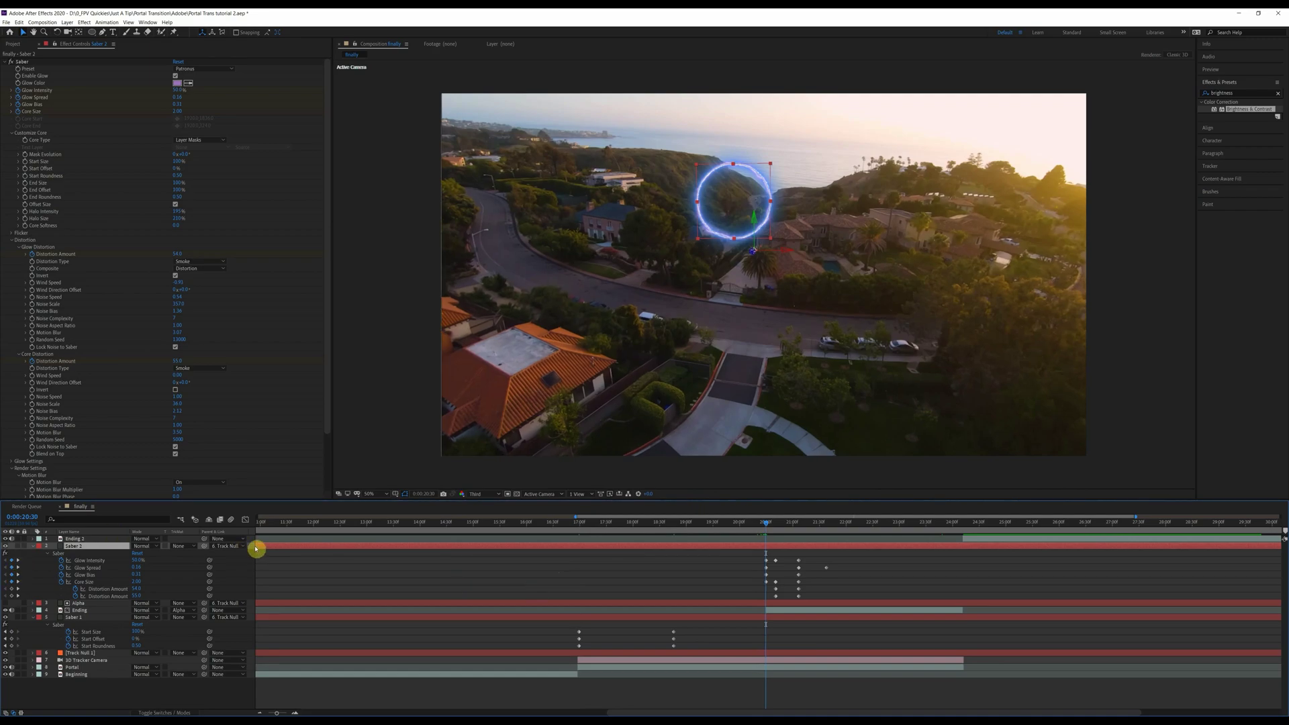
pyautogui.moveTo(276, 712); pyautogui.dragTo(261, 713)
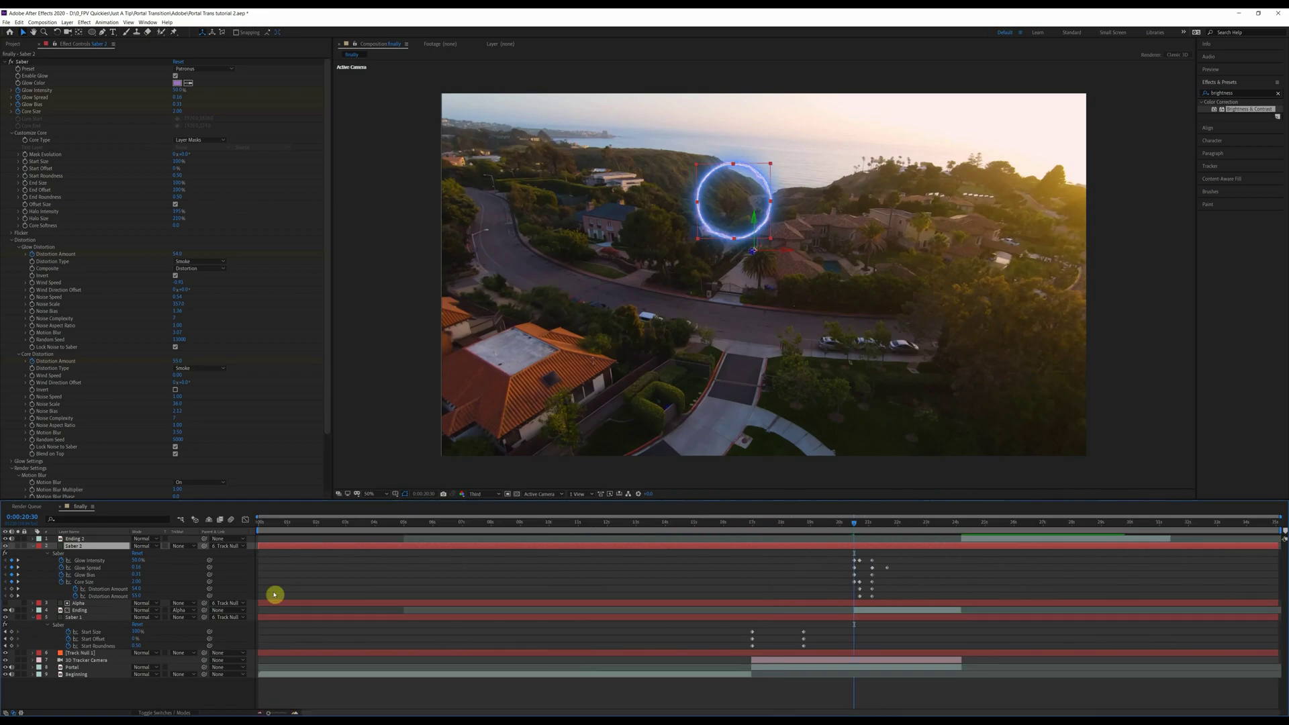
pyautogui.moveTo(259, 545); pyautogui.dragTo(848, 554)
pyautogui.click(826, 522)
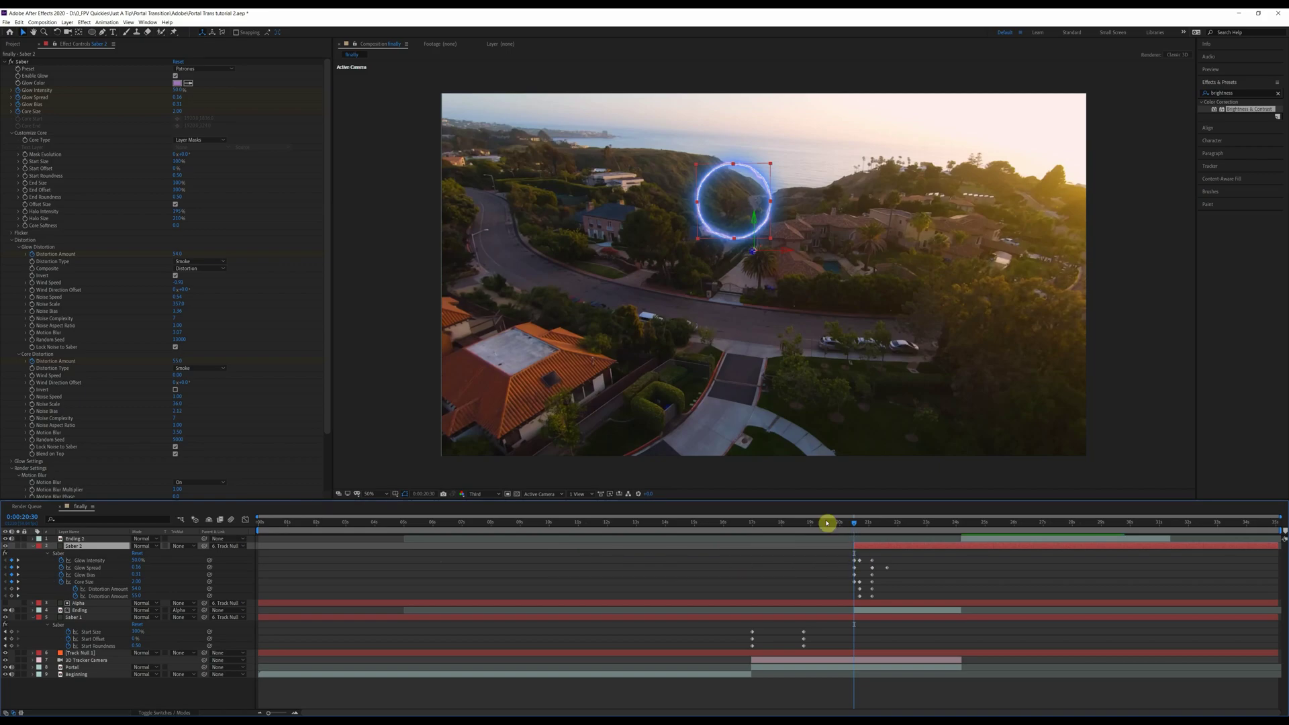
# - Remove the Start Roundness keyframes from Saber 1, adjust its constant Start Roundness value, and preview the ring drawing on
pyautogui.moveTo(826, 522); pyautogui.dragTo(789, 519)
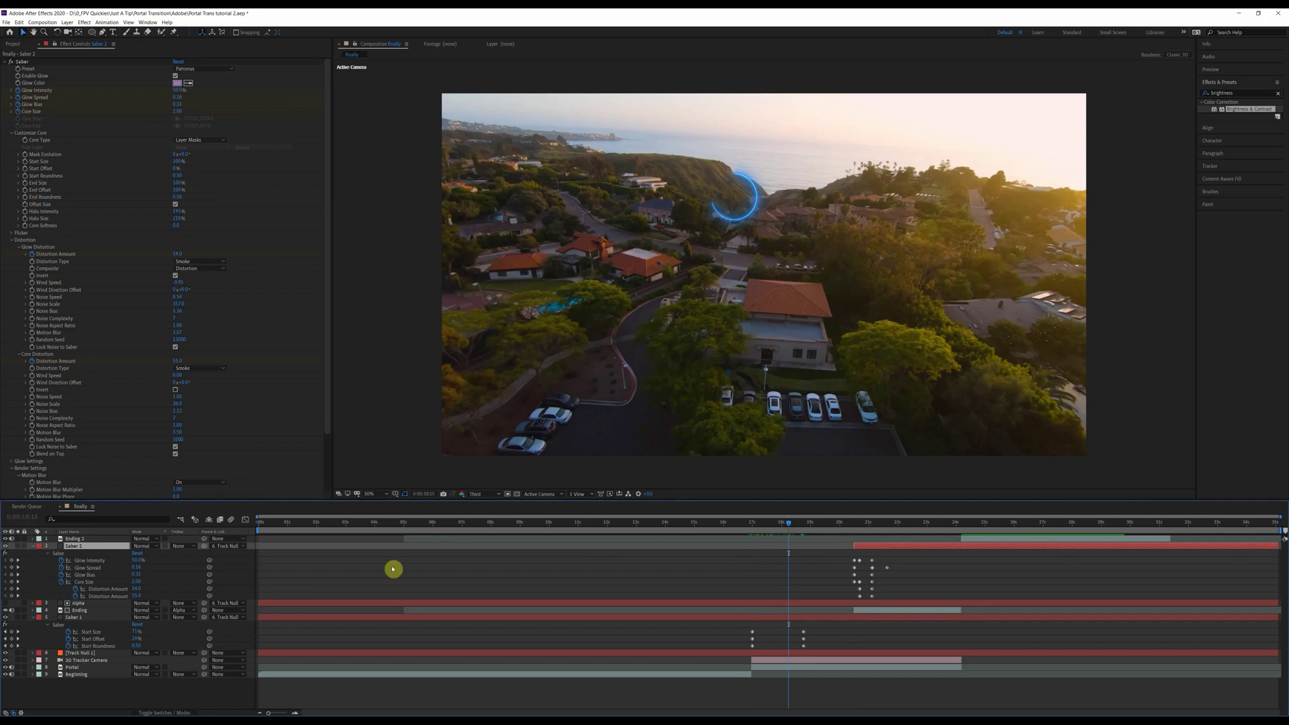
pyautogui.click(78, 617)
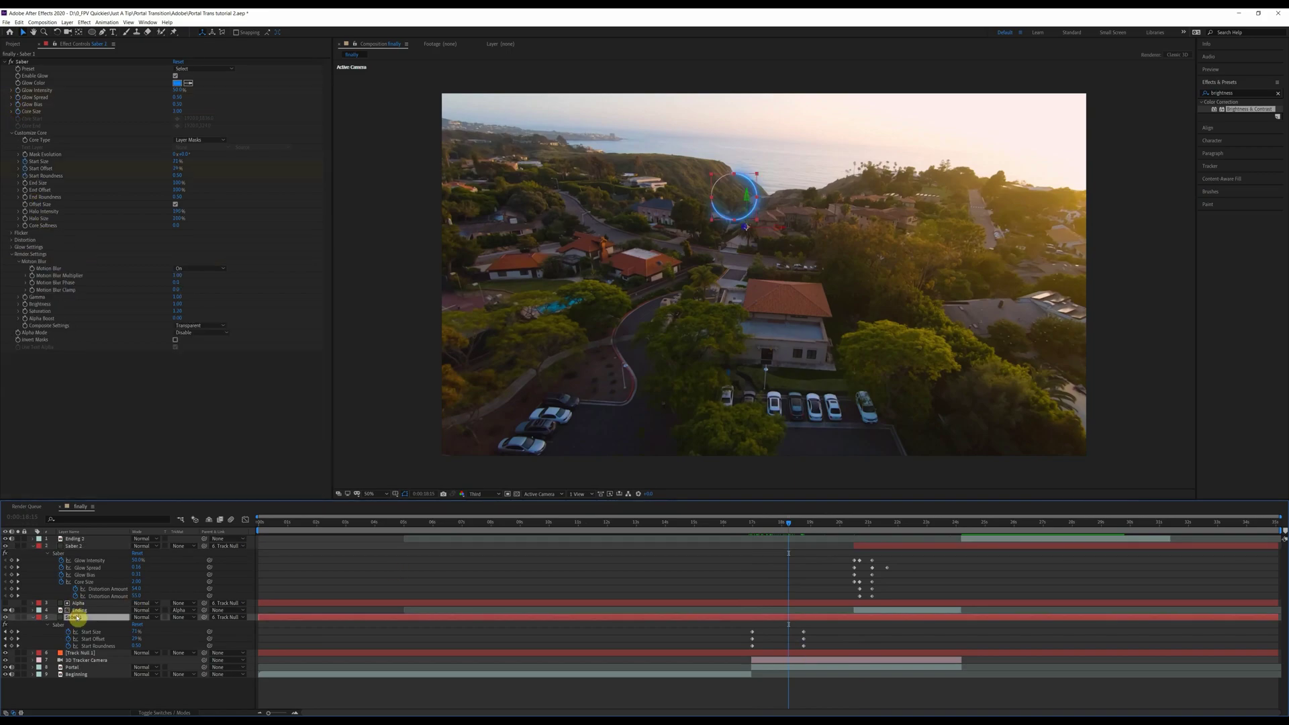
pyautogui.click(25, 177)
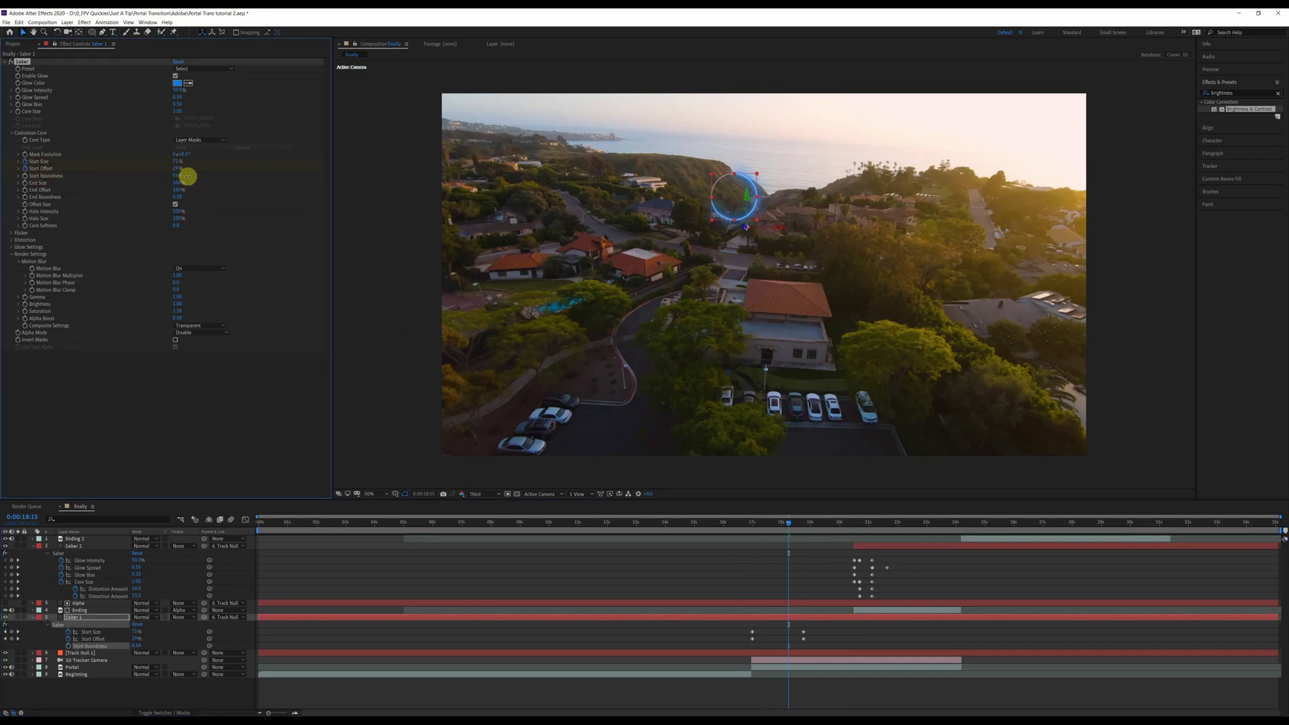
pyautogui.moveTo(219, 178); pyautogui.dragTo(182, 183)
pyautogui.moveTo(778, 528); pyautogui.dragTo(772, 527)
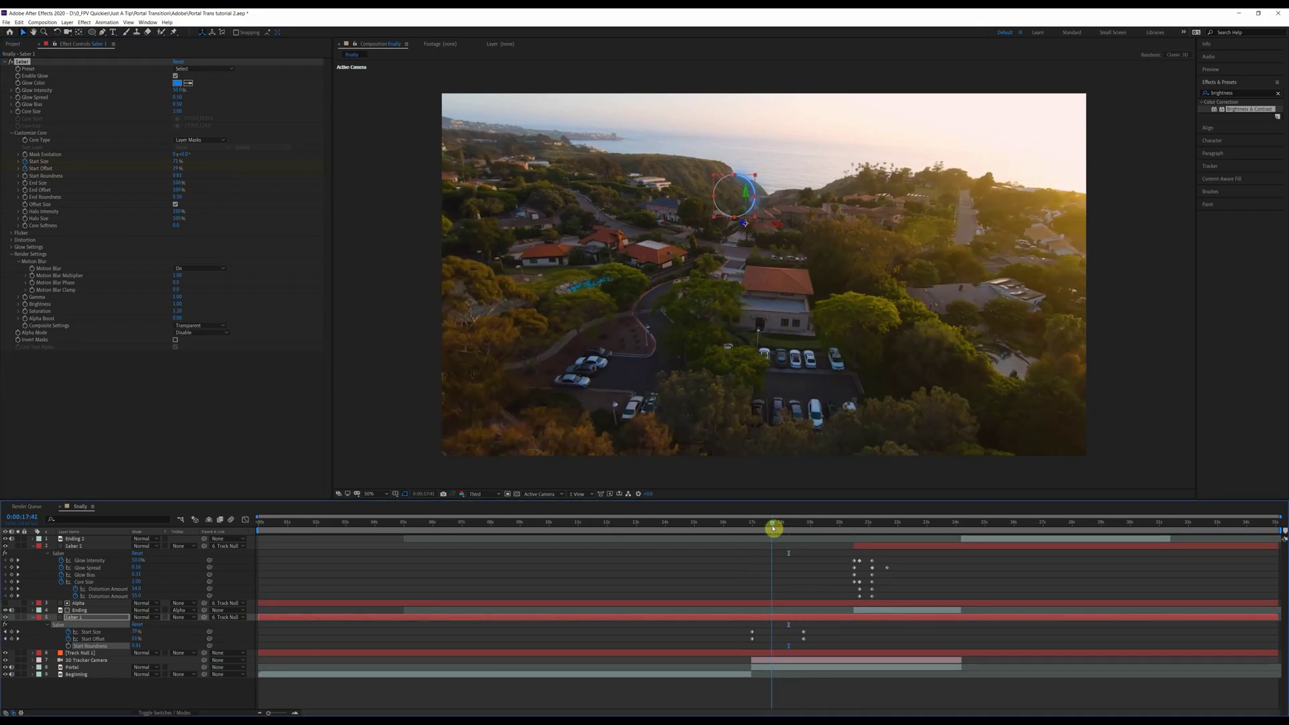
pyautogui.press('space')
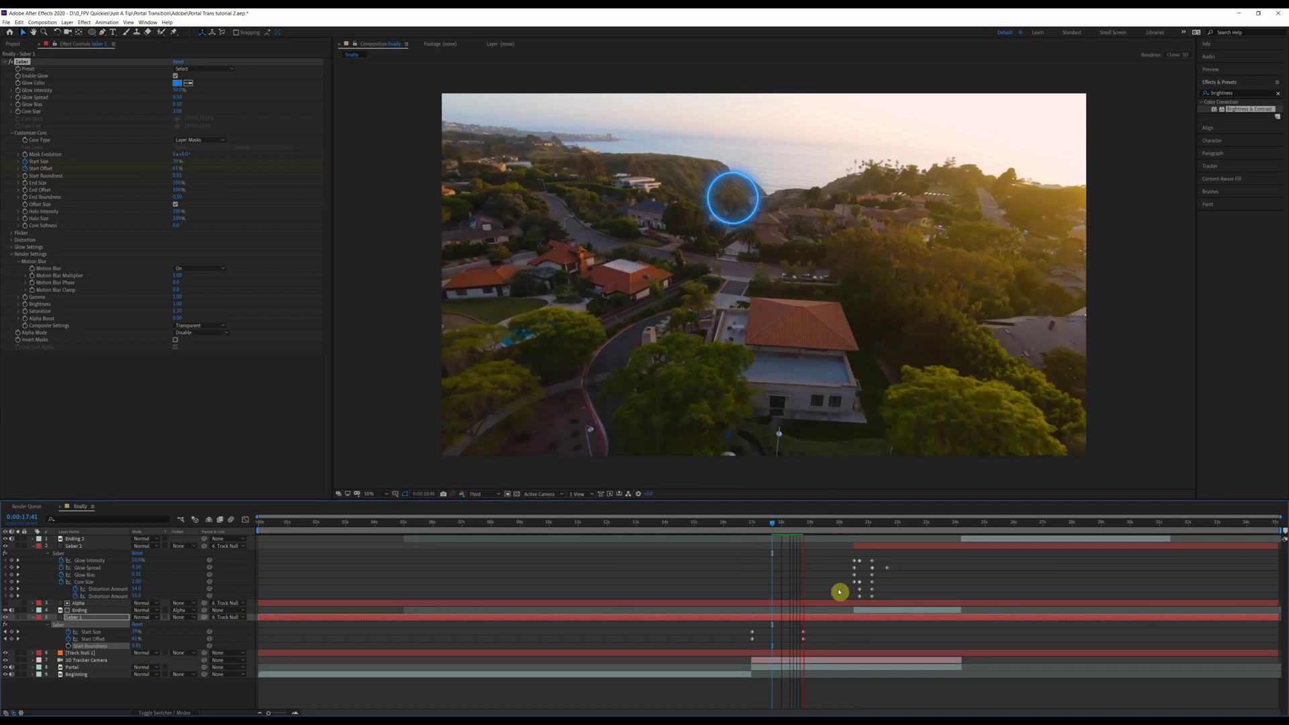
pyautogui.press('space')
# - Apply the Hot preset to Saber 1 and check the ring partway through its draw-on
pyautogui.moveTo(801, 527); pyautogui.dragTo(791, 525)
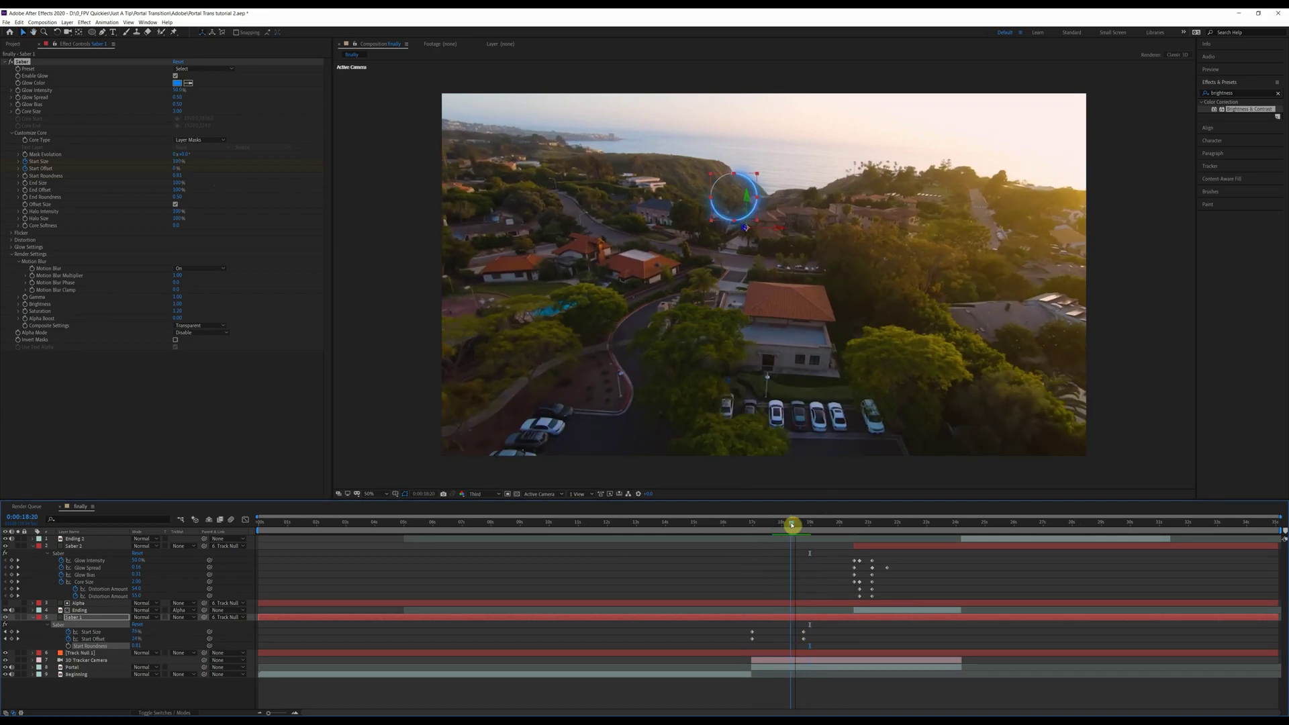
pyautogui.click(189, 69)
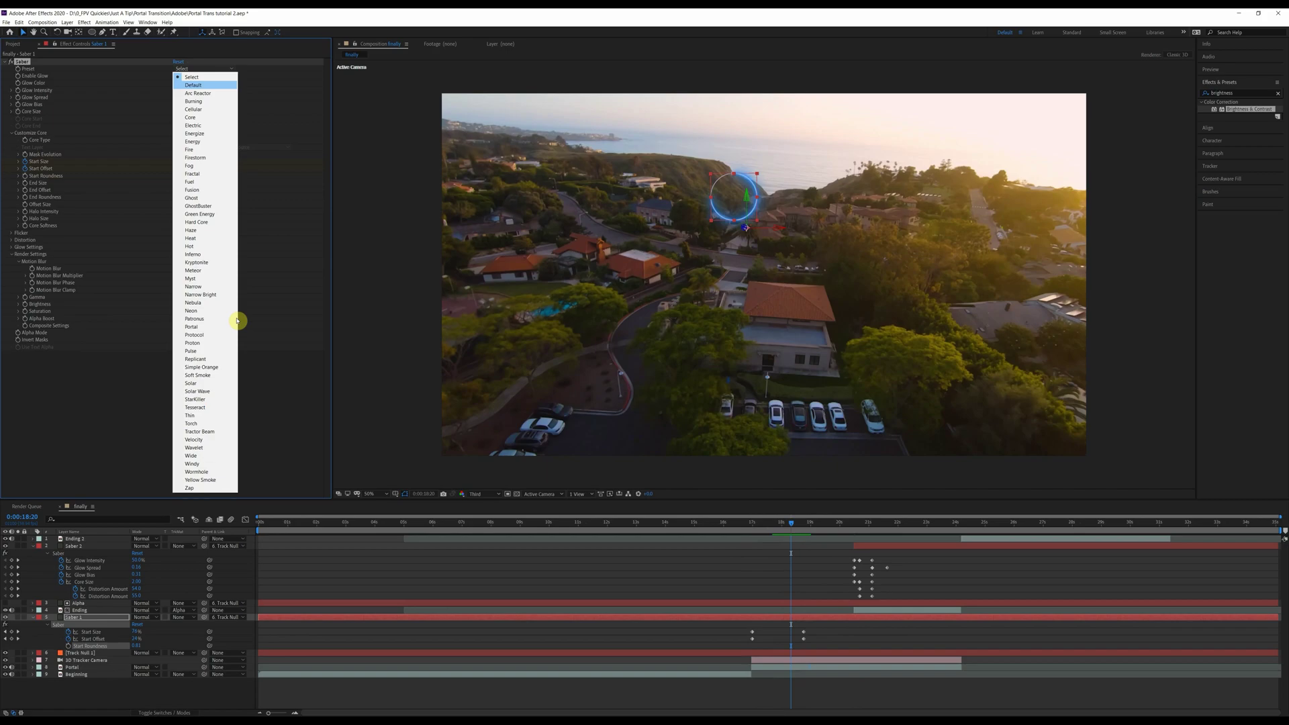
pyautogui.click(194, 246)
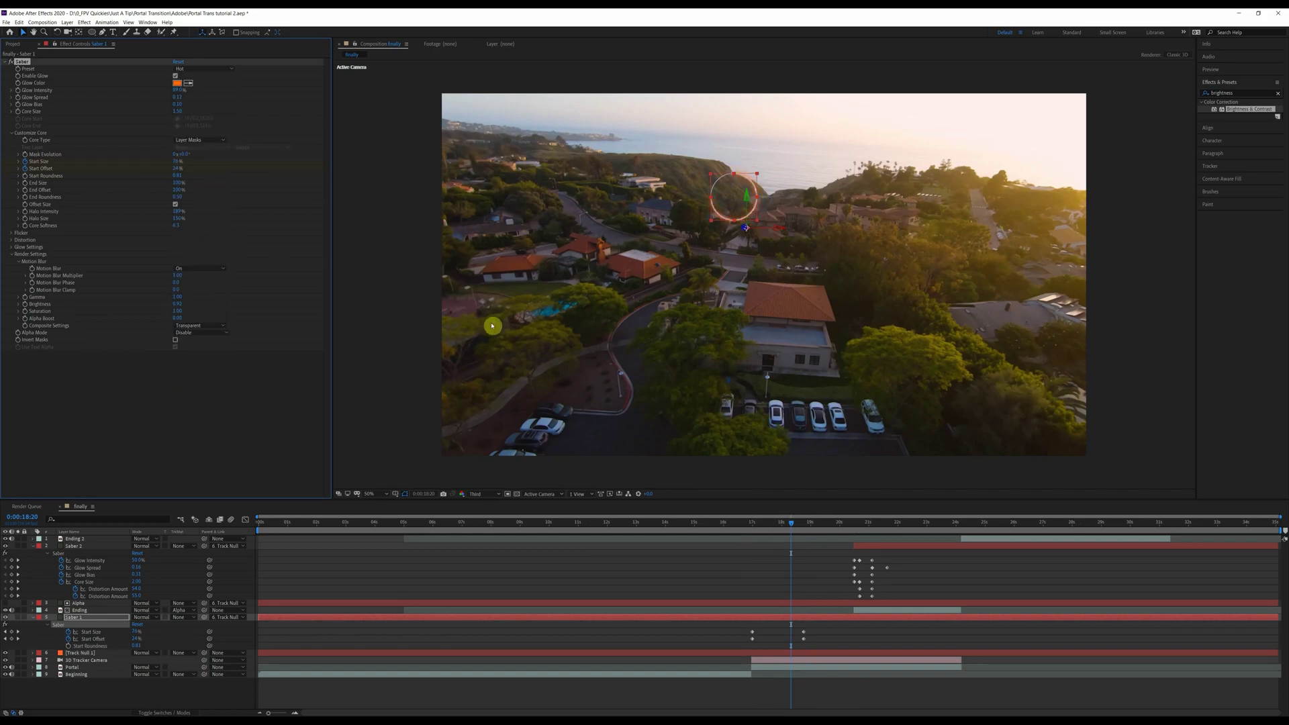
pyautogui.moveTo(794, 525)
pyautogui.mouseDown()
pyautogui.moveTo(808, 523)
pyautogui.moveTo(763, 524)
pyautogui.moveTo(876, 494)
pyautogui.moveTo(796, 500)
pyautogui.mouseUp()
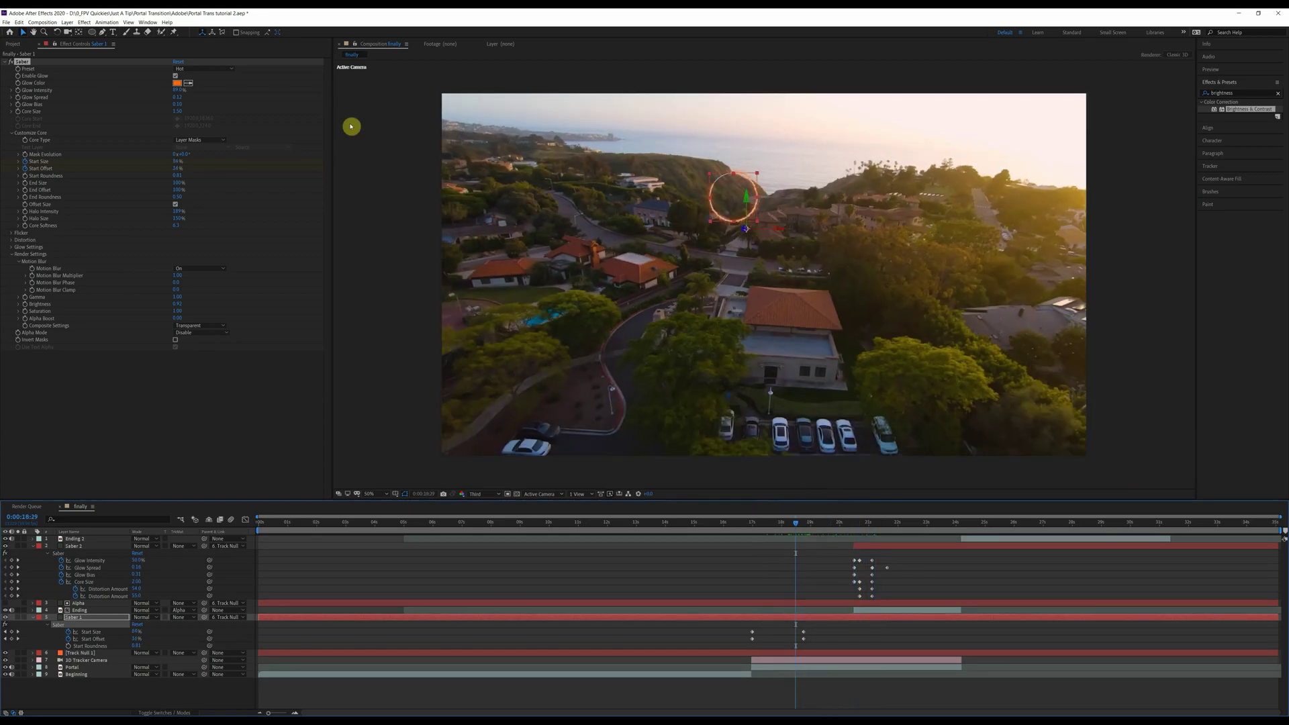
# - Add keyframes for Saber 1's Flicker Intensity and Flicker Speed at 0:00:19:24, after the ring has fully drawn on
pyautogui.click(13, 235)
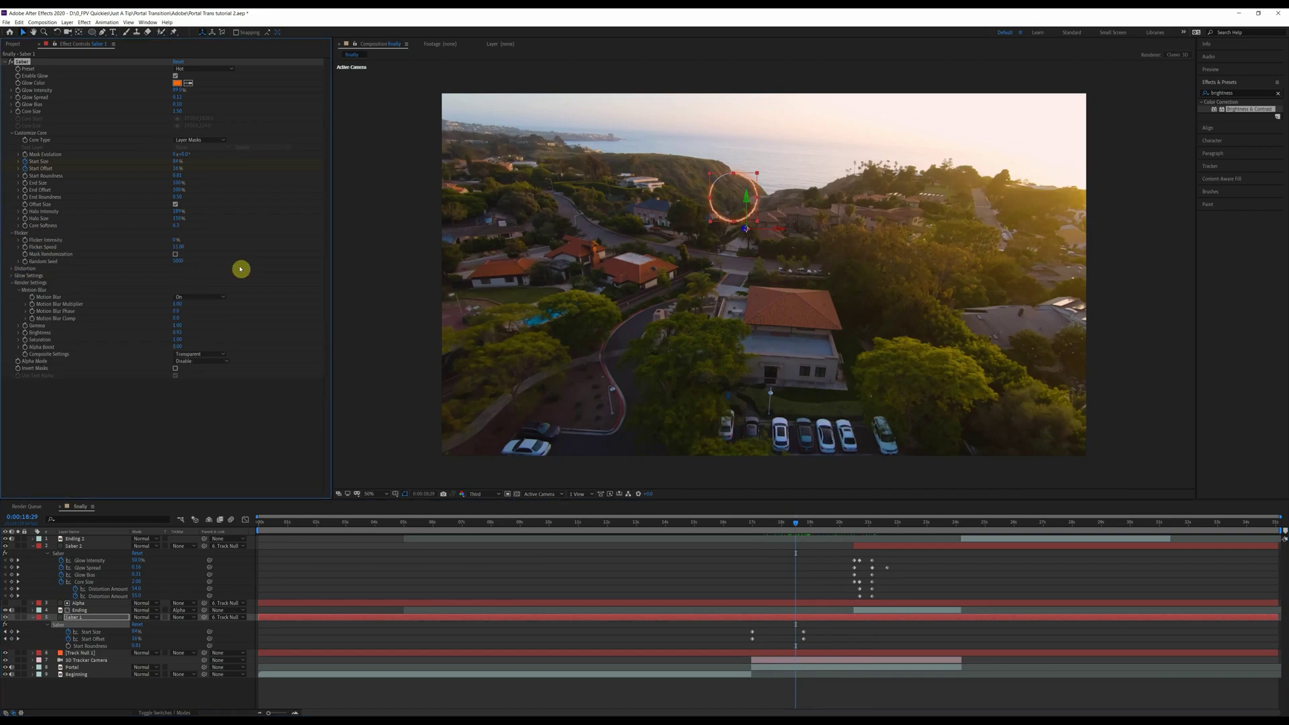
pyautogui.moveTo(800, 525); pyautogui.dragTo(822, 521)
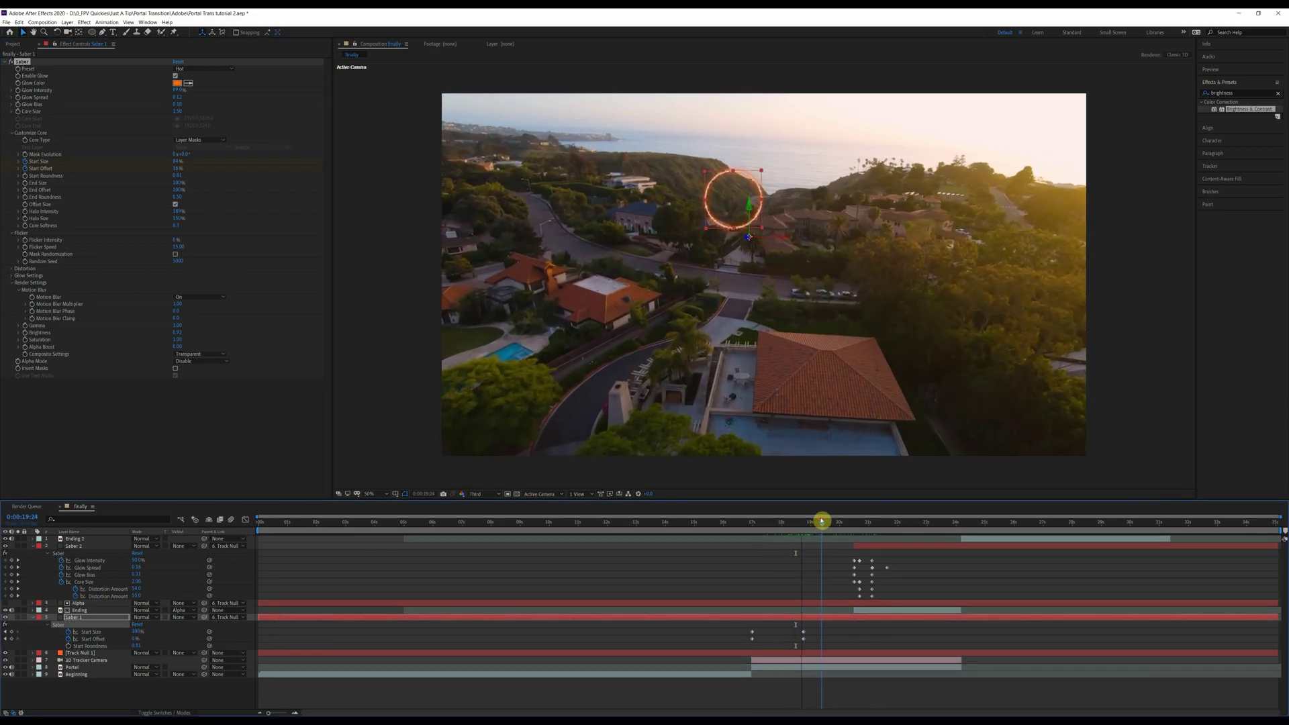
pyautogui.click(26, 250)
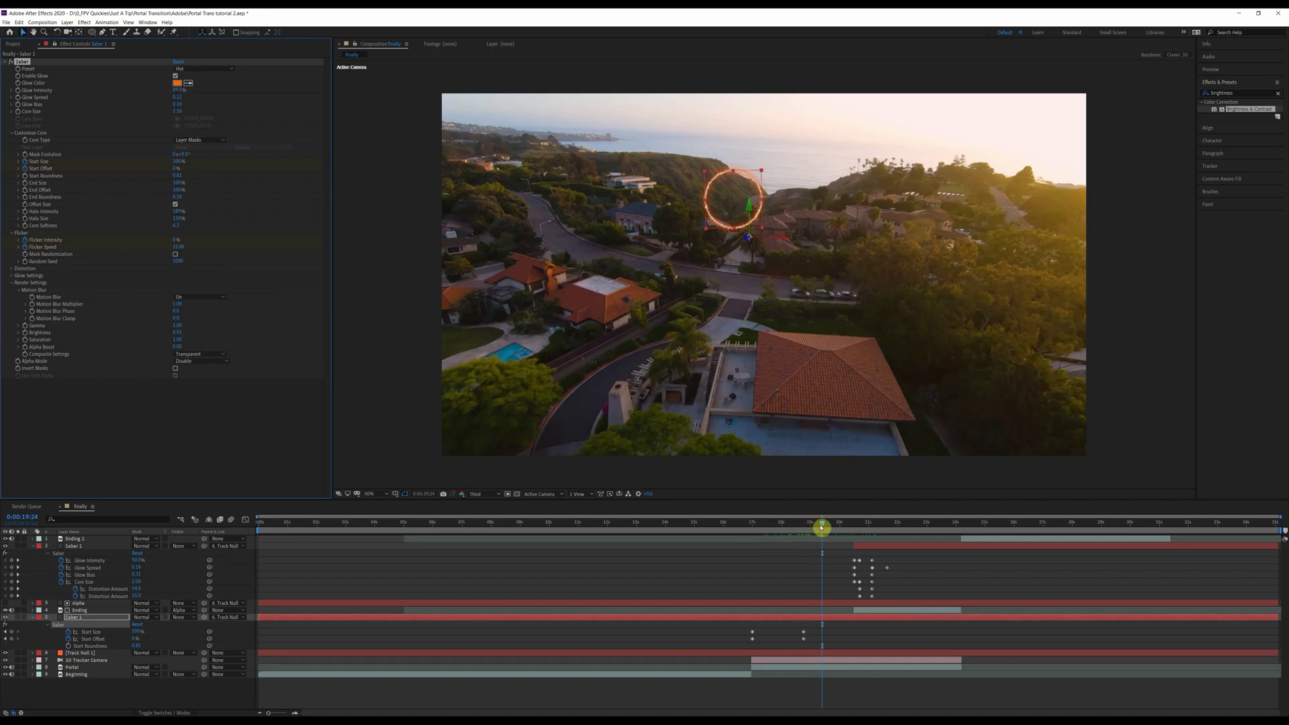
# - Raise Saber 1's Flicker Intensity and adjust its Flicker Speed at 0:00:16:59, and preview the flickering ring
pyautogui.moveTo(824, 524); pyautogui.dragTo(752, 521)
pyautogui.moveTo(175, 242); pyautogui.dragTo(184, 240)
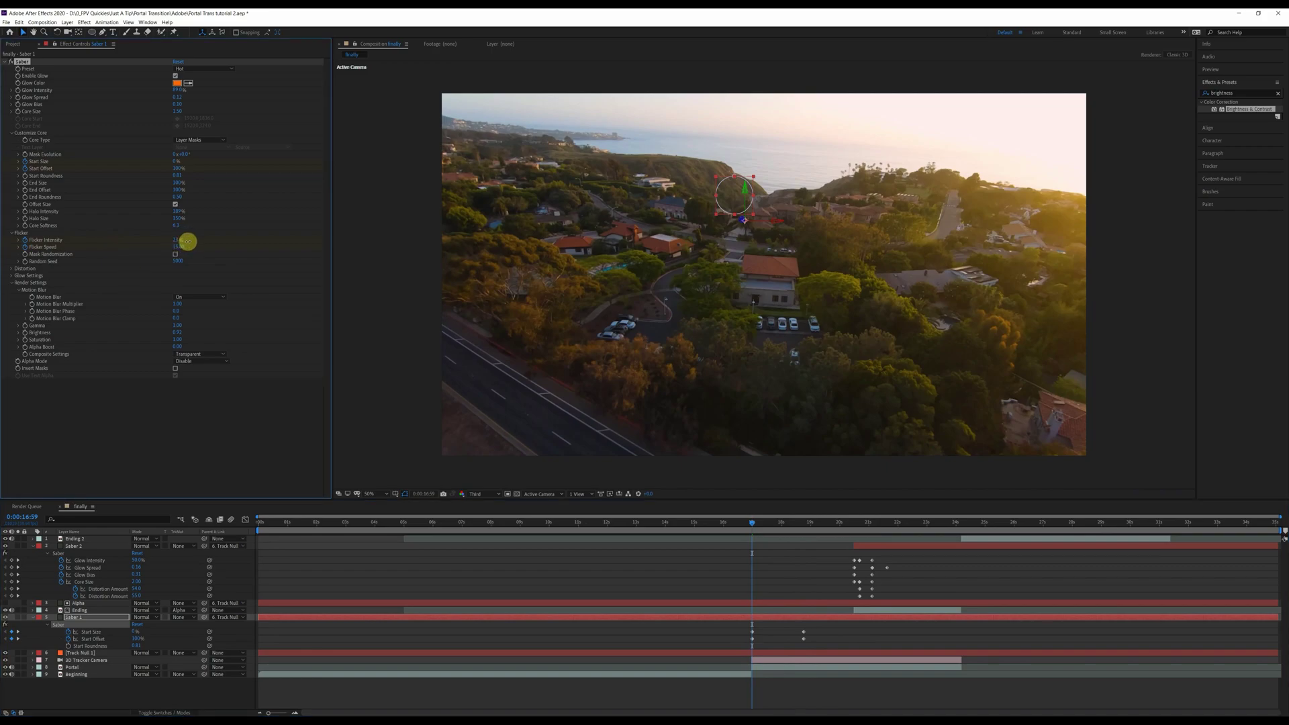
pyautogui.moveTo(194, 248); pyautogui.dragTo(244, 249)
pyautogui.click(750, 525)
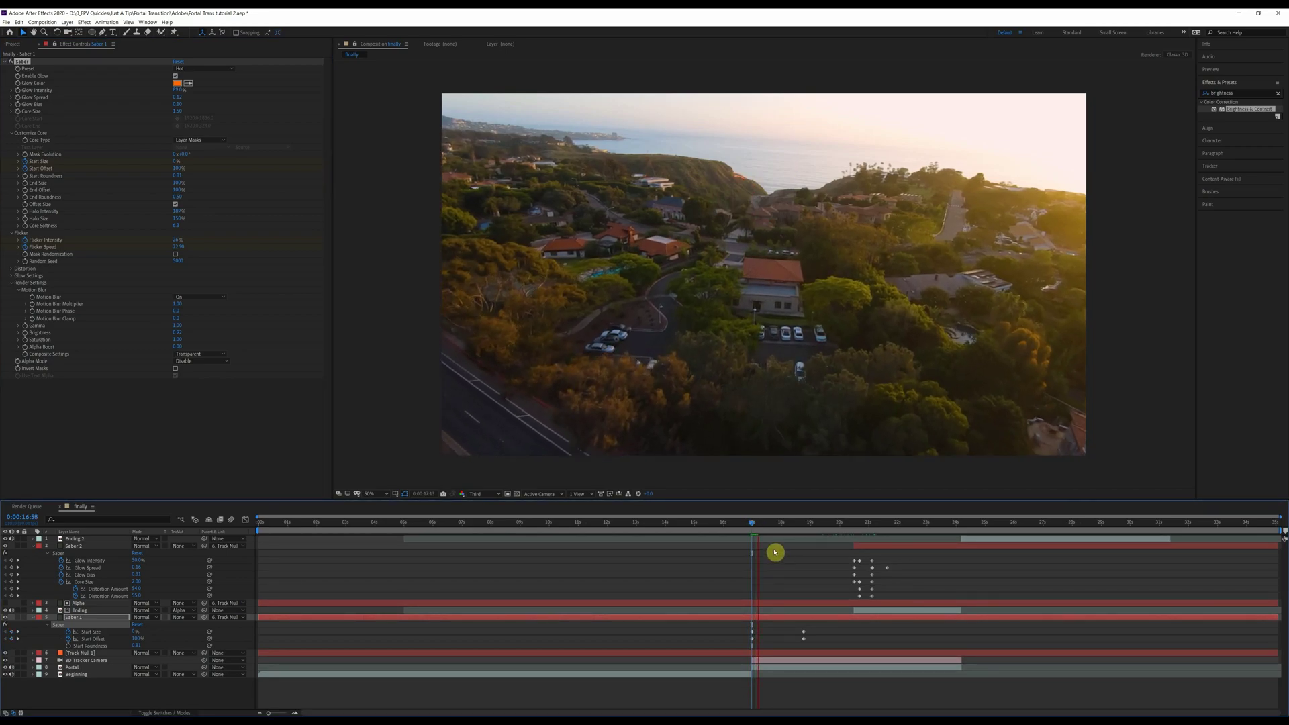
pyautogui.press('space')
# - Enable Mask Randomization in Saber 1's Flicker settings and preview the ring from shortly after its first keyframes
pyautogui.click(176, 256)
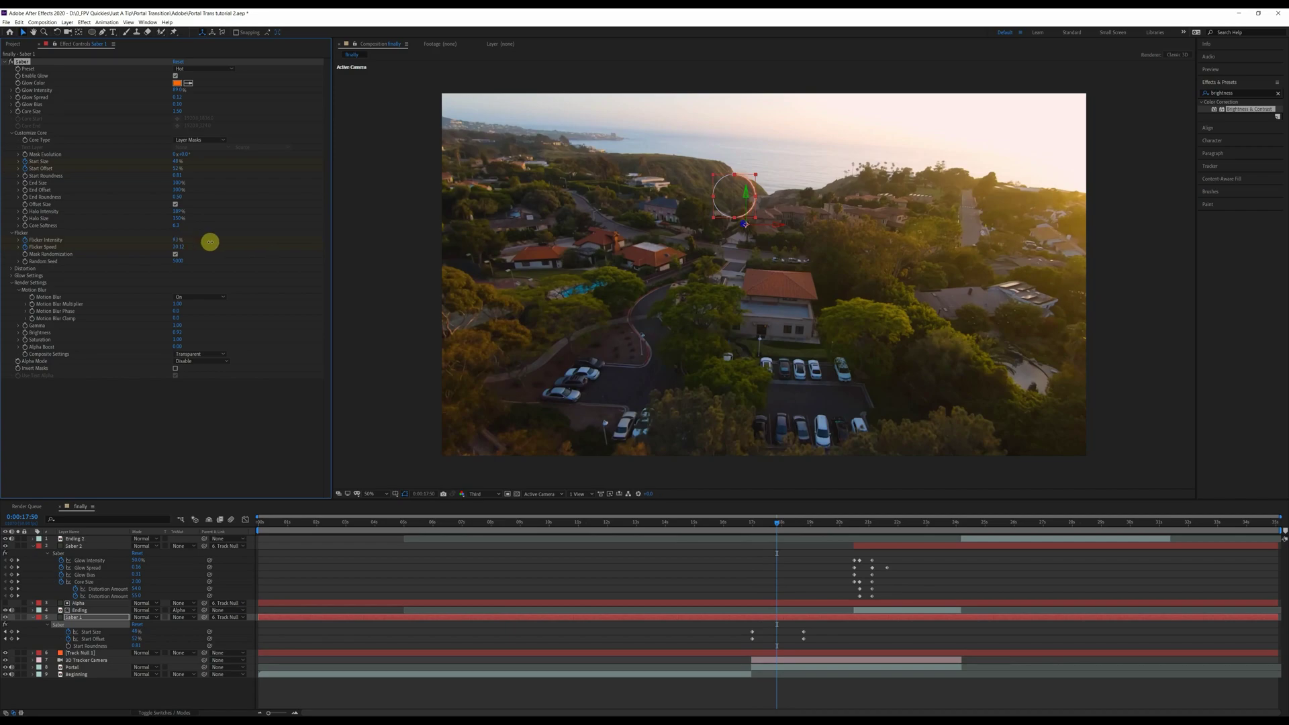
pyautogui.click(761, 521)
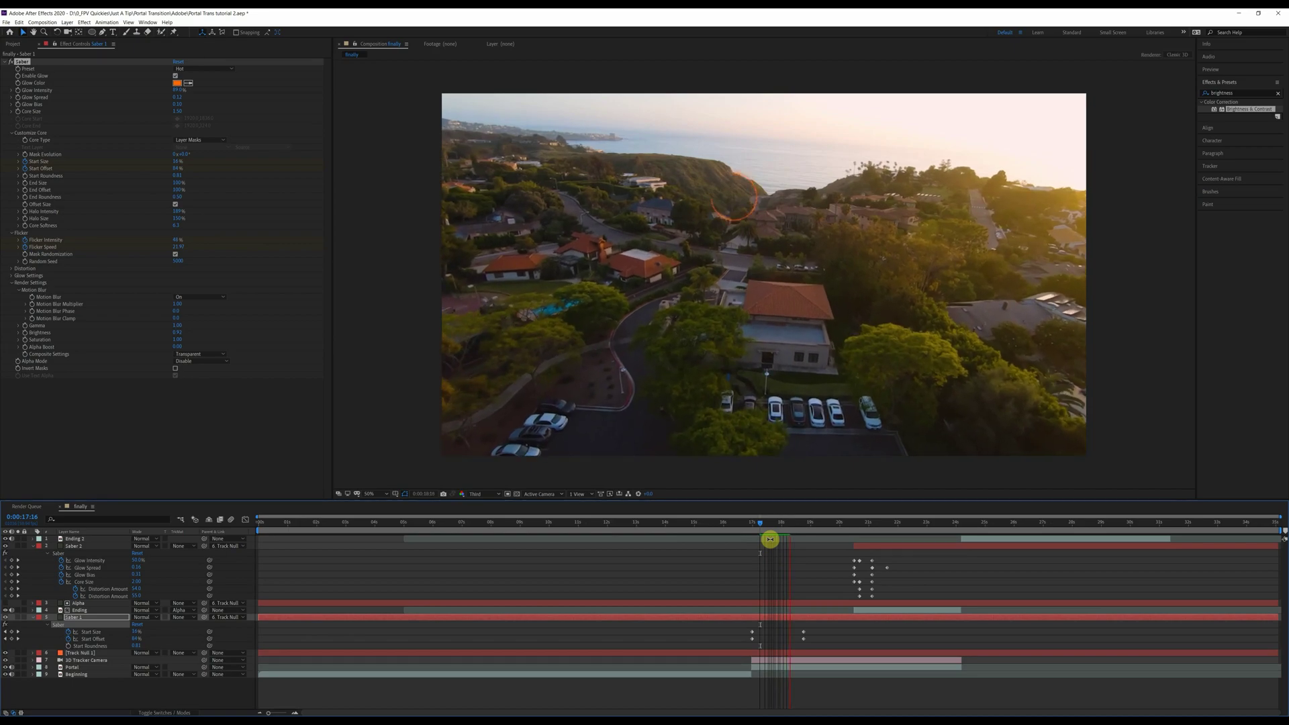
pyautogui.press('space')
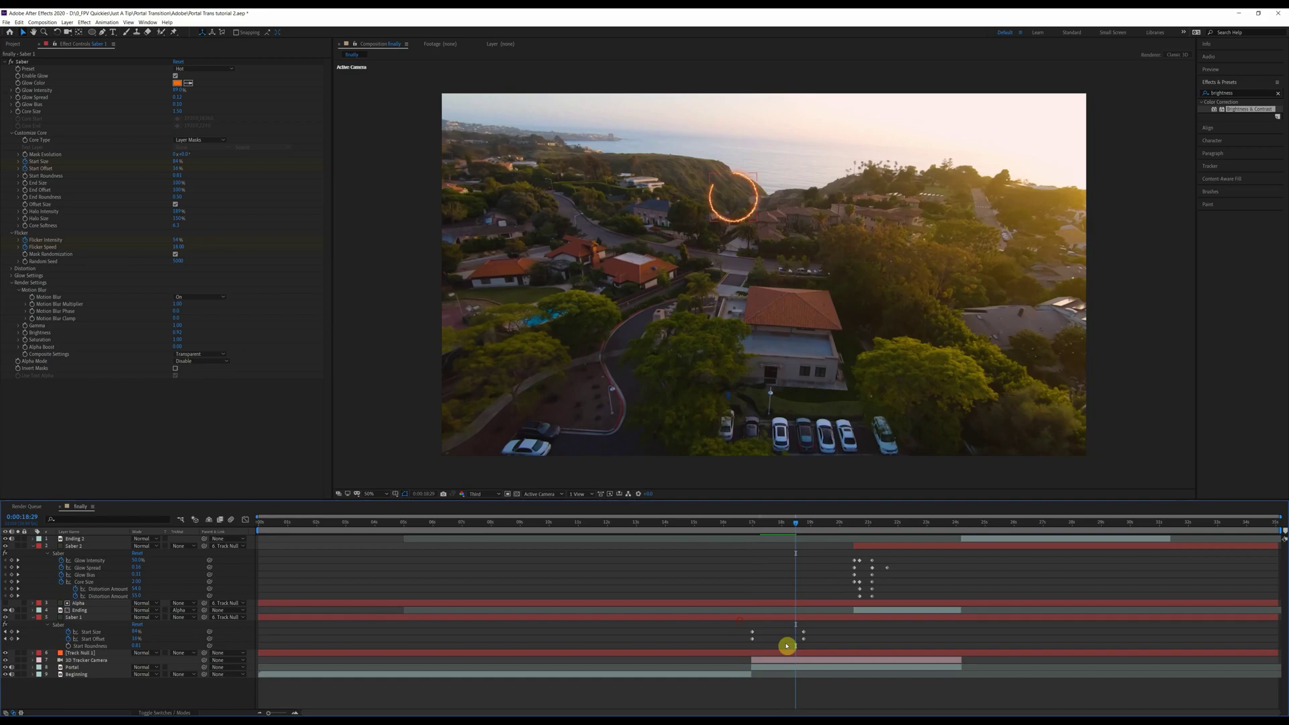
# - Apply Easy Ease to Saber 1's Start Size and Start Offset keyframes and to all Saber 2 keyframes
pyautogui.click(785, 525)
pyautogui.moveTo(768, 529); pyautogui.dragTo(823, 523)
pyautogui.click(862, 572)
pyautogui.rightClick(858, 567)
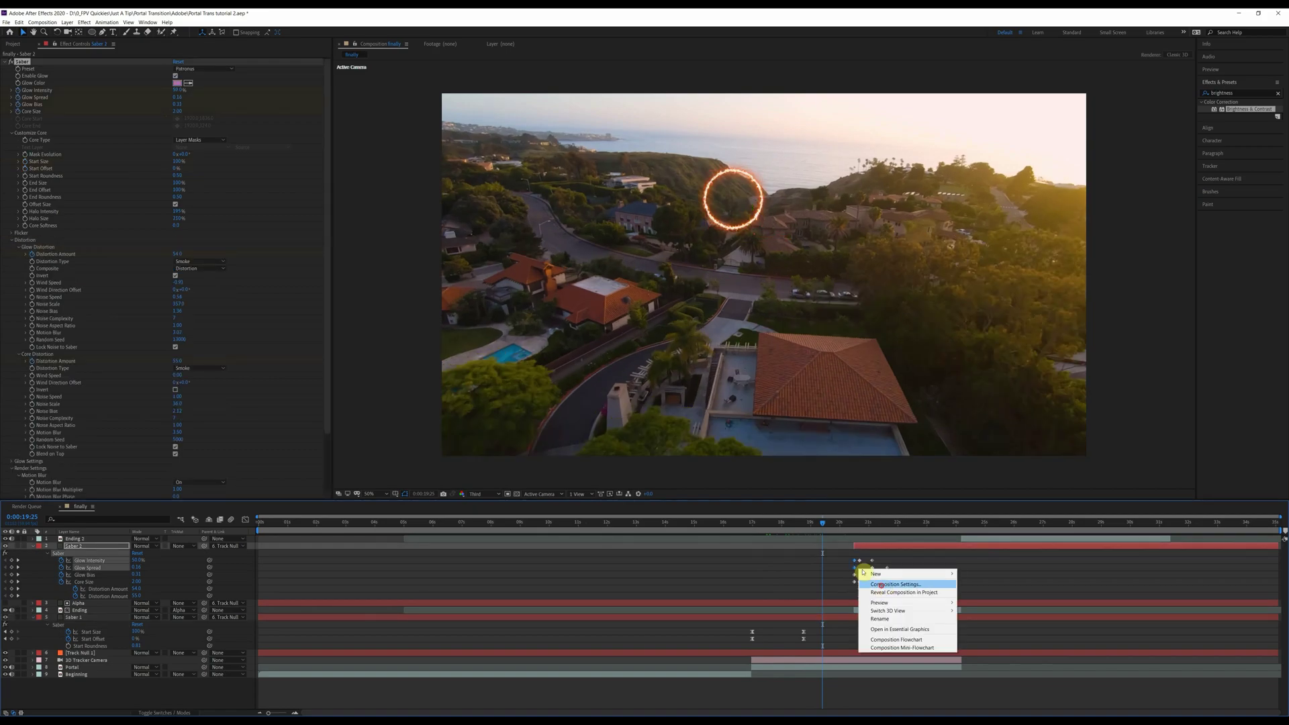
pyautogui.moveTo(846, 557); pyautogui.dragTo(900, 601)
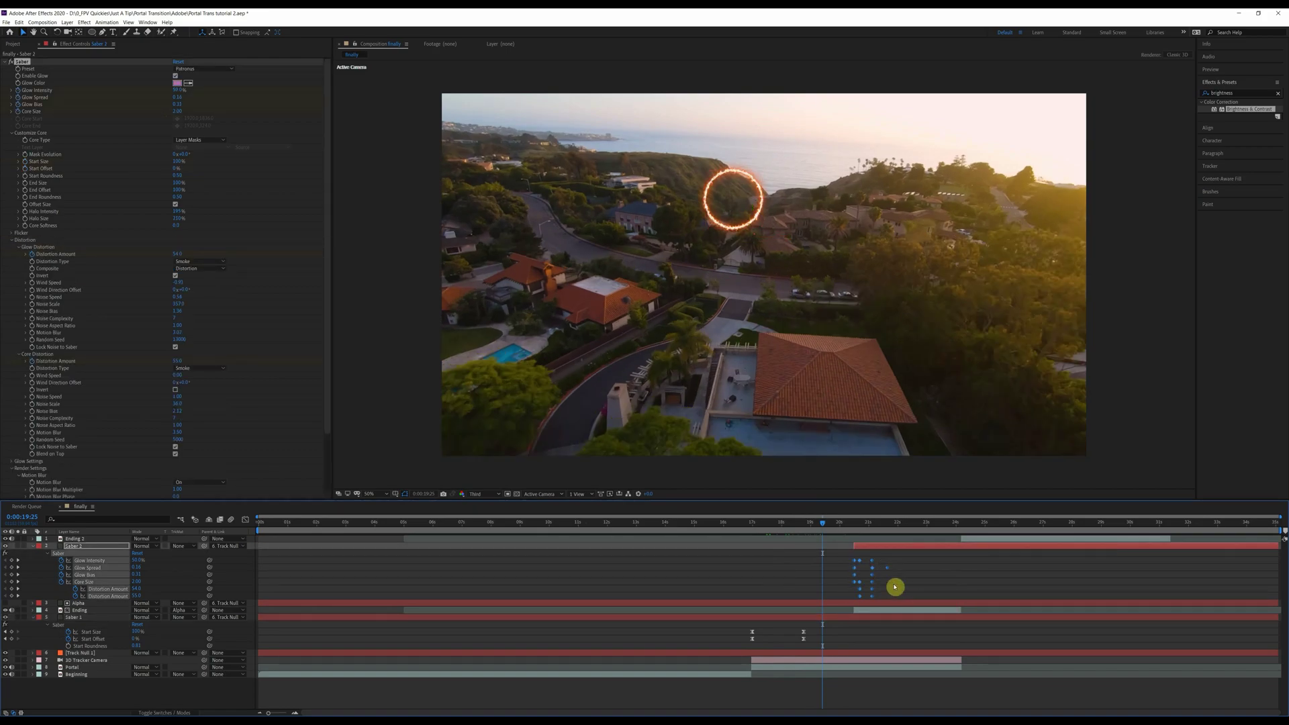
pyautogui.press('F9')
# - End the work area where the topmost Ending clip ends, and trim the composition to the work area
pyautogui.moveTo(844, 528); pyautogui.dragTo(1112, 516)
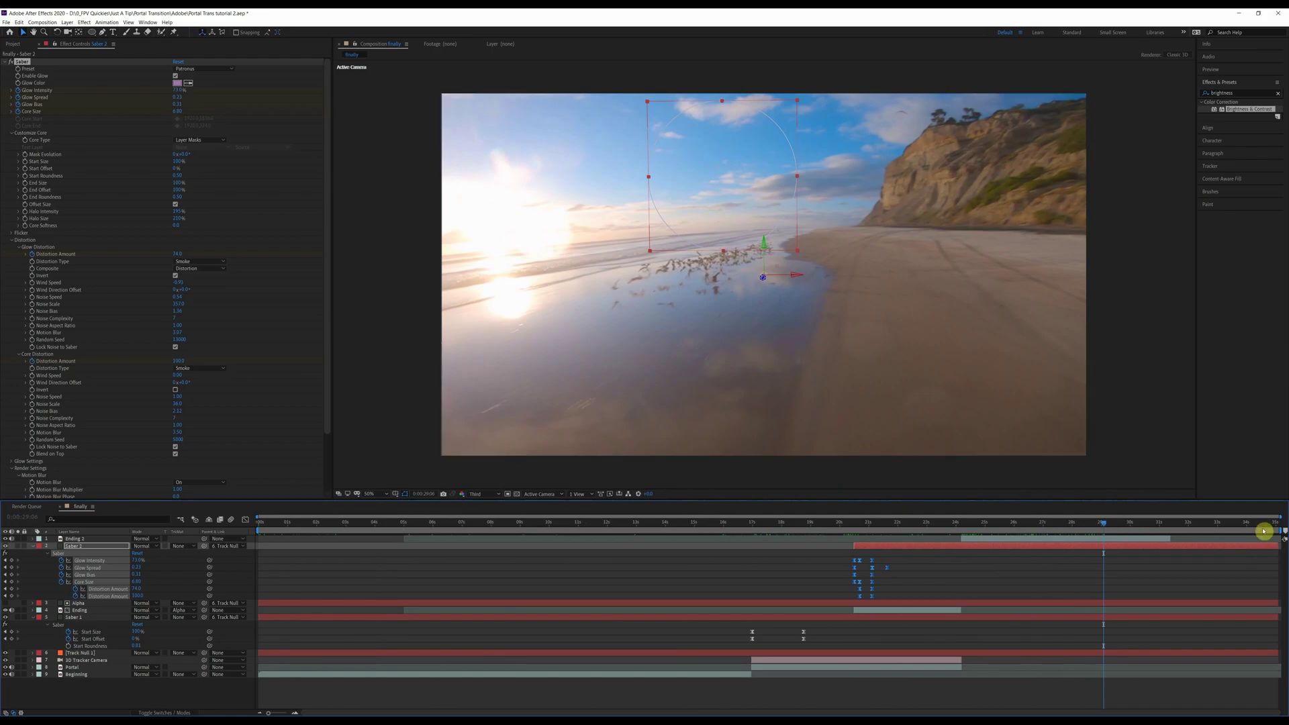
pyautogui.moveTo(1281, 530); pyautogui.dragTo(1172, 529)
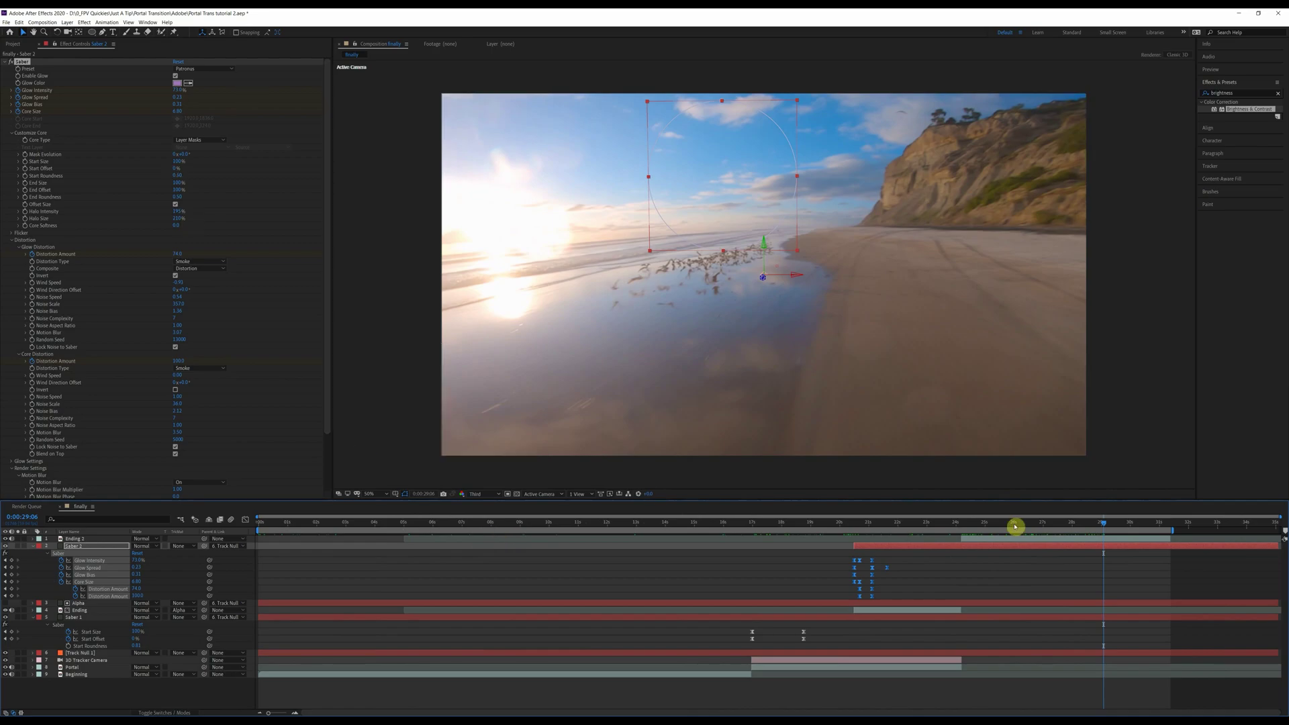
pyautogui.click(43, 22)
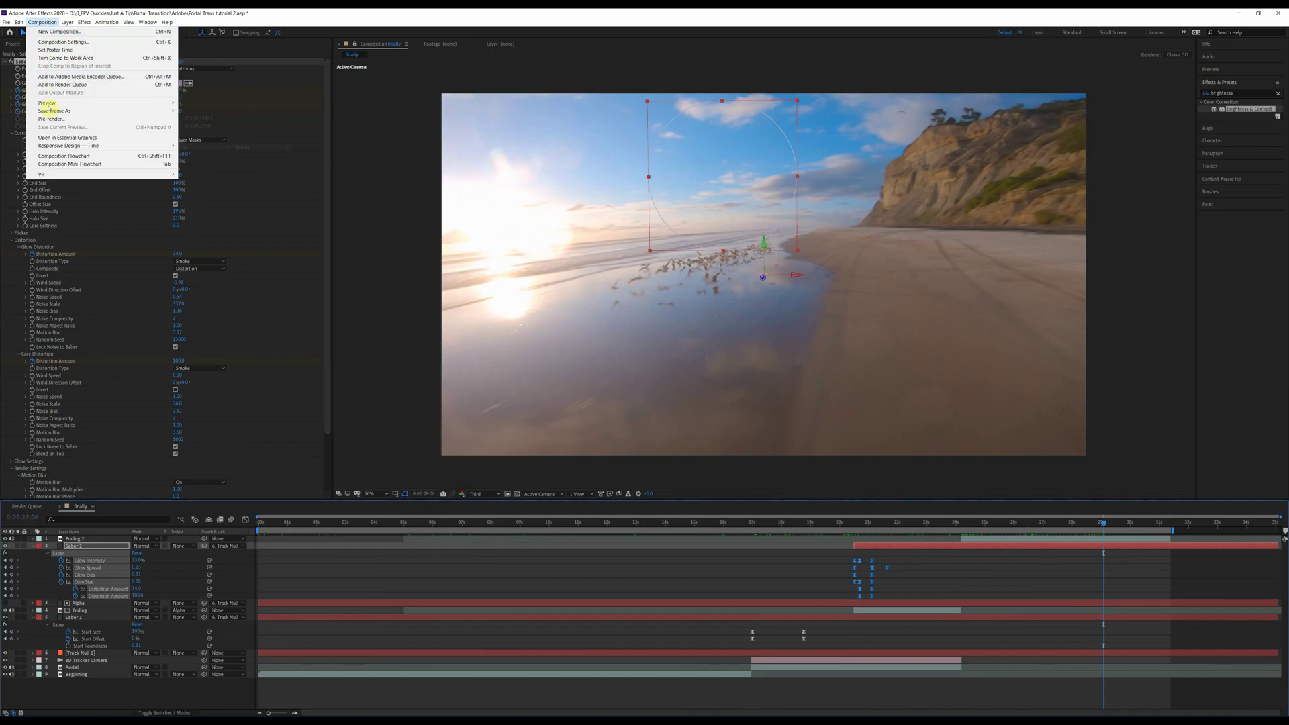
pyautogui.click(66, 58)
pyautogui.moveTo(766, 523); pyautogui.dragTo(758, 523)
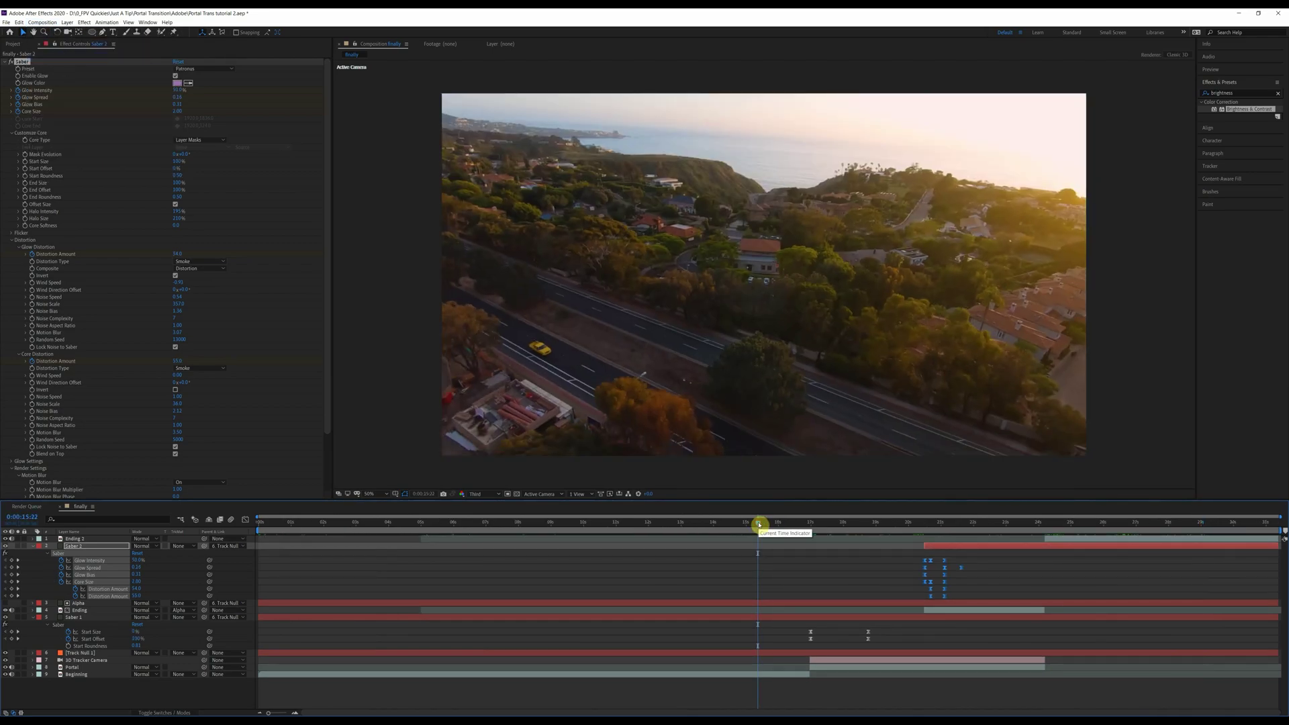